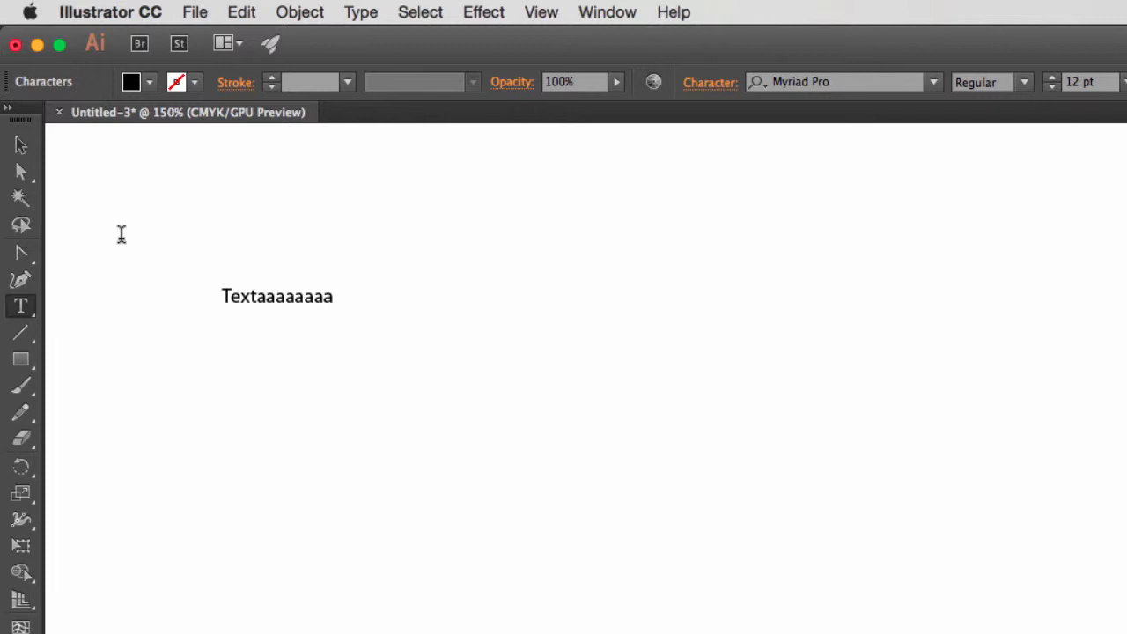
Shorten the point type line so it reads only "Text" and finish editing it.
{"action": "key", "text": "super+z"}
{"action": "type", "text": "Text"}
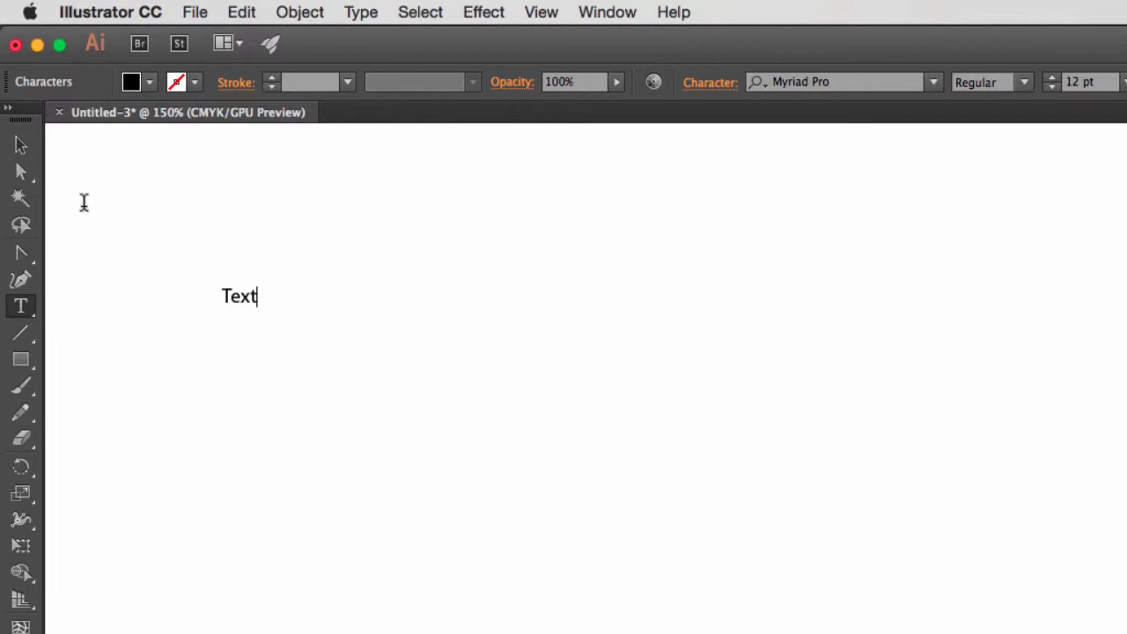
{"action": "left_click", "coordinate": [21, 171]}
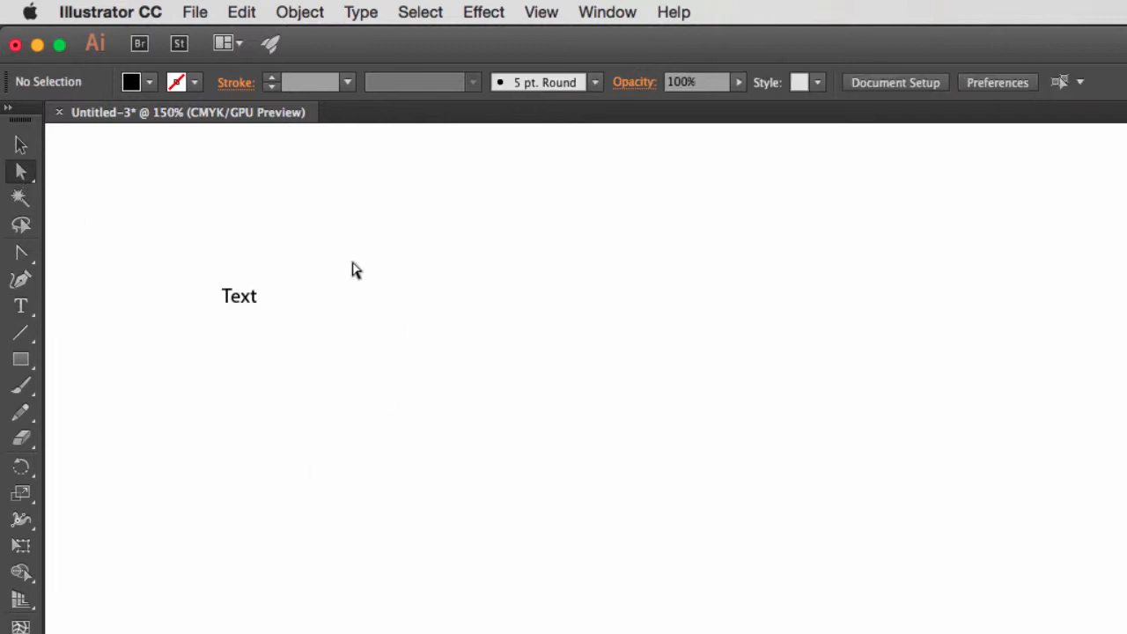
Tear off the group of type tools as a floating panel and place it above the text in an empty canvas area.
{"action": "left_click", "coordinate": [33, 308]}
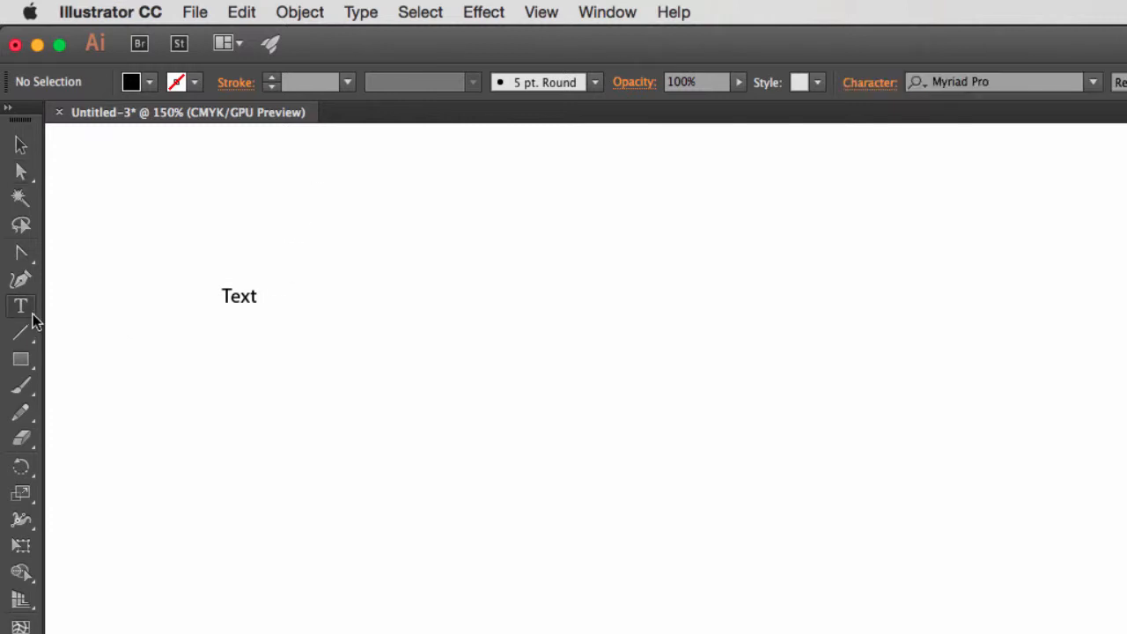
{"action": "left_click", "coordinate": [22, 308]}
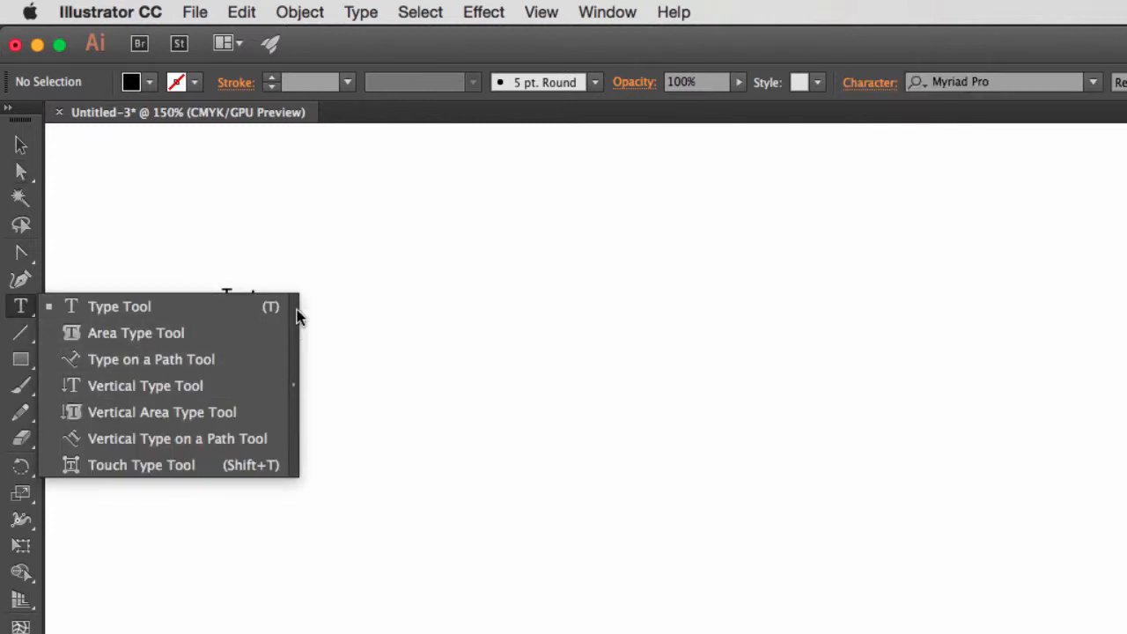
{"action": "left_click", "coordinate": [294, 390]}
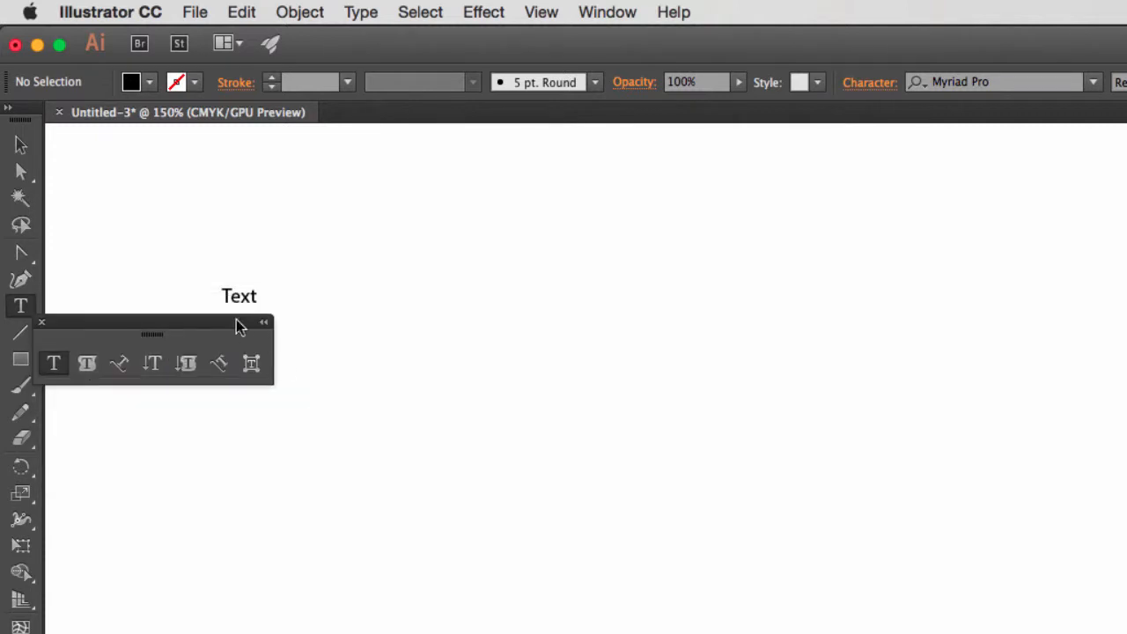
{"action": "left_click_drag", "start_coordinate": [225, 326], "coordinate": [637, 159]}
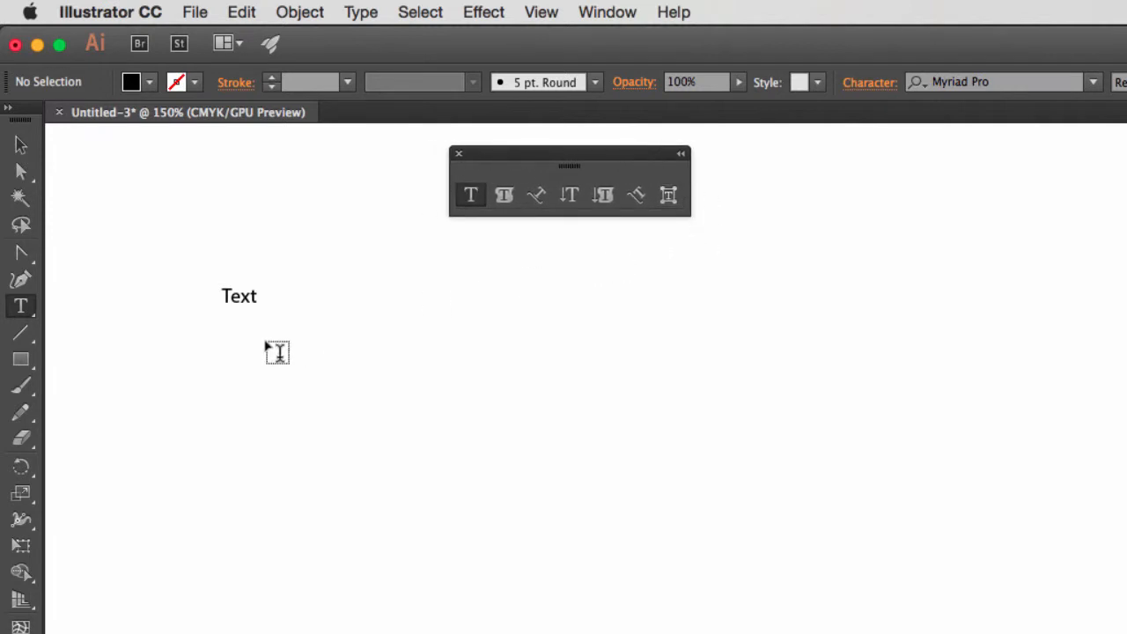
Select the "Text" point type object to view its baseline, and activate the Area Type Tool.
{"action": "left_click", "coordinate": [21, 172]}
{"action": "left_click_drag", "start_coordinate": [169, 246], "coordinate": [289, 357]}
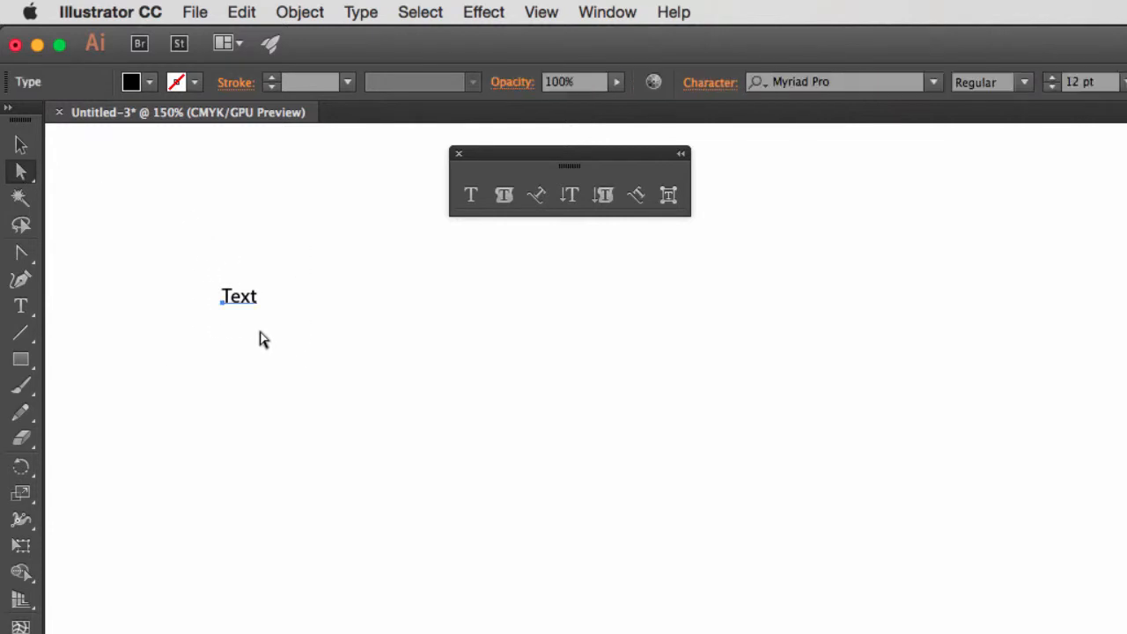
{"action": "left_click", "coordinate": [504, 195]}
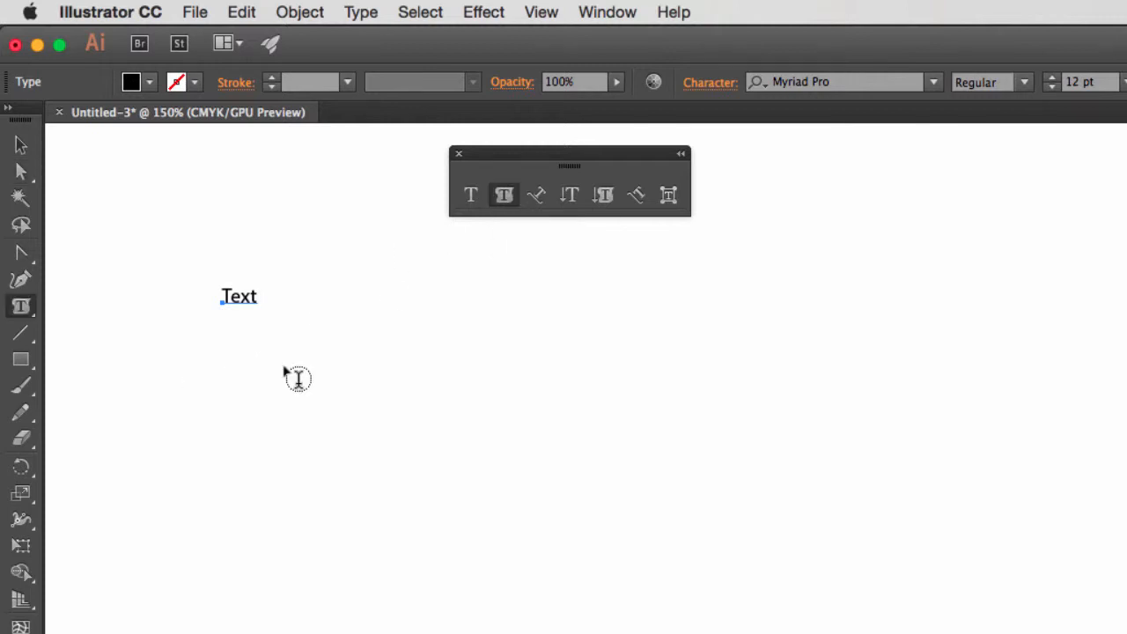
Draw a rectangle about 3.17 in wide just below the "Text" object and remove its fill.
{"action": "left_click", "coordinate": [22, 362]}
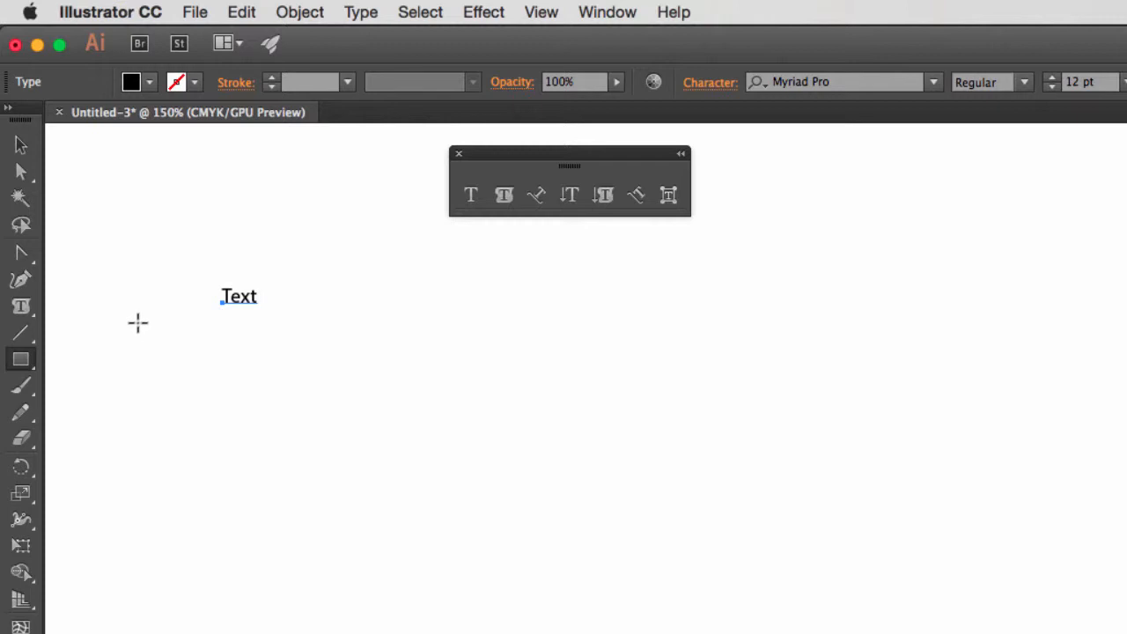
{"action": "left_click_drag", "start_coordinate": [137, 322], "coordinate": [514, 533]}
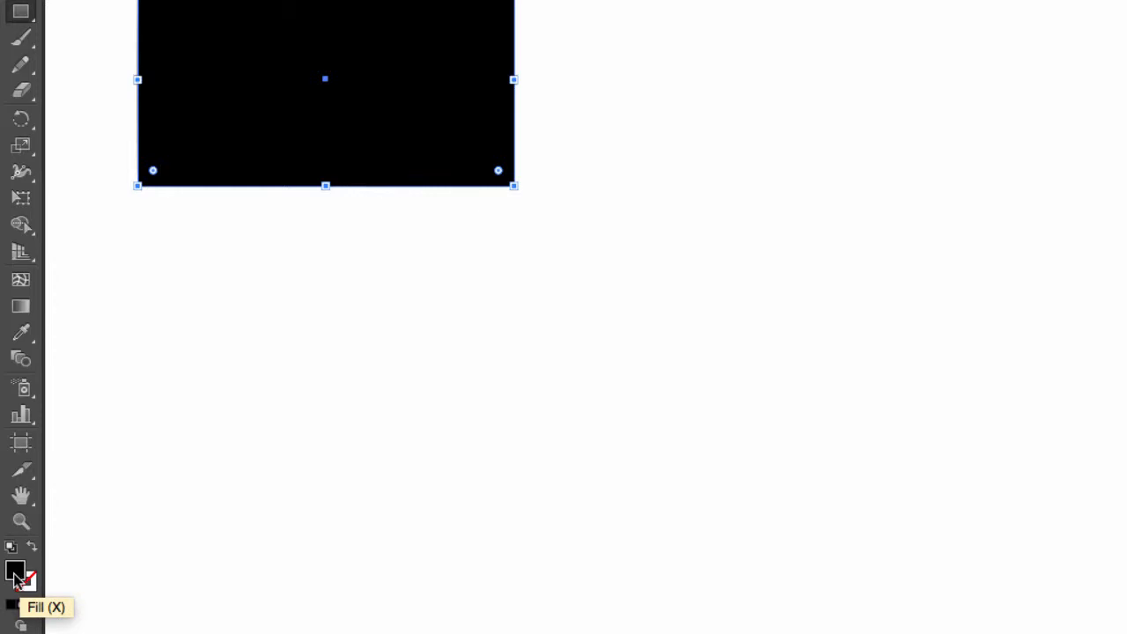
{"action": "left_click", "coordinate": [30, 604]}
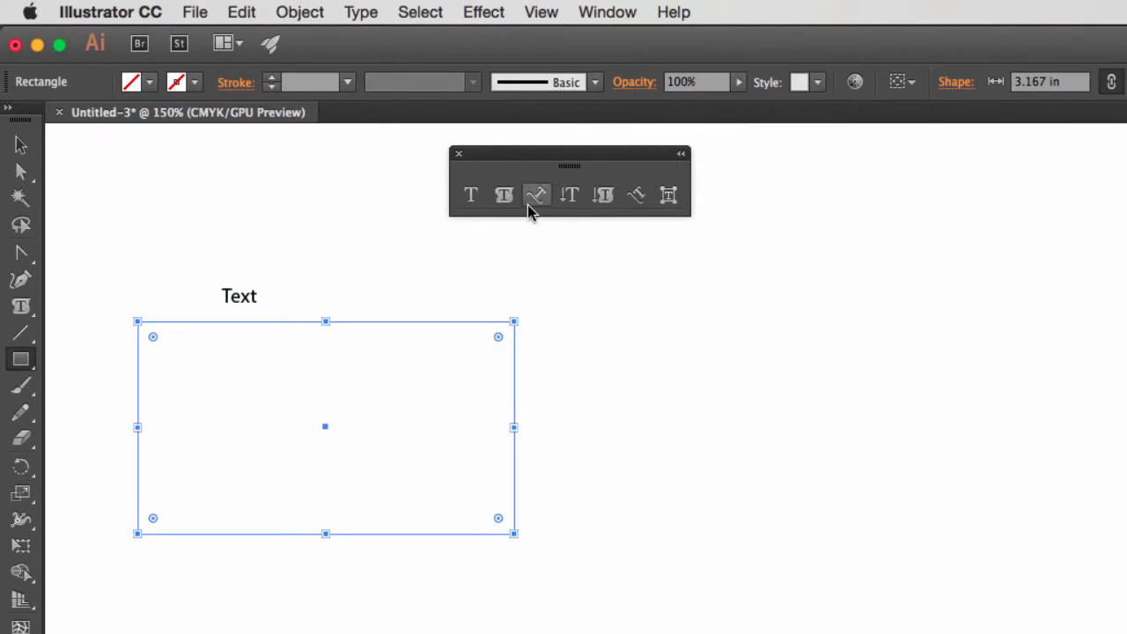
Turn the rectangle into an area type frame and fill it with random filler text starting "tupkdfn fskfnasdknf" until it overflows.
{"action": "left_click", "coordinate": [506, 196]}
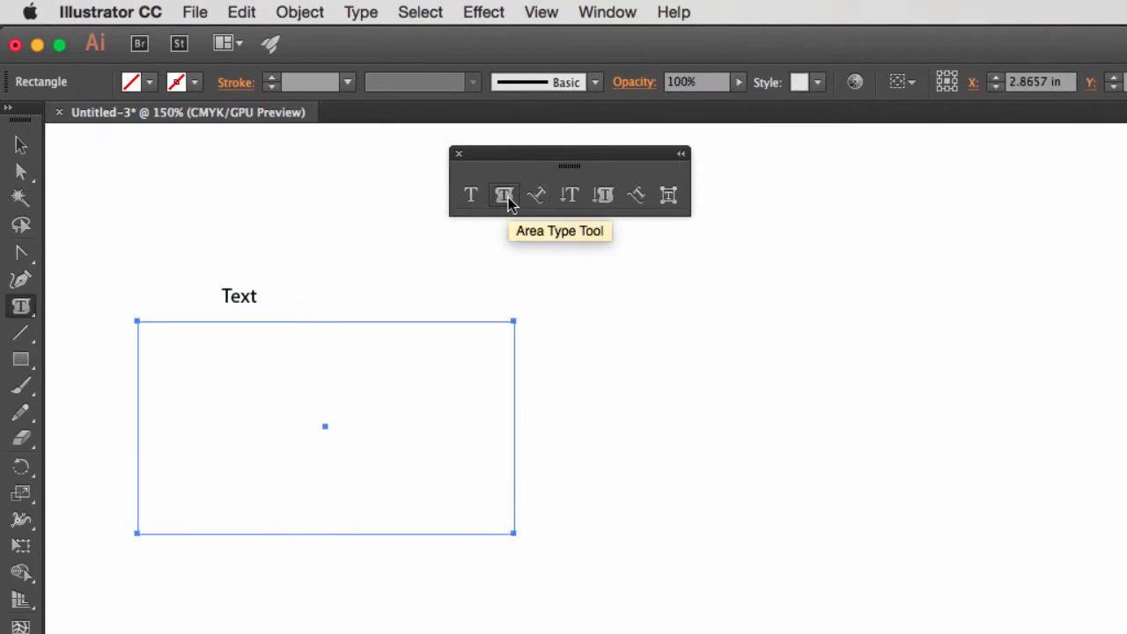
{"action": "left_click", "coordinate": [179, 333]}
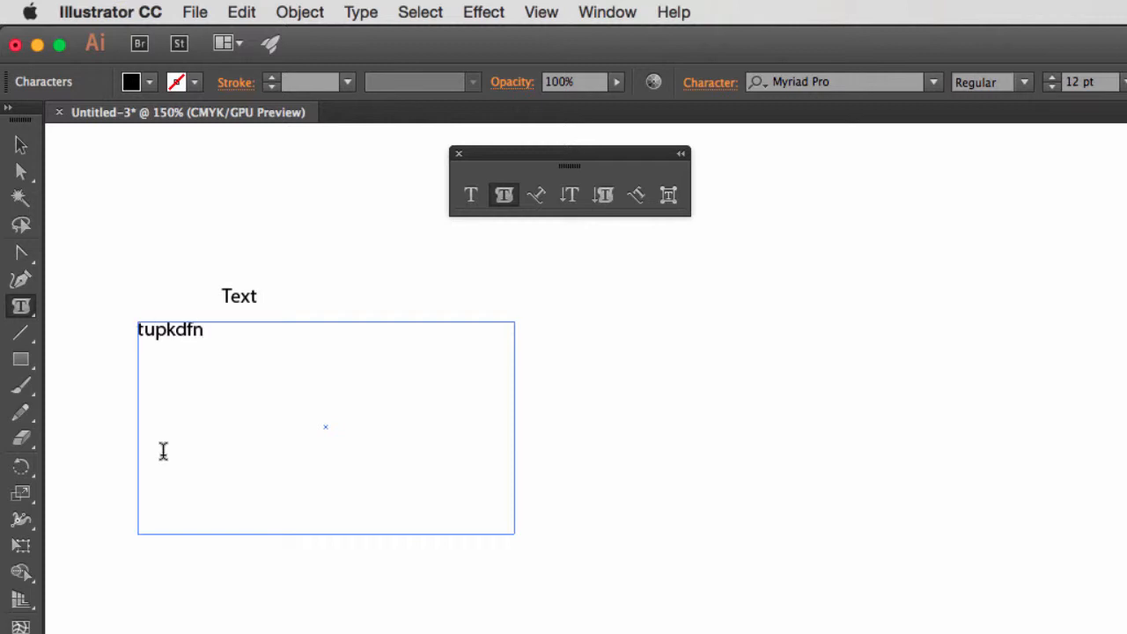
{"action": "type", "text": "tupkdfn fskfnasdknf asdfasjdfnalskjdn"}
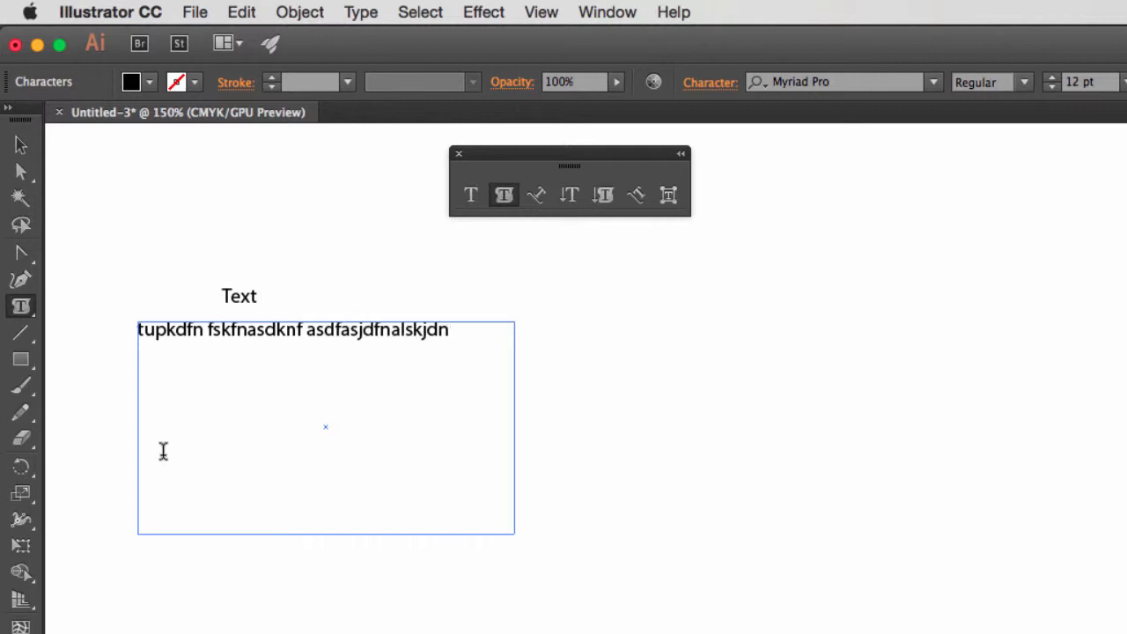
{"action": "type", "text": "fasdf sdfsadfsd"}
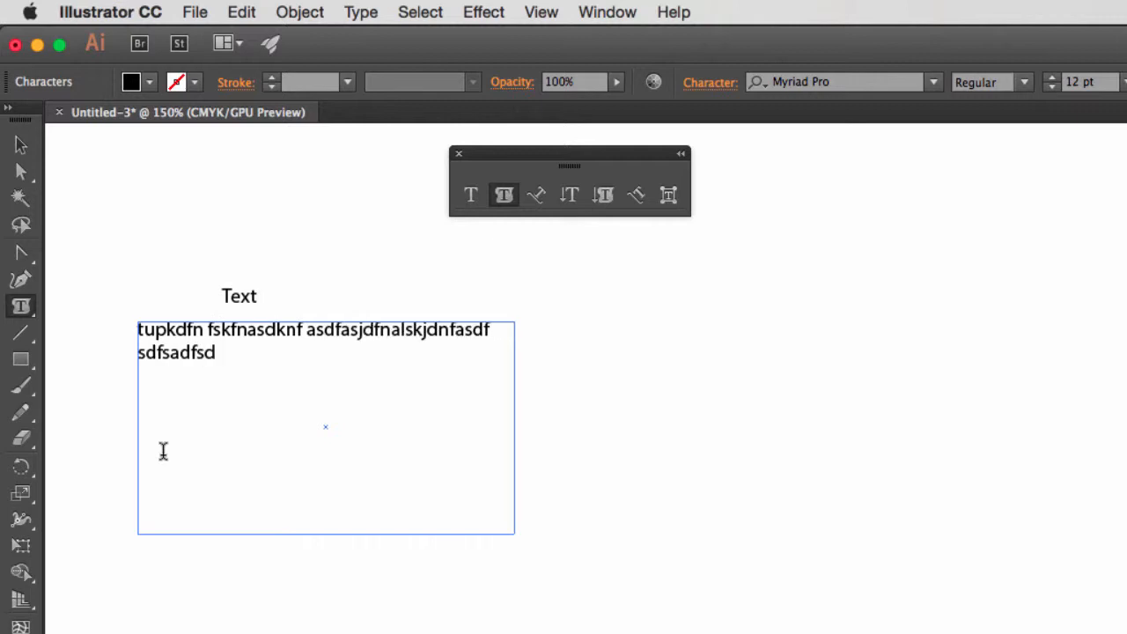
{"action": "type", "text": "fnskjfnvkjnv gs xfsdfg sdfg"}
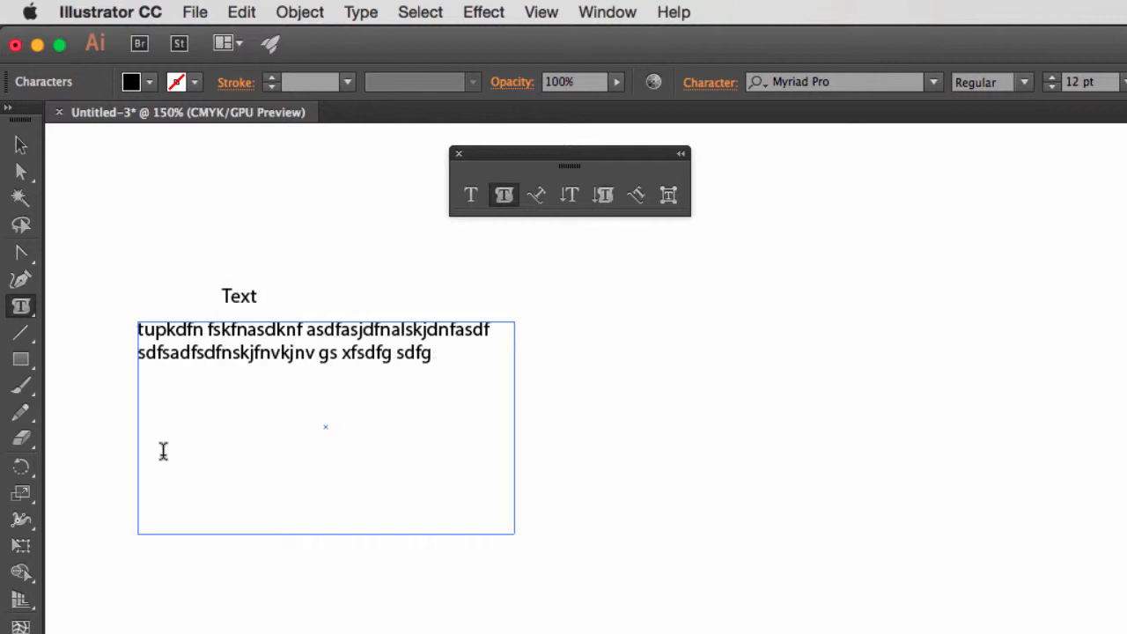
{"action": "type", "text": " sdfg sdfgwrtbxccgnbc bcbn"}
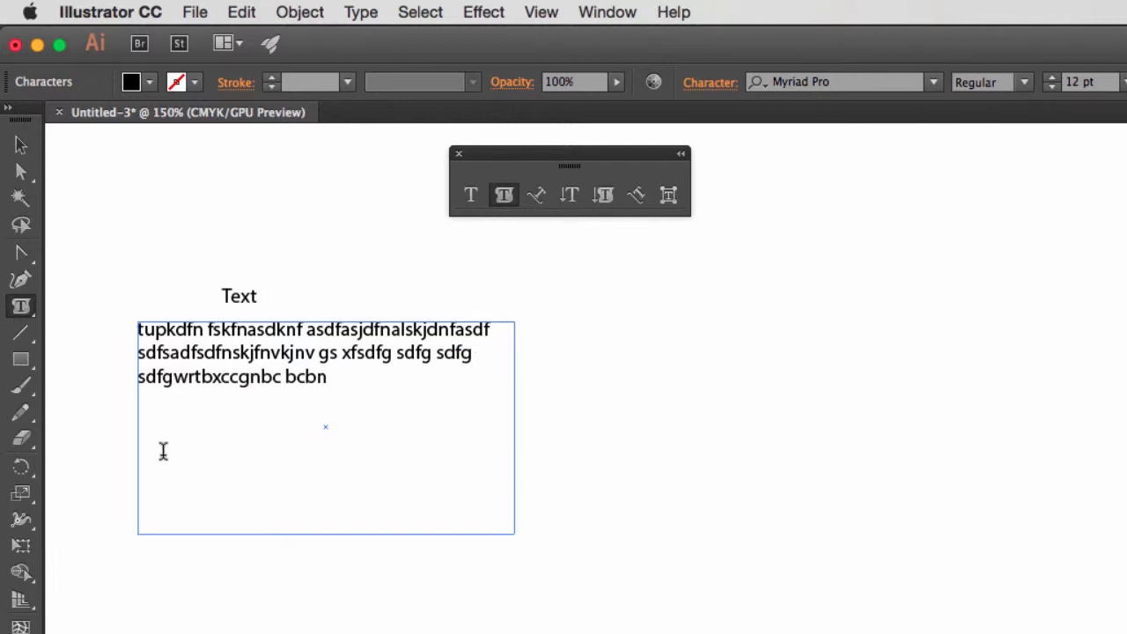
{"action": "type", "text": "  fhjfghmfhmfghmfghmfg"}
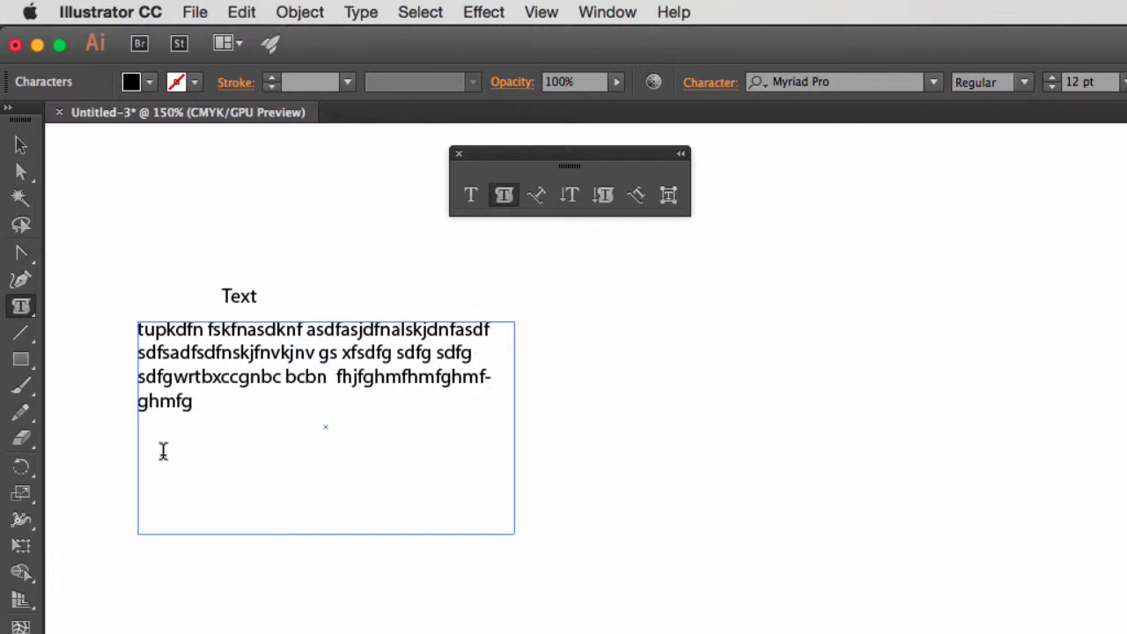
{"action": "type", "text": "  vhnfvhmfgmfghmfghmg"}
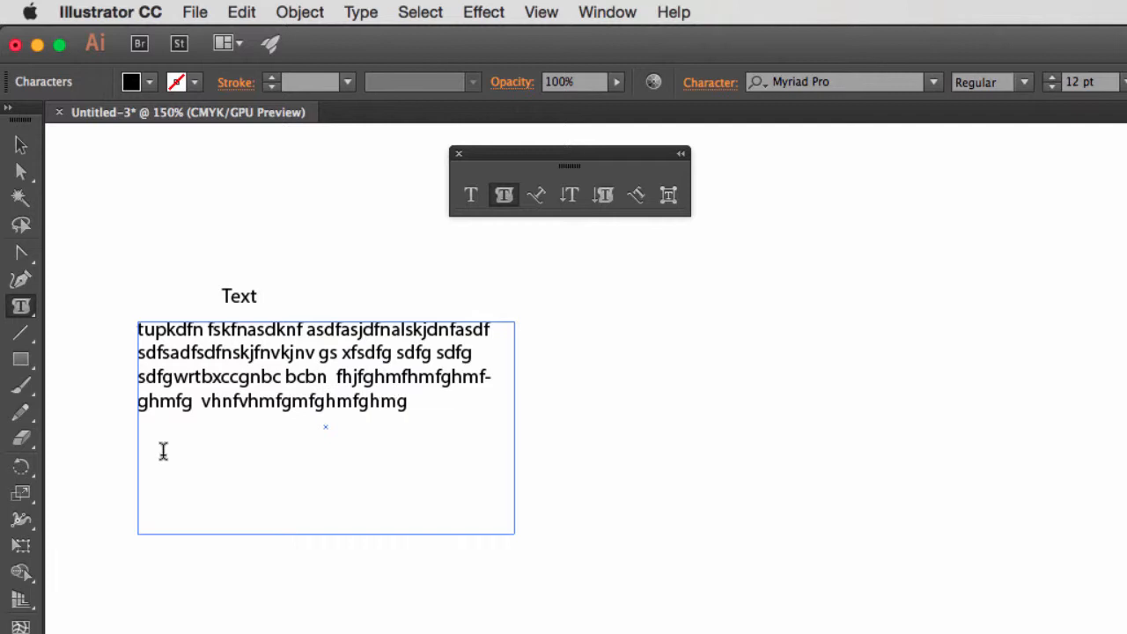
{"action": "type", "text": " fghmfghmgrjhmn vhmnfhmfghmfghmgfhmghmfgh"}
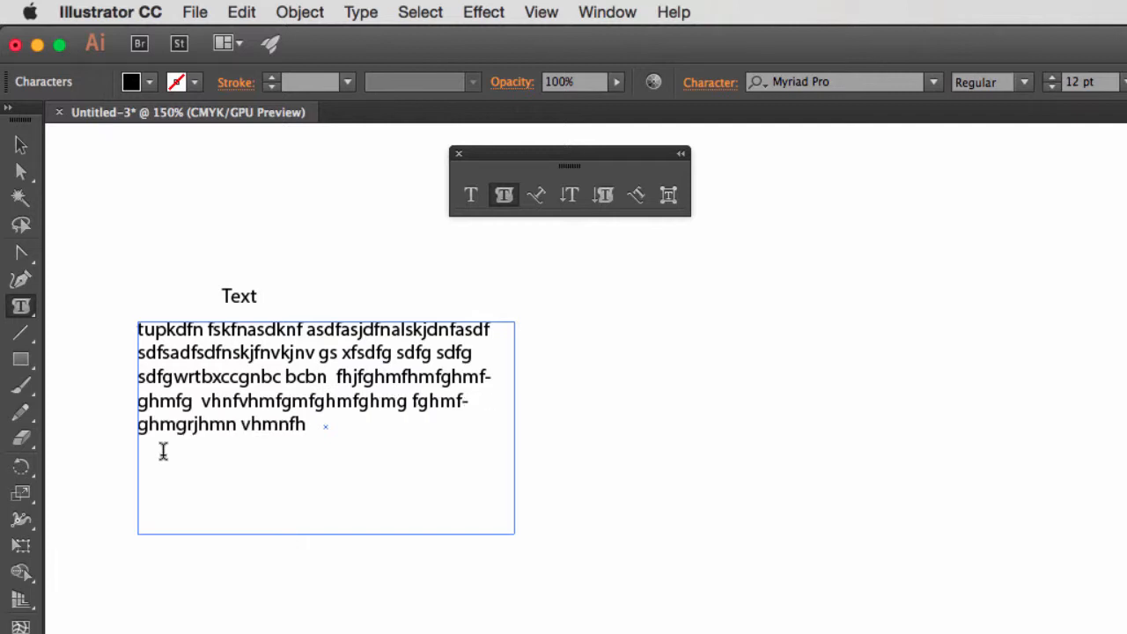
{"action": "type", "text": "ghm h"}
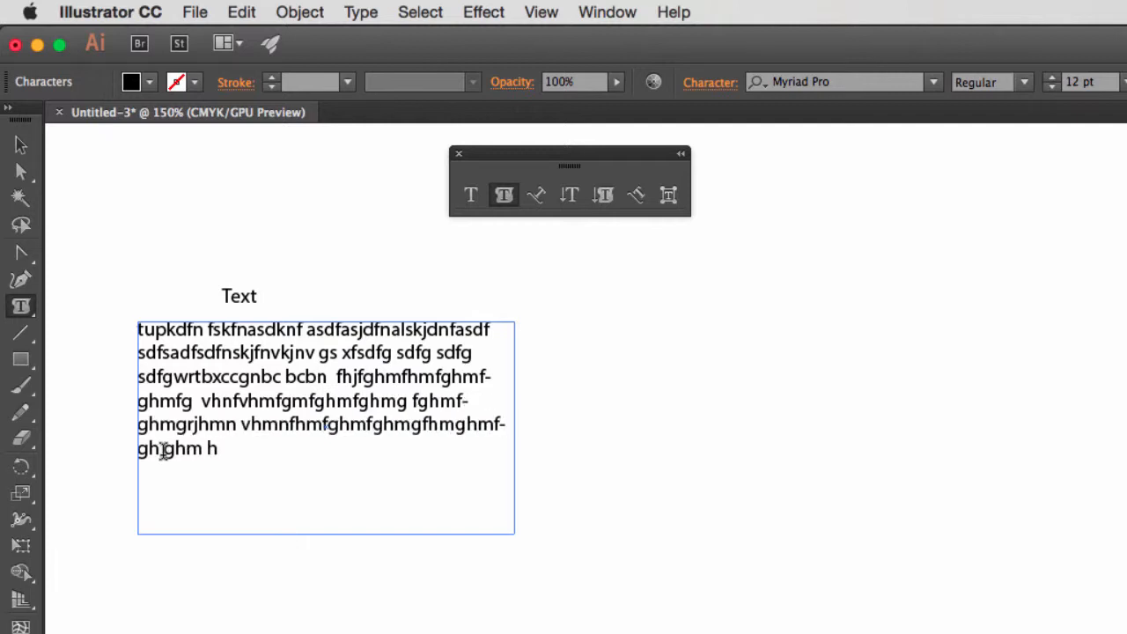
{"action": "type", "text": "m fhmghmghmdghmfghmfghmg"}
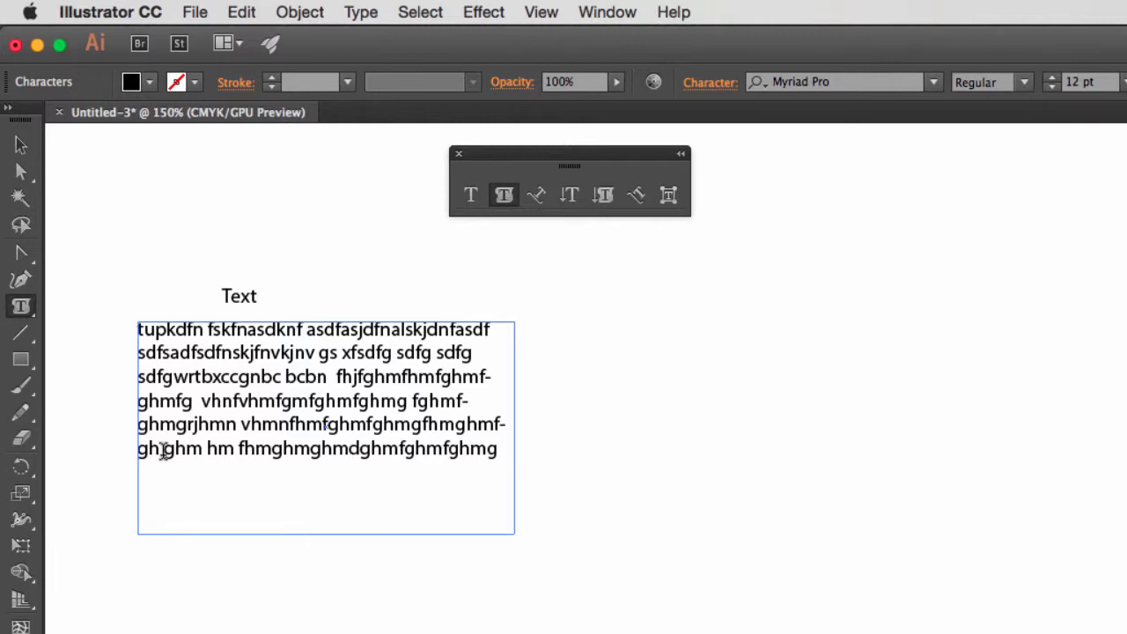
{"action": "type", "text": " mhg mv bncvbbnzcxfgdshdfghjdfgyj"}
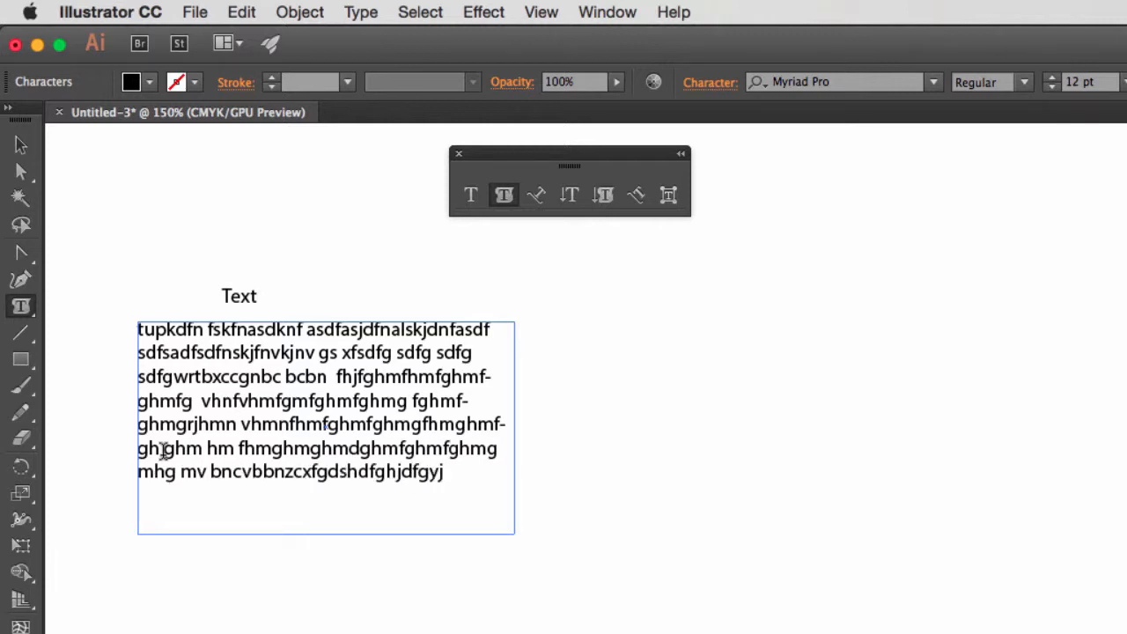
{"action": "type", "text": "rghkmtrhmghgdhmdghmdghmfdh"}
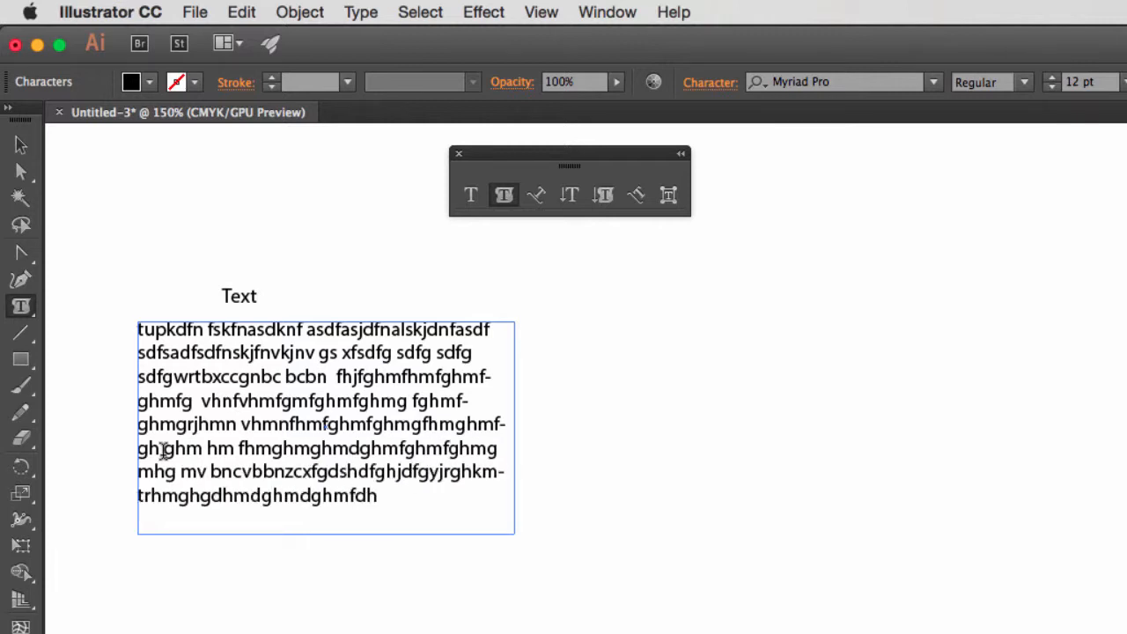
{"action": "type", "text": "mdghfmdvhmdghfmdgmcvbmdgmcvbm"}
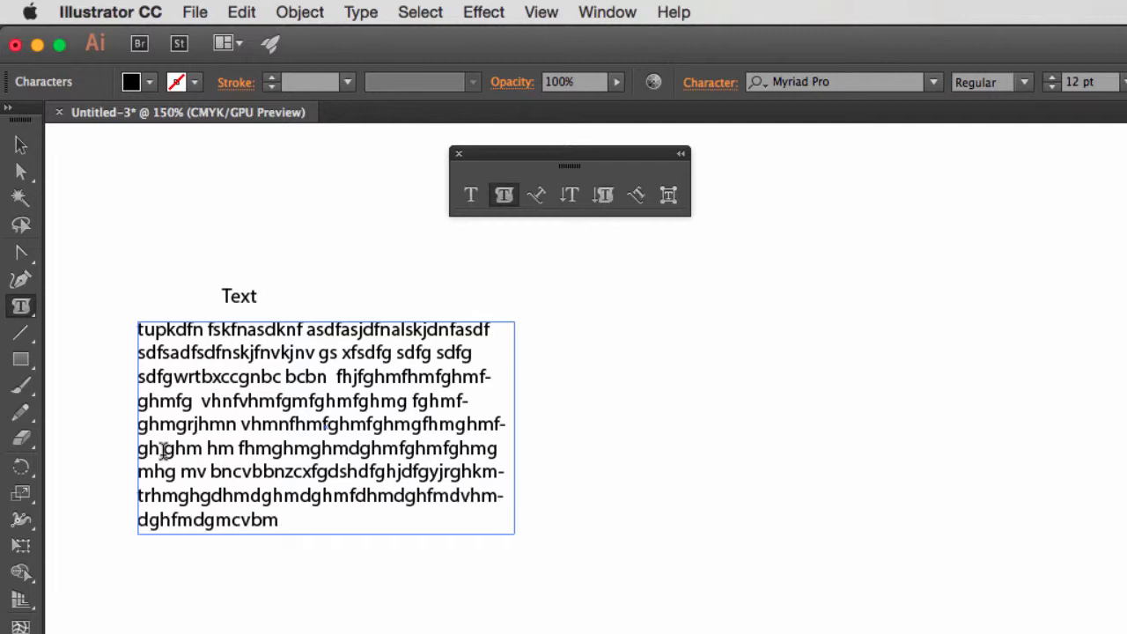
{"action": "type", "text": " hm hdfmdghmgfhmghm"}
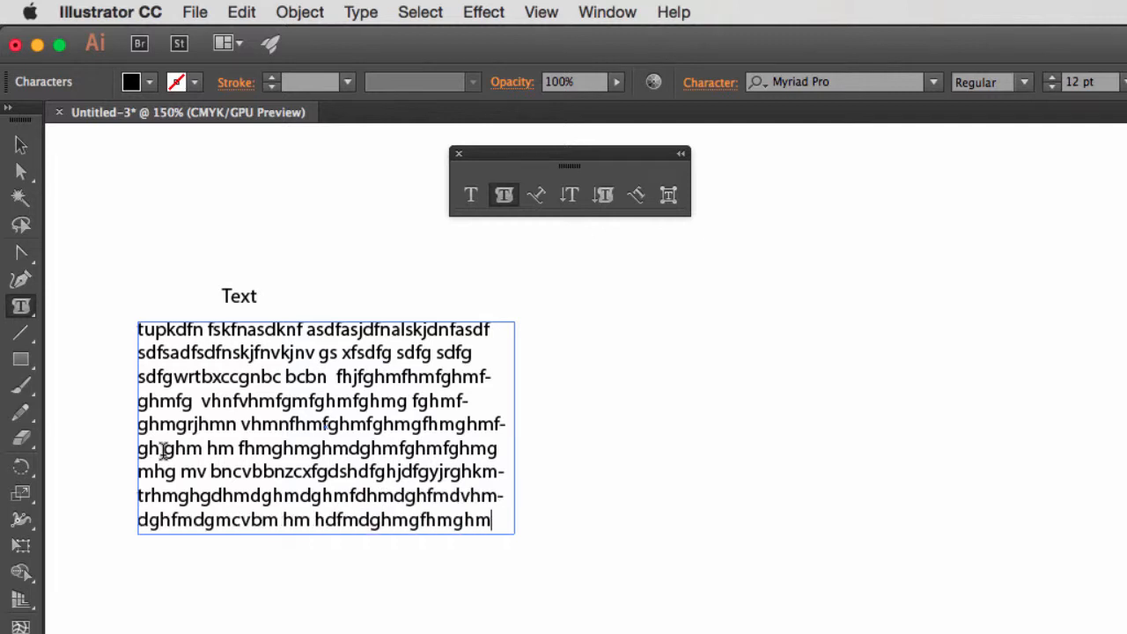
{"action": "type", "text": "h-"}
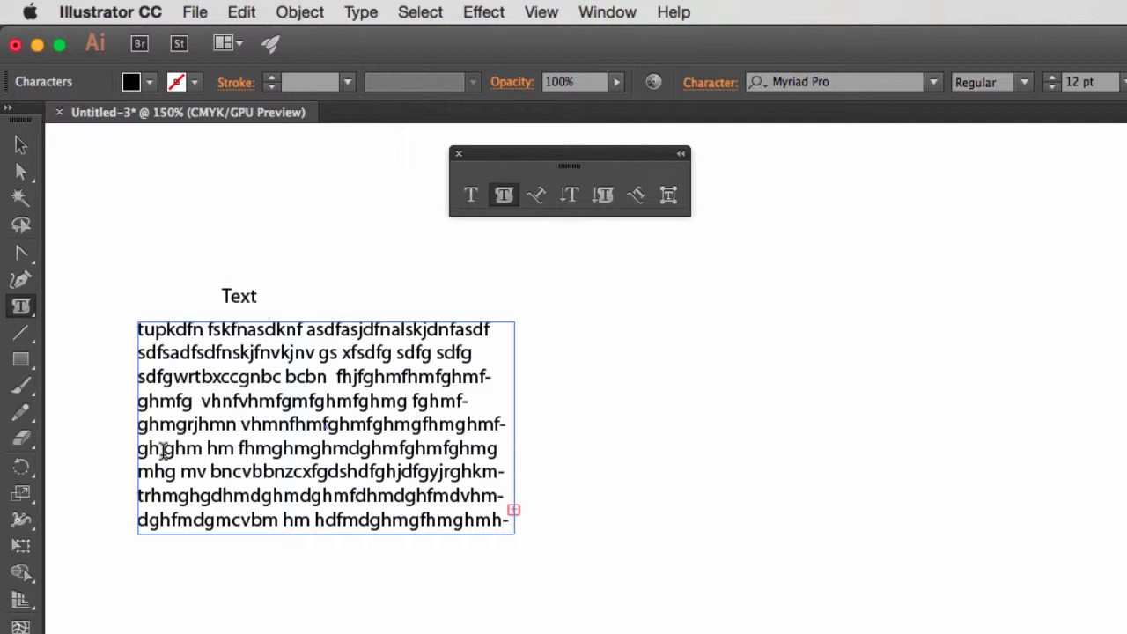
Stretch the area type frame downward by its lower edge so that the overflowing text fits inside.
{"action": "left_click", "coordinate": [22, 173]}
{"action": "left_click", "coordinate": [249, 604]}
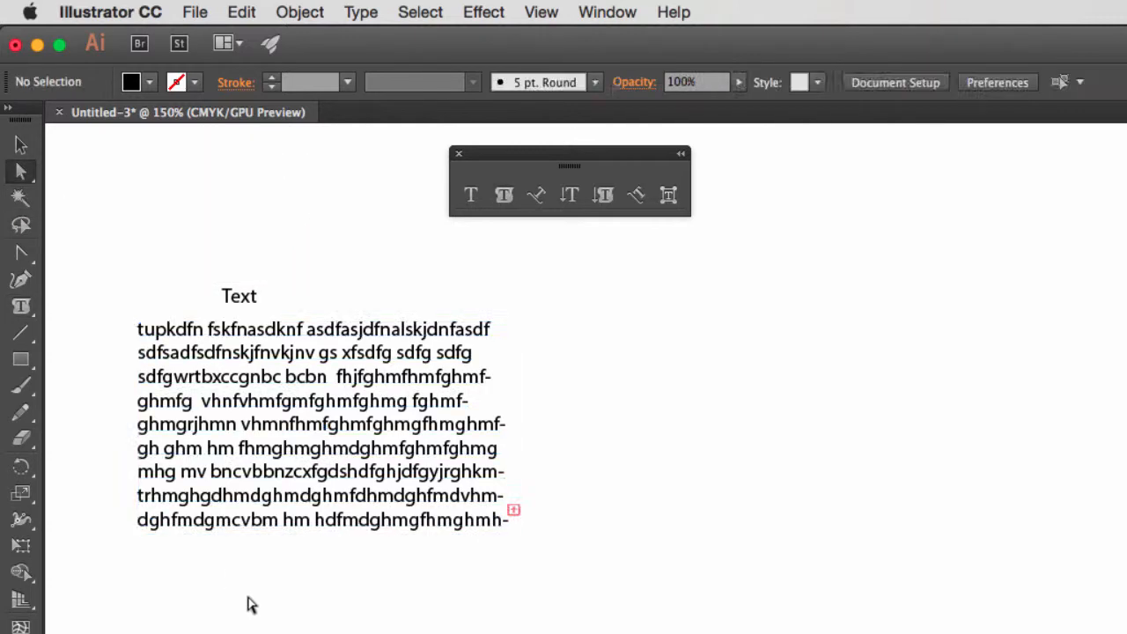
{"action": "left_click_drag", "start_coordinate": [250, 593], "coordinate": [298, 543]}
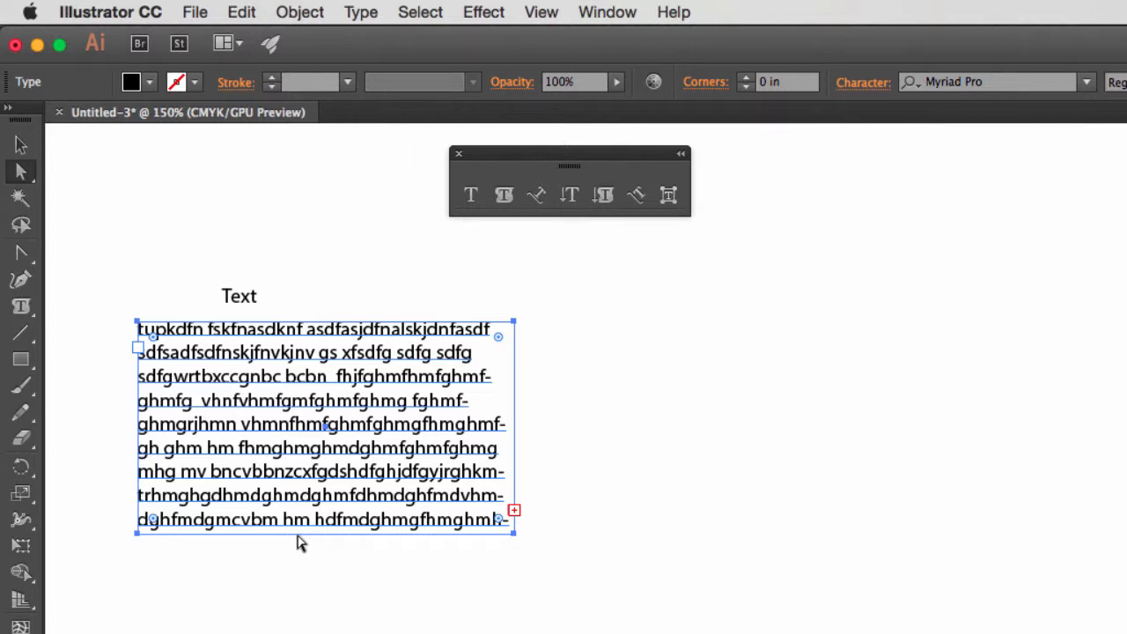
{"action": "left_click_drag", "start_coordinate": [298, 543], "coordinate": [417, 630]}
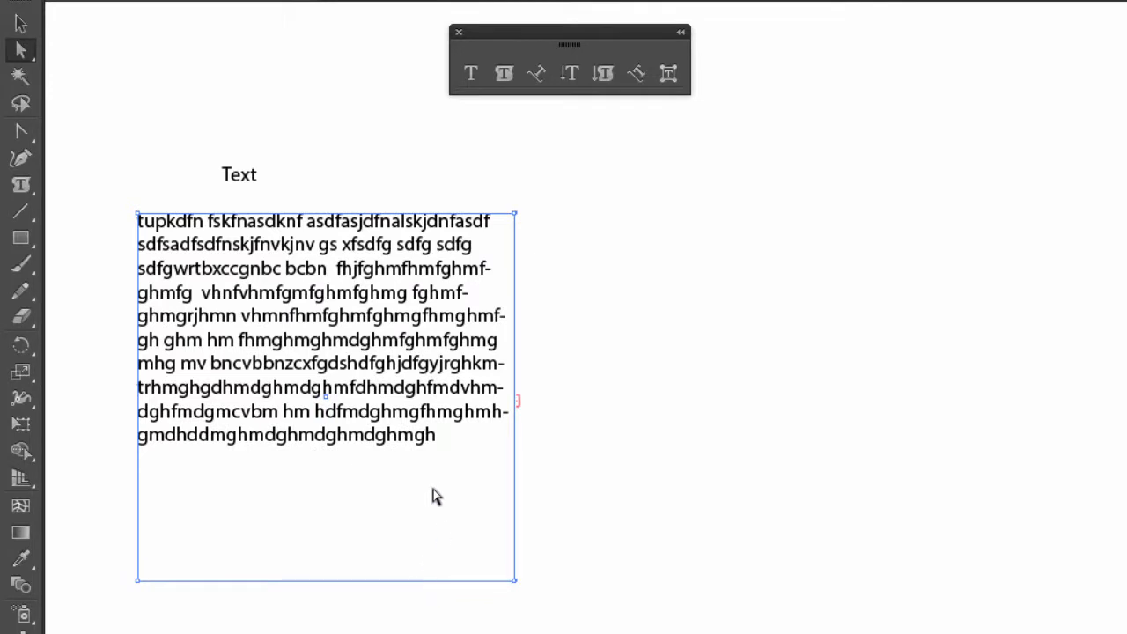
Delete the "Text" object and the area type frame from the artboard.
{"action": "left_click_drag", "start_coordinate": [578, 146], "coordinate": [93, 500]}
{"action": "key", "text": "Delete"}
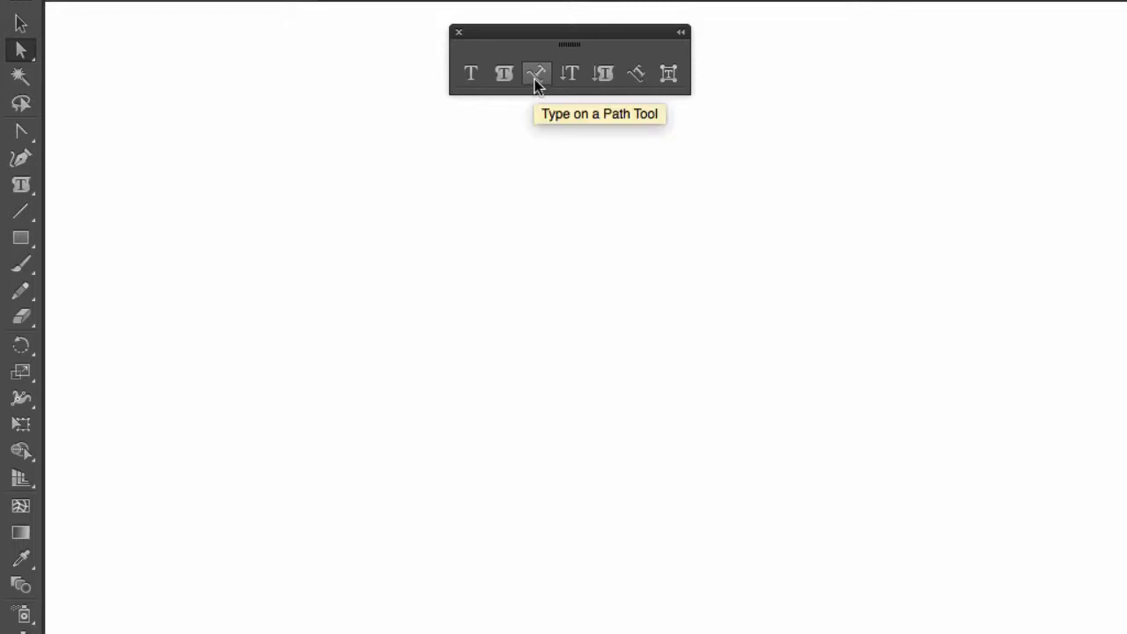
Draw an open, arch-shaped path with three anchor points using the Pen tool, with its smooth peak in the middle.
{"action": "left_click", "coordinate": [22, 141]}
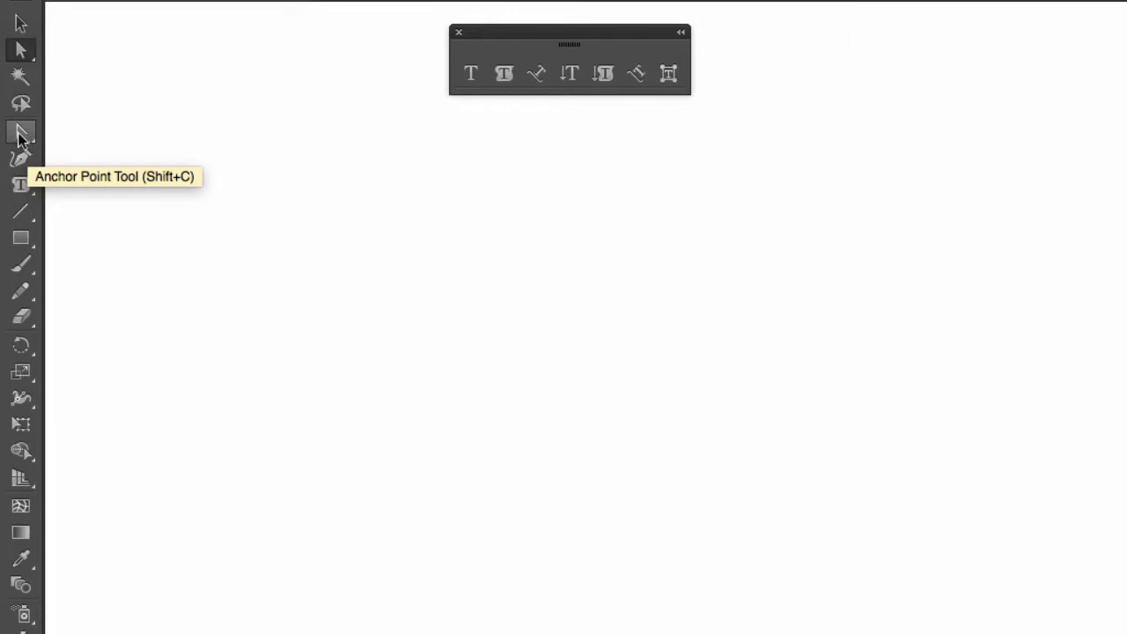
{"action": "left_click", "coordinate": [91, 133]}
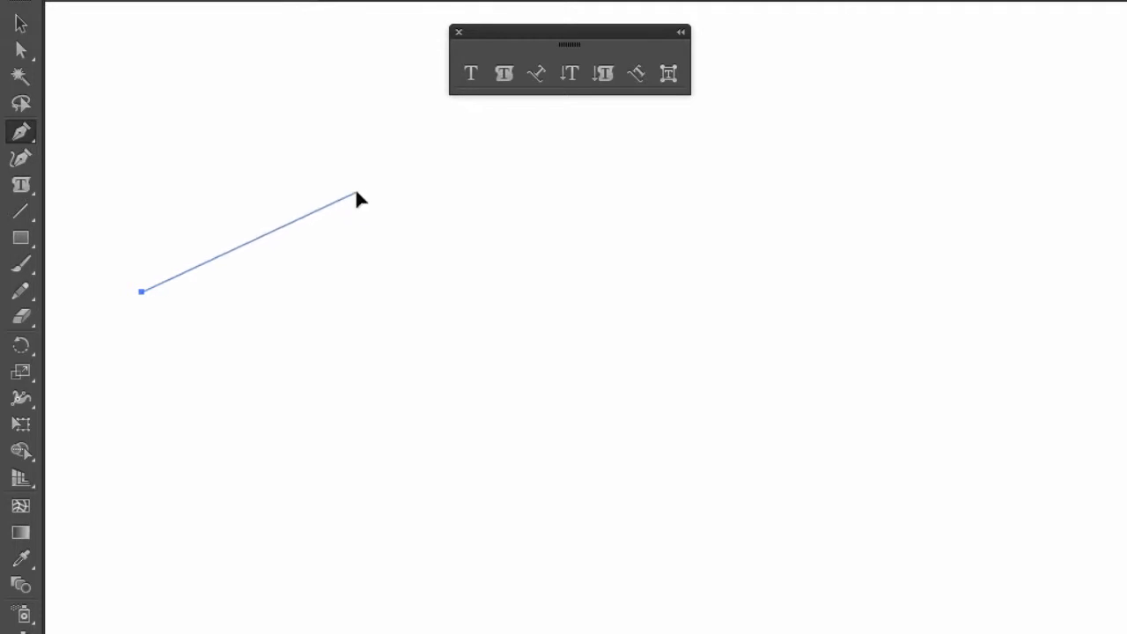
{"action": "left_click_drag", "start_coordinate": [357, 191], "coordinate": [506, 191]}
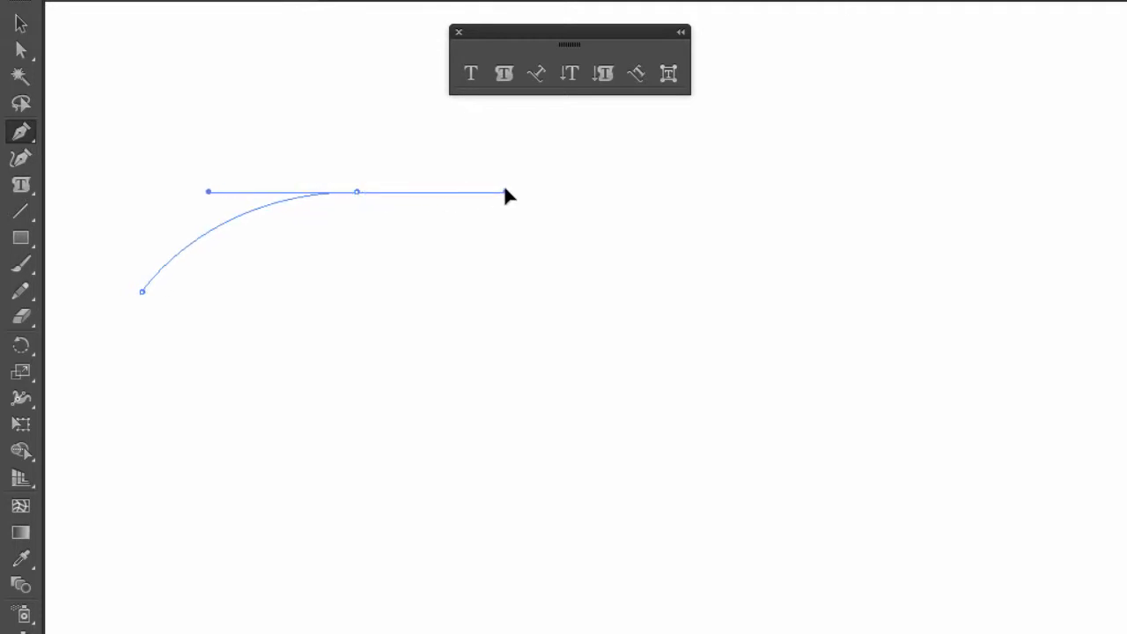
{"action": "left_click", "coordinate": [578, 276]}
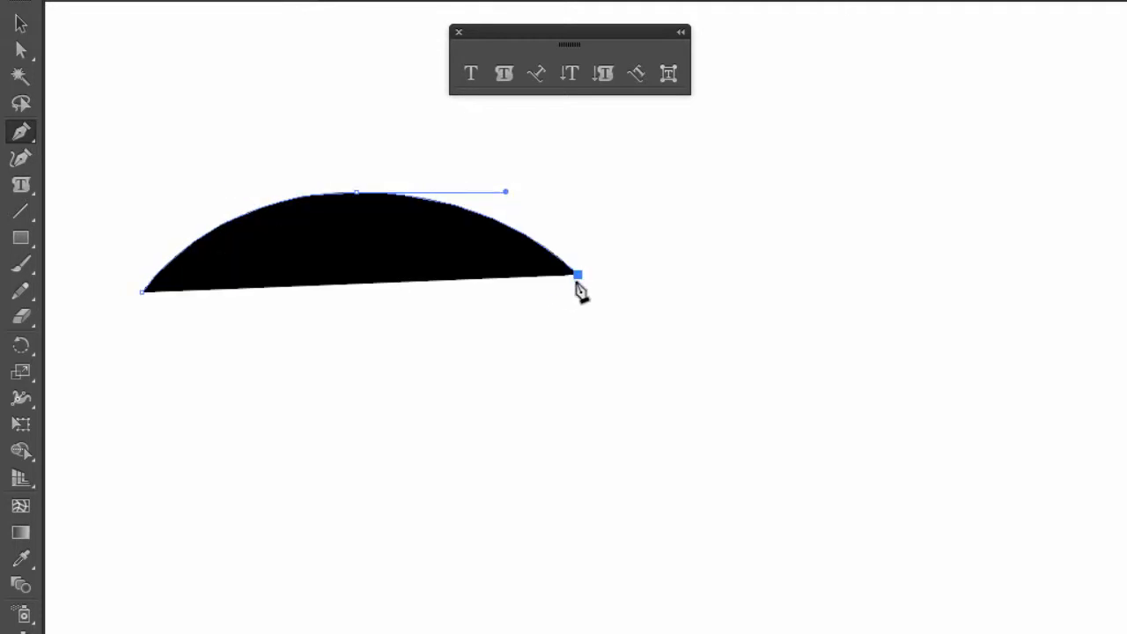
Select the whole arch-shaped path and remove its black fill, leaving it with neither fill nor stroke.
{"action": "key", "text": "a"}
{"action": "left_click_drag", "start_coordinate": [123, 176], "coordinate": [616, 387]}
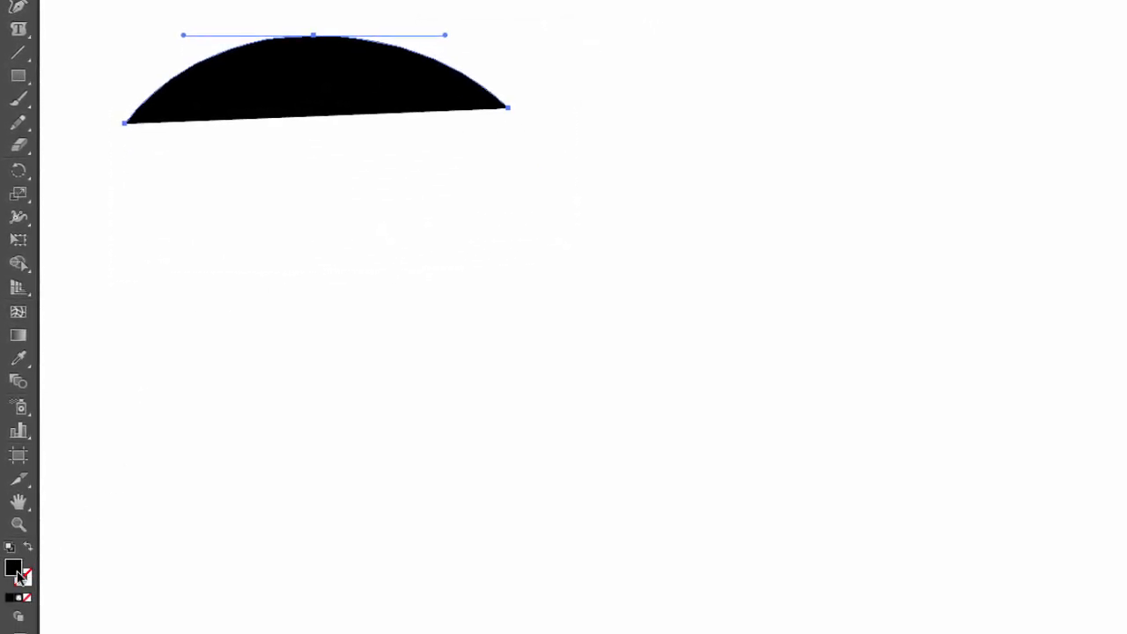
{"action": "left_click", "coordinate": [27, 598]}
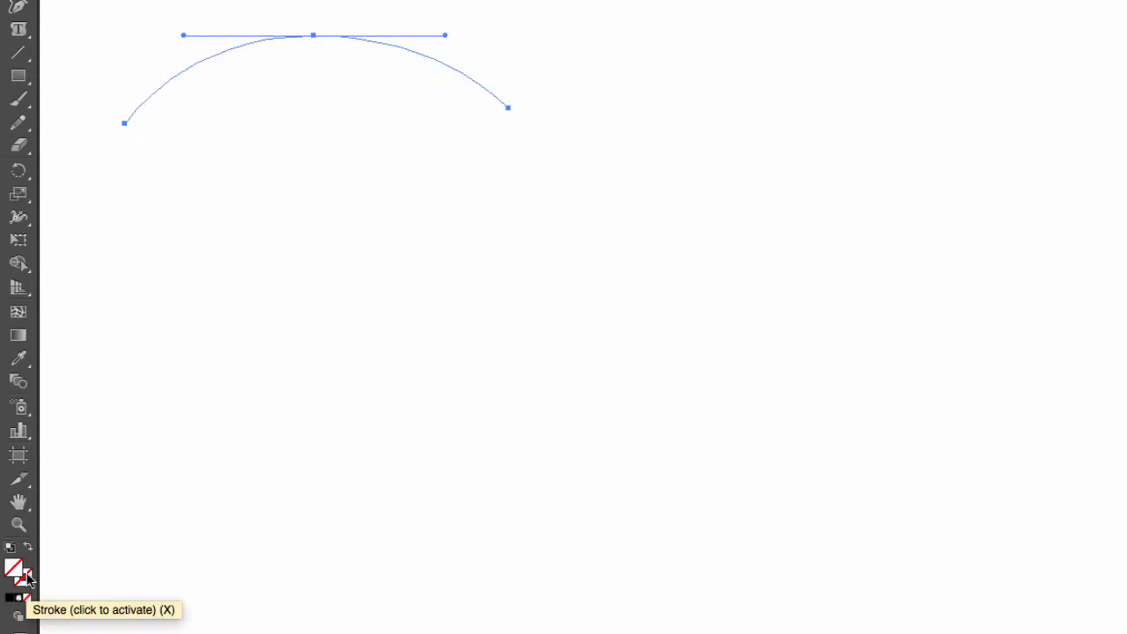
{"action": "left_click", "coordinate": [28, 576]}
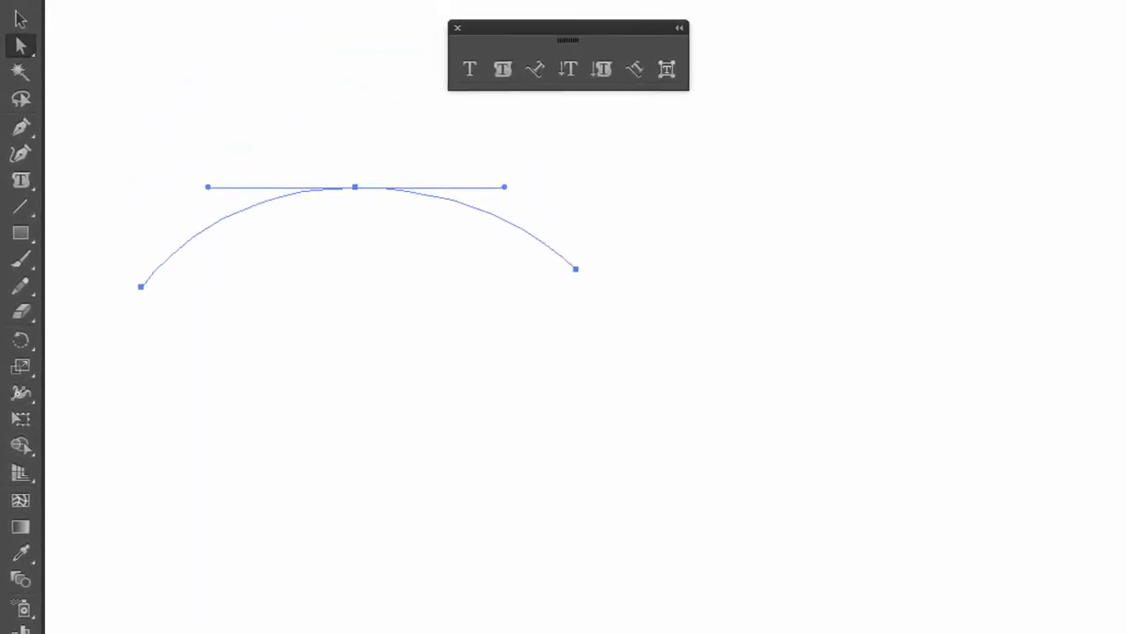
{"action": "left_click", "coordinate": [388, 337]}
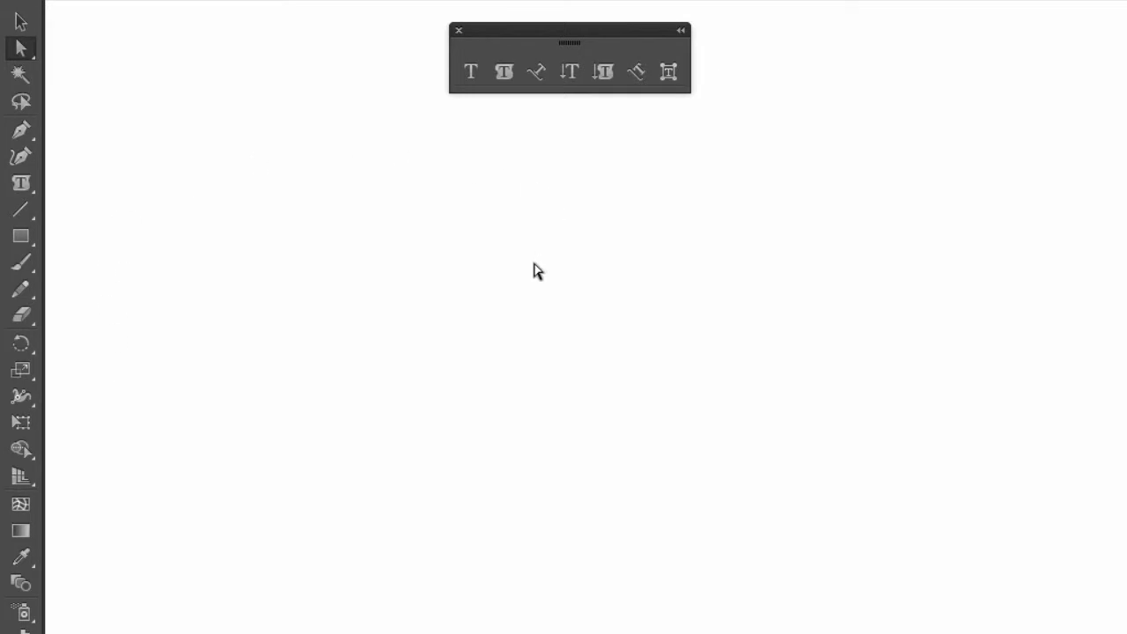
Switch to Outline view to locate the unpainted arch path, return to Preview on CPU, and select the whole path.
{"action": "left_click", "coordinate": [541, 13]}
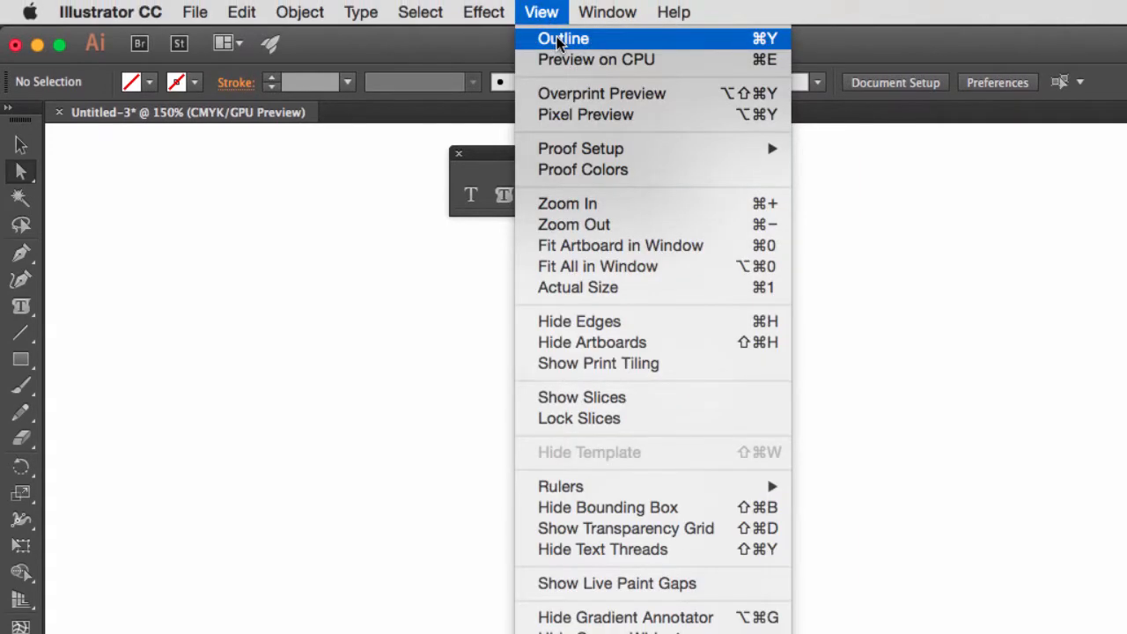
{"action": "left_click", "coordinate": [557, 40]}
{"action": "left_click_drag", "start_coordinate": [625, 285], "coordinate": [171, 495]}
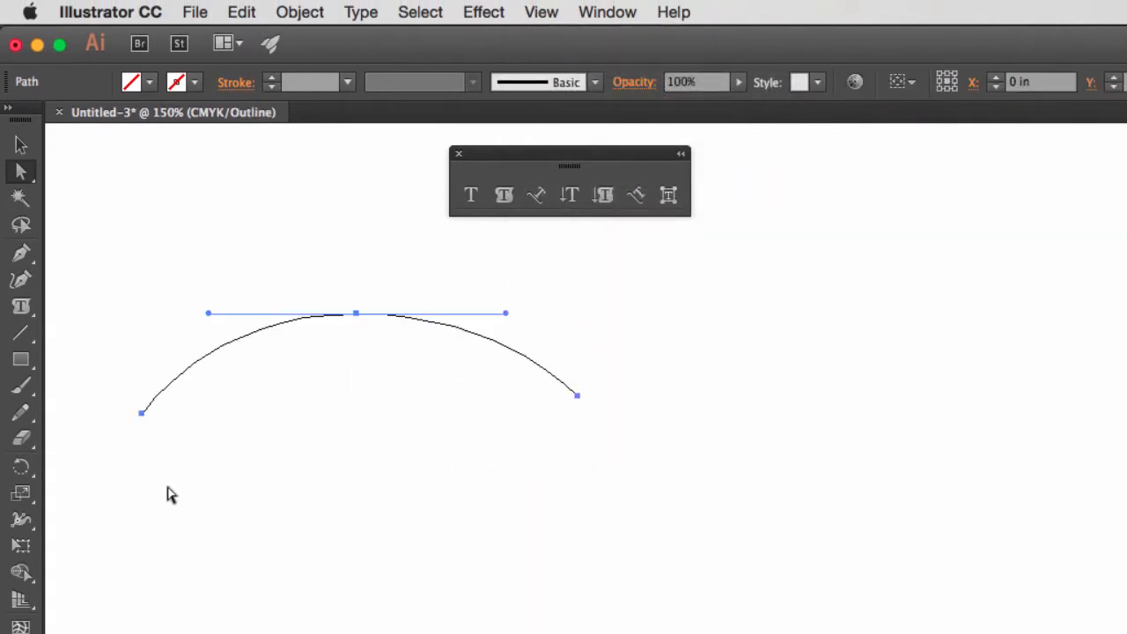
{"action": "left_click", "coordinate": [546, 13]}
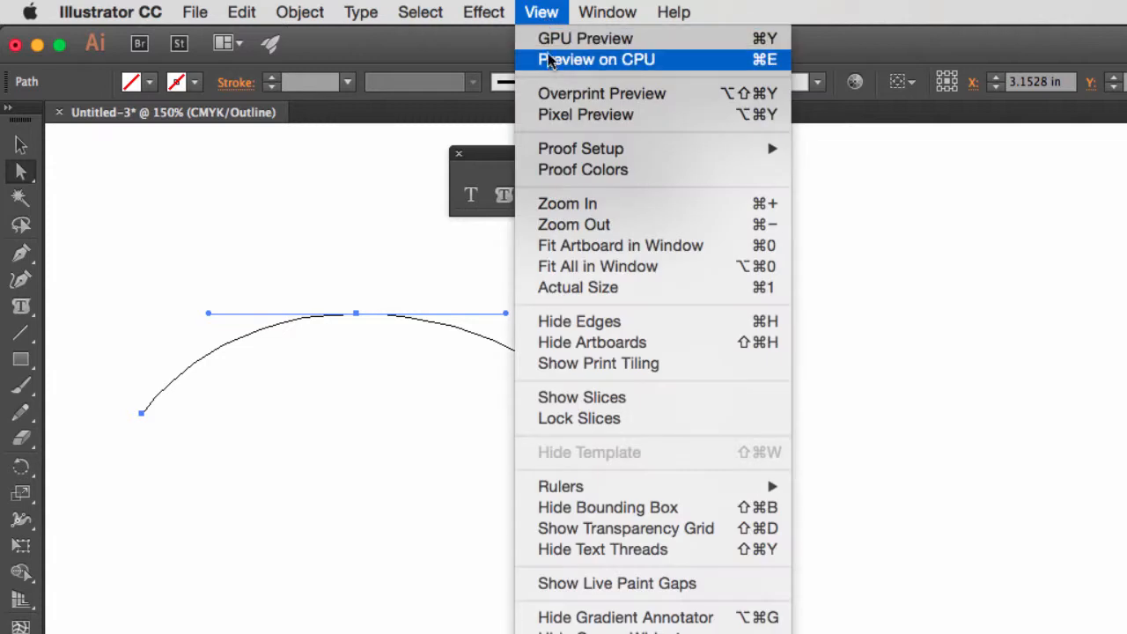
{"action": "left_click", "coordinate": [551, 61]}
{"action": "left_click", "coordinate": [181, 299]}
{"action": "left_click_drag", "start_coordinate": [117, 294], "coordinate": [621, 499]}
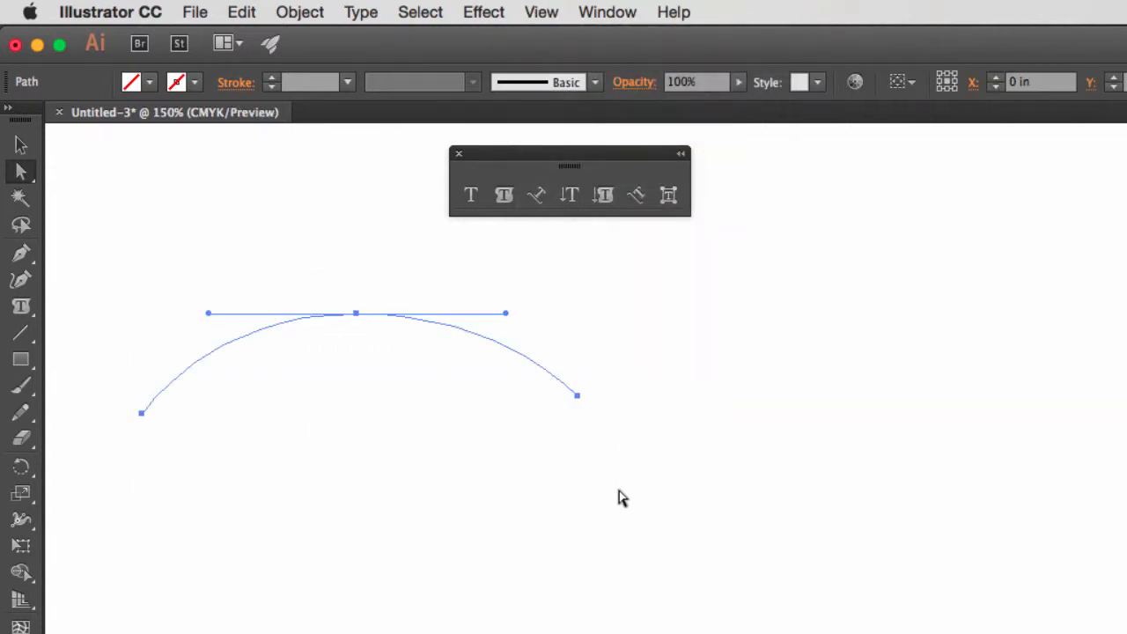
Add type on the arch path reading "Something on the Path, and much more.... If I keep going on typing on the path".
{"action": "left_click", "coordinate": [539, 196]}
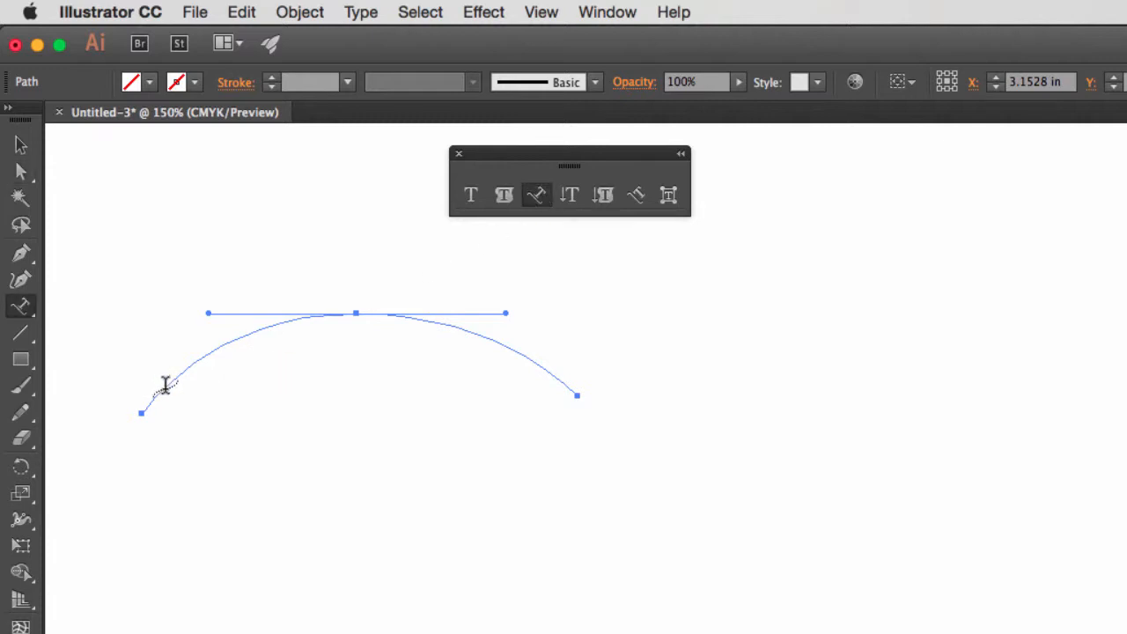
{"action": "left_click", "coordinate": [164, 385]}
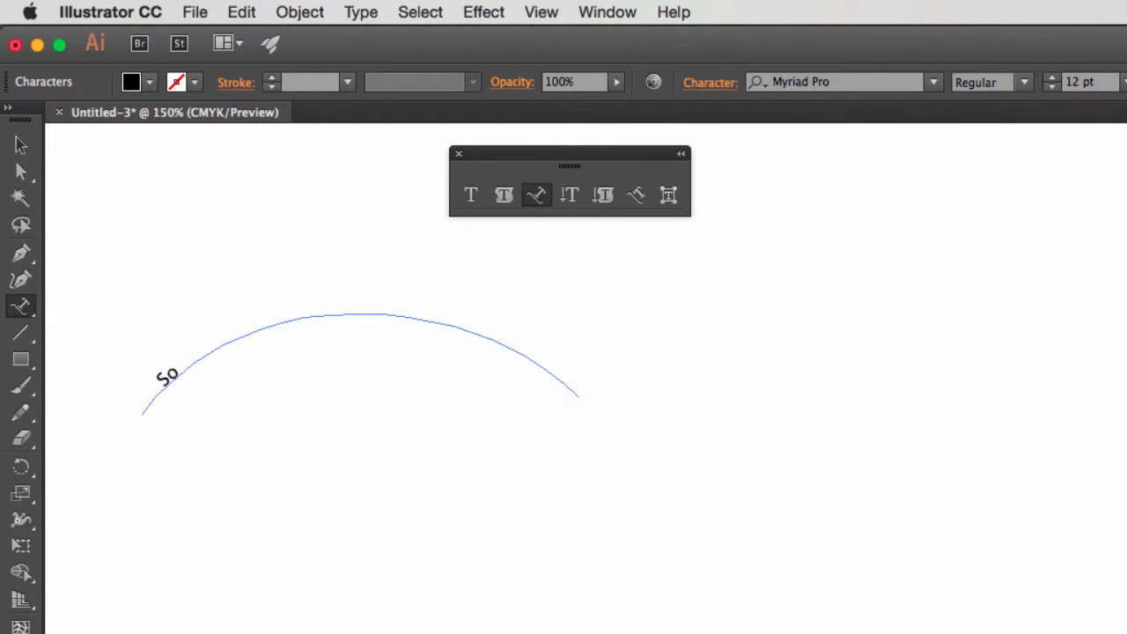
{"action": "type", "text": "ing o"}
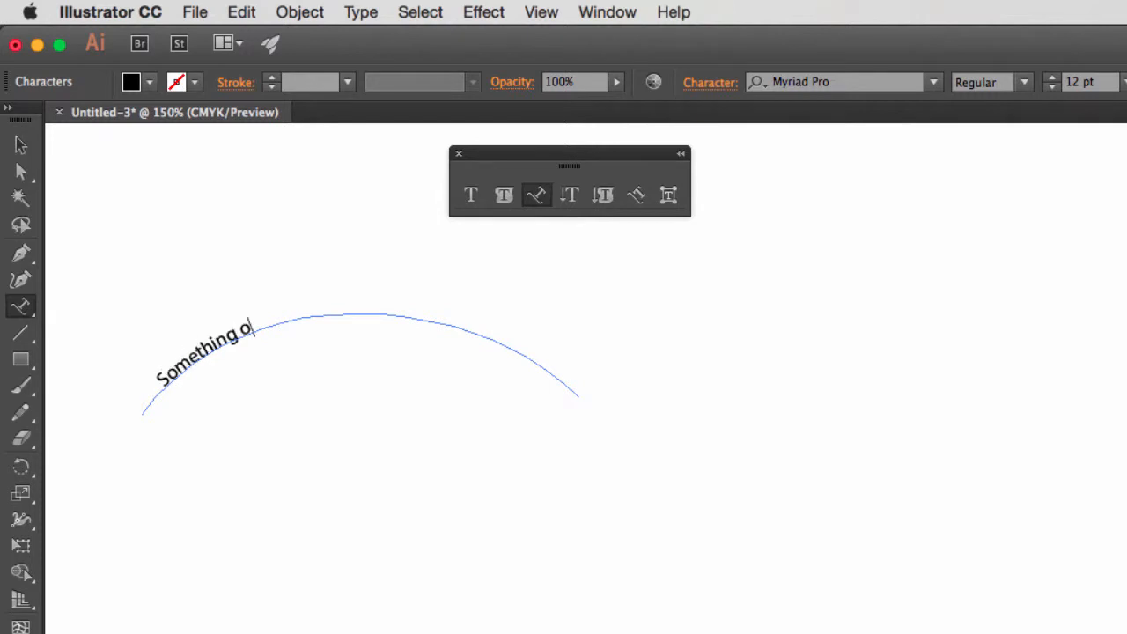
{"action": "type", "text": "n the Path, and much more... If I keep goi"}
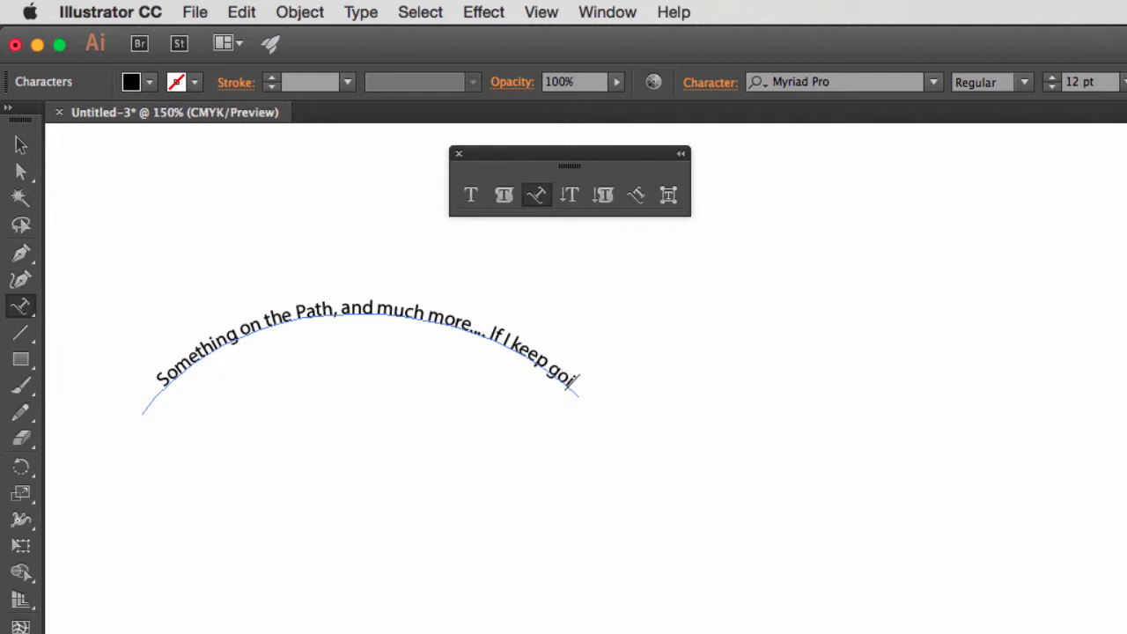
{"action": "type", "text": "ng"}
Thread the overflowing path text into a second arch path placed below the first one.
{"action": "left_click", "coordinate": [21, 171]}
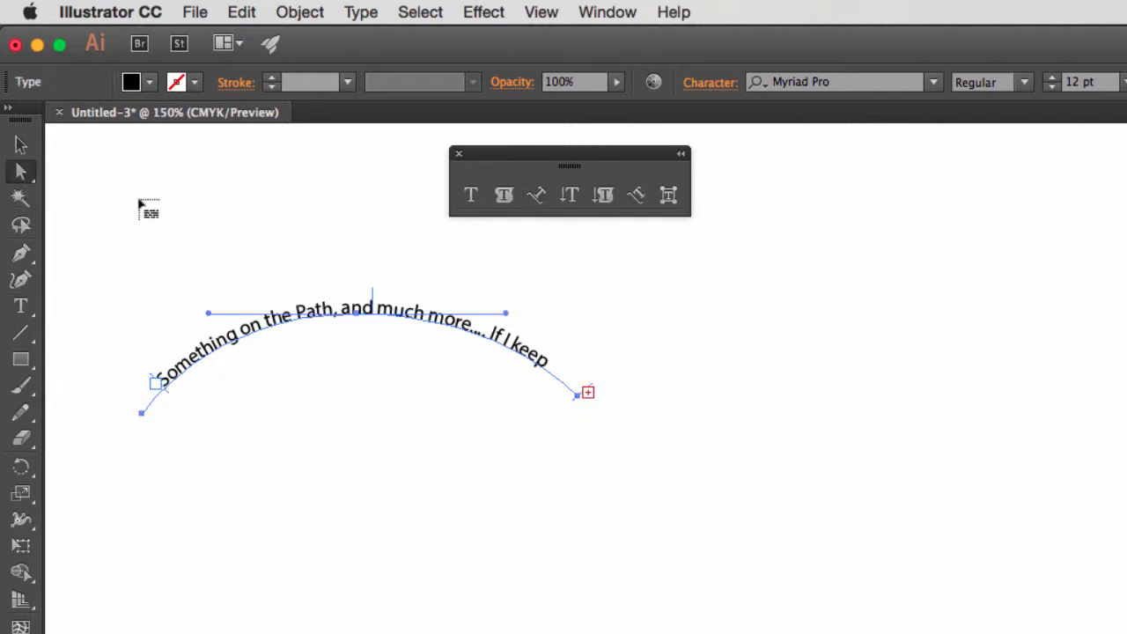
{"action": "left_click", "coordinate": [590, 393]}
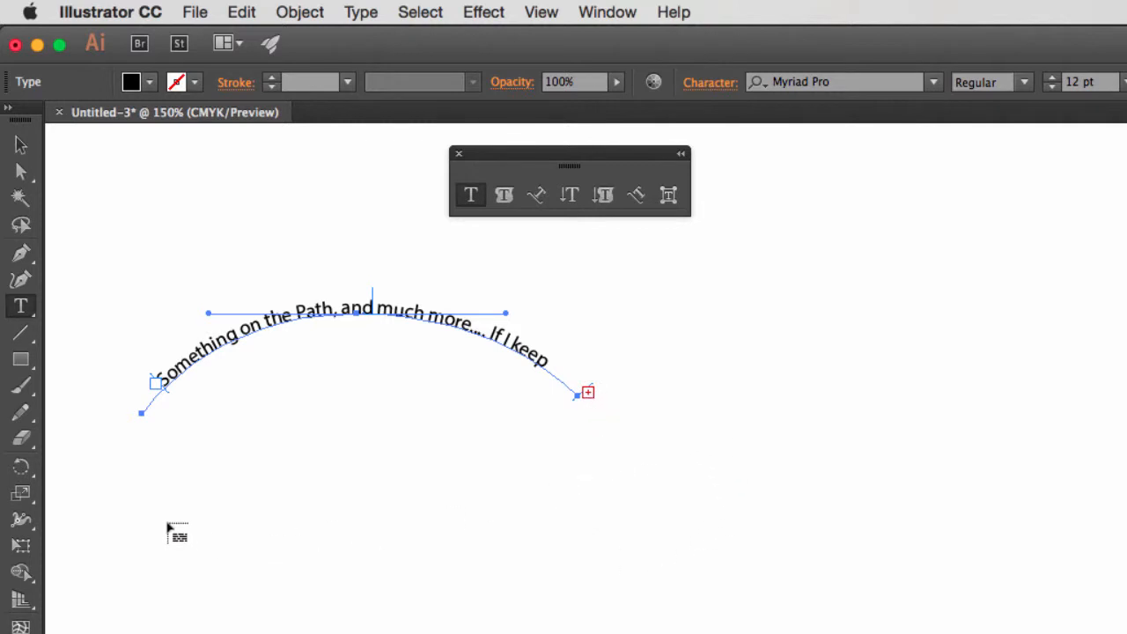
{"action": "left_click", "coordinate": [159, 521]}
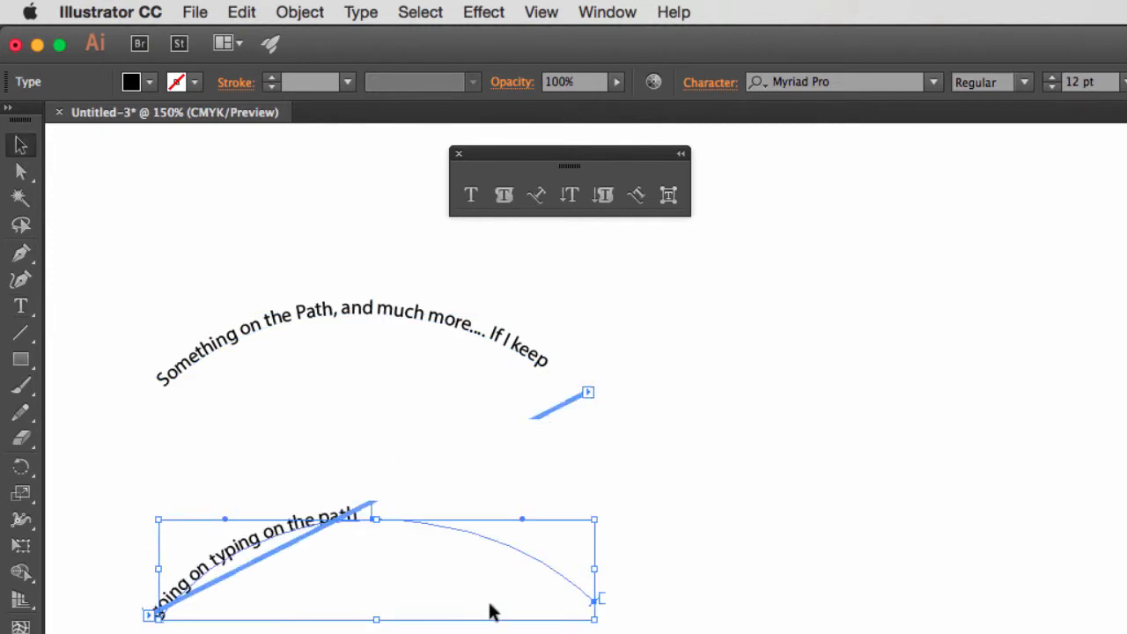
{"action": "left_click", "coordinate": [21, 170]}
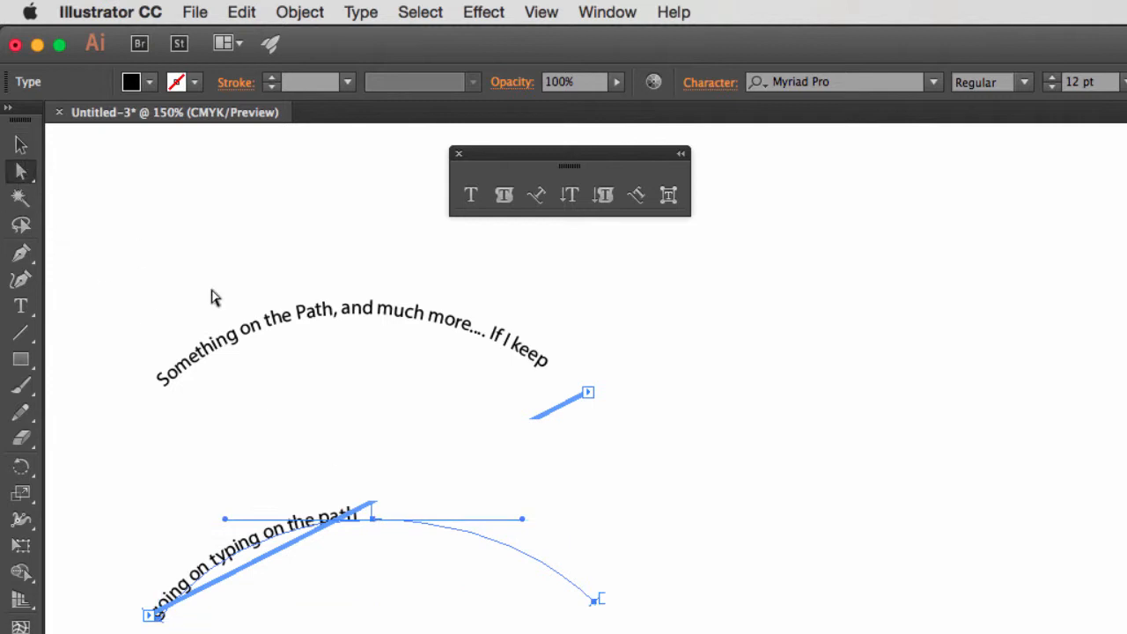
{"action": "left_click", "coordinate": [700, 517]}
{"action": "left_click_drag", "start_coordinate": [512, 508], "coordinate": [451, 603]}
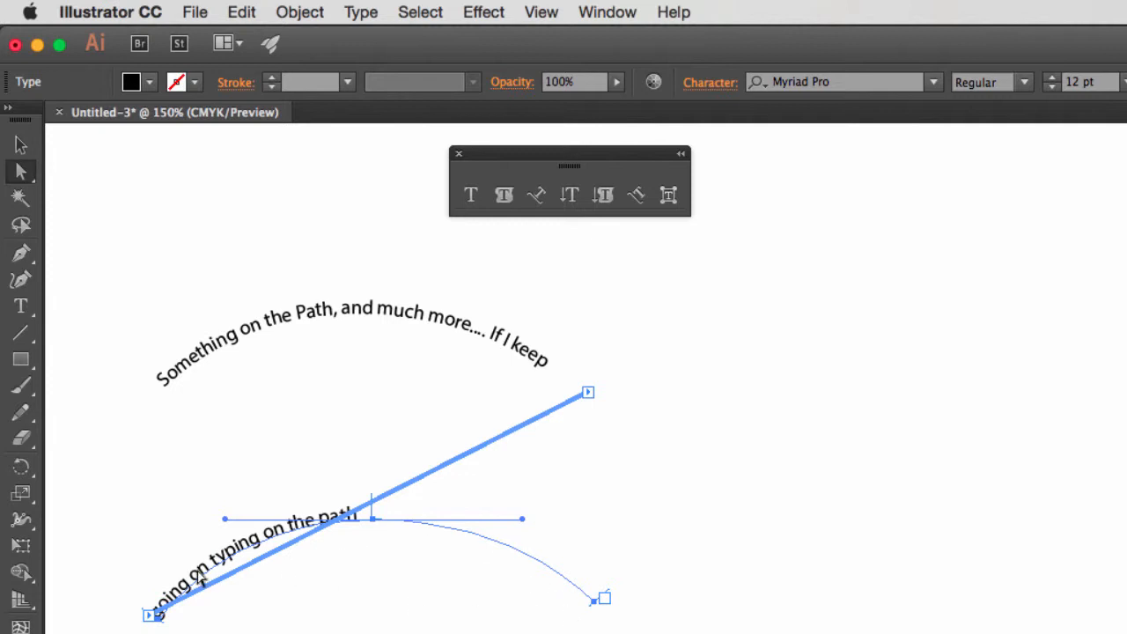
{"action": "left_click", "coordinate": [403, 561]}
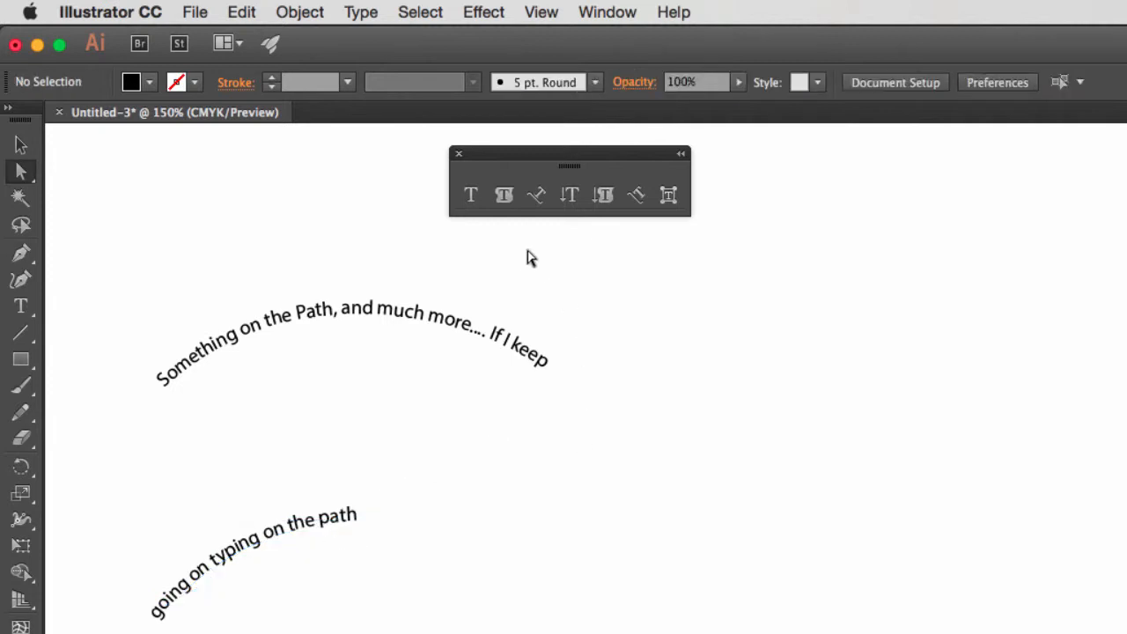
Draw a rectangle about 2.27 by 1.82 in beside the curved text and remove its fill.
{"action": "left_click", "coordinate": [21, 359]}
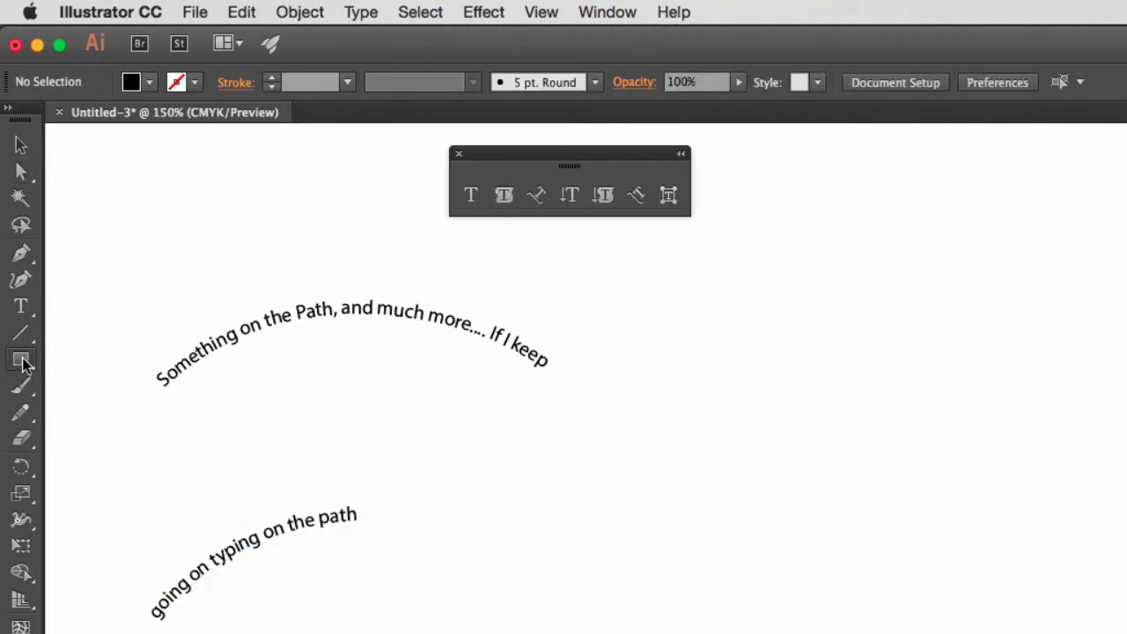
{"action": "left_click_drag", "start_coordinate": [681, 285], "coordinate": [951, 502]}
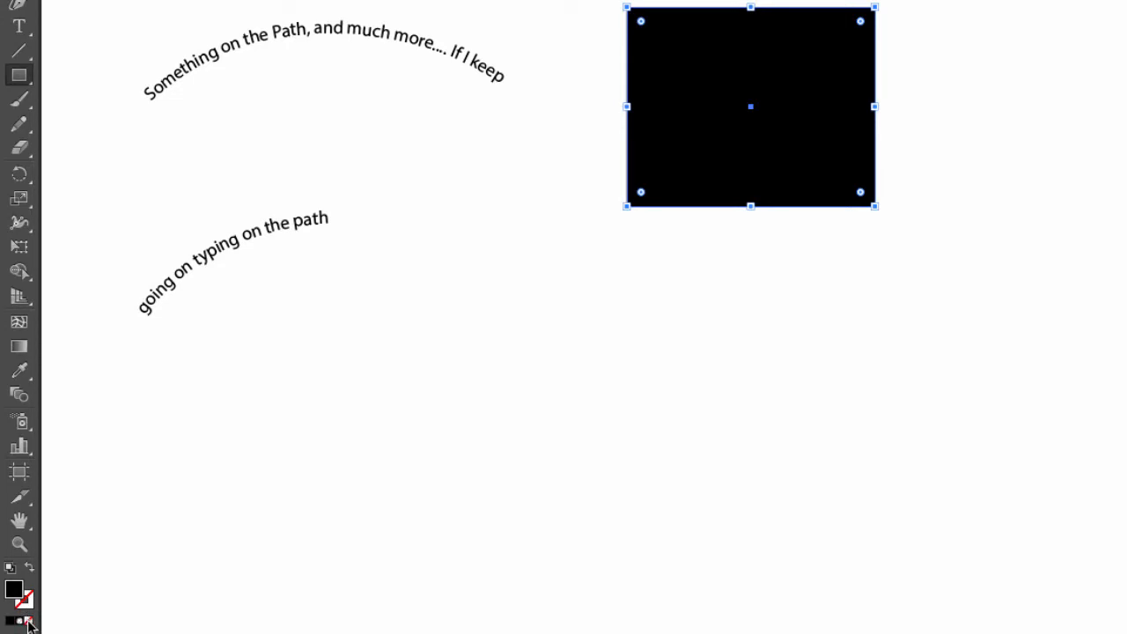
{"action": "left_click", "coordinate": [29, 622]}
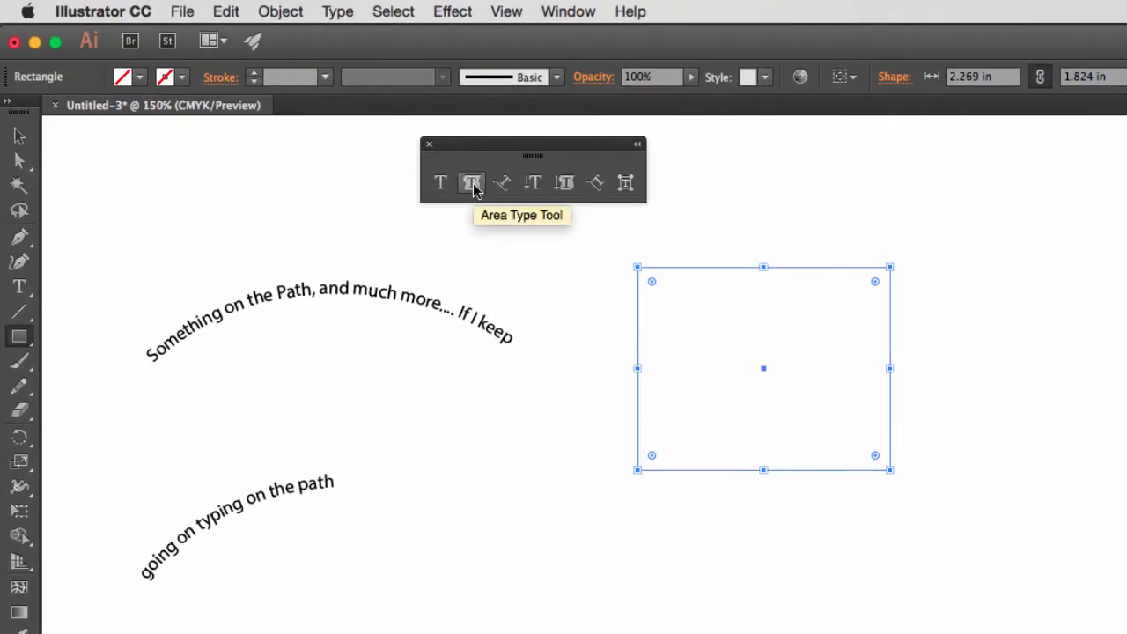
Turn the rectangle into an area type frame and fill it with 24 pt filler text starting "sadfasdhfasdhfbaskldjf" until it overflows.
{"action": "left_click", "coordinate": [473, 185]}
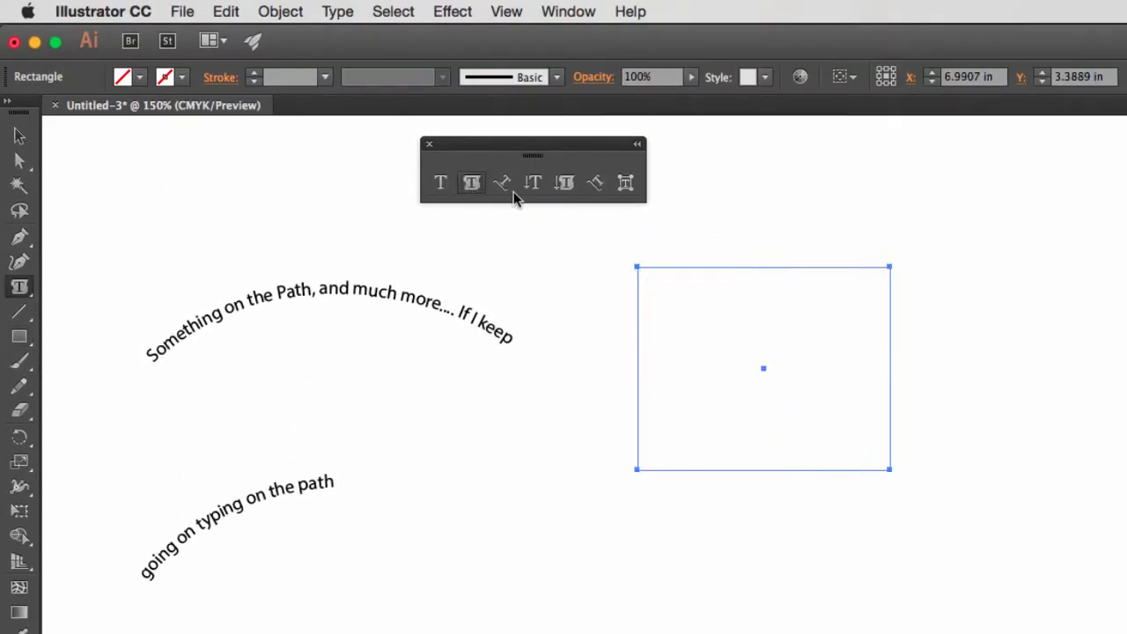
{"action": "left_click", "coordinate": [665, 278]}
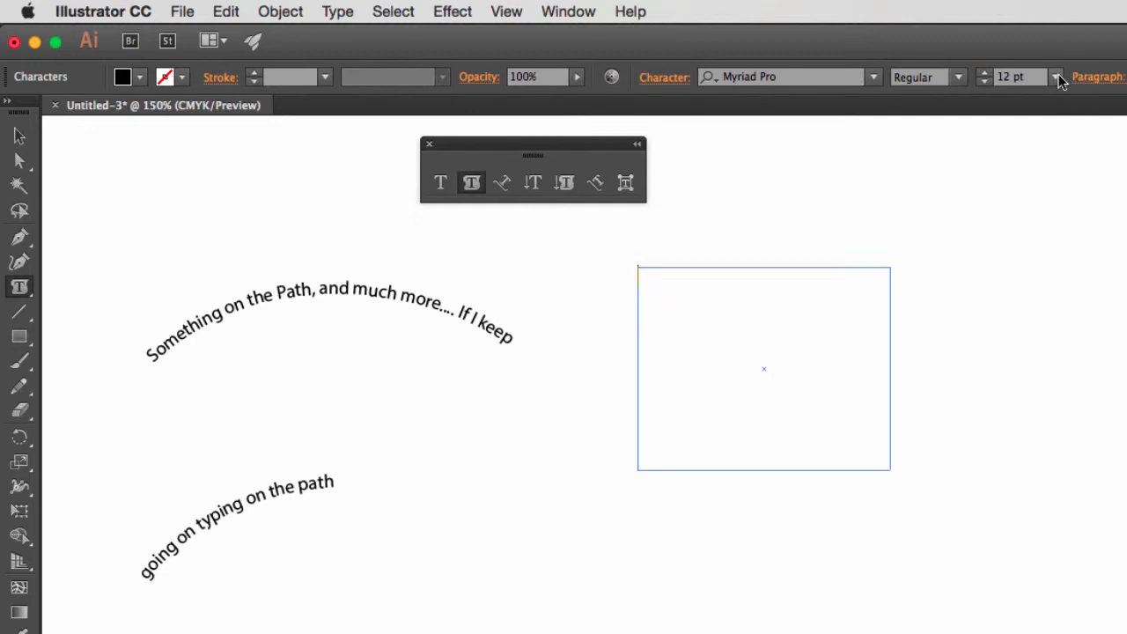
{"action": "left_click", "coordinate": [1055, 76]}
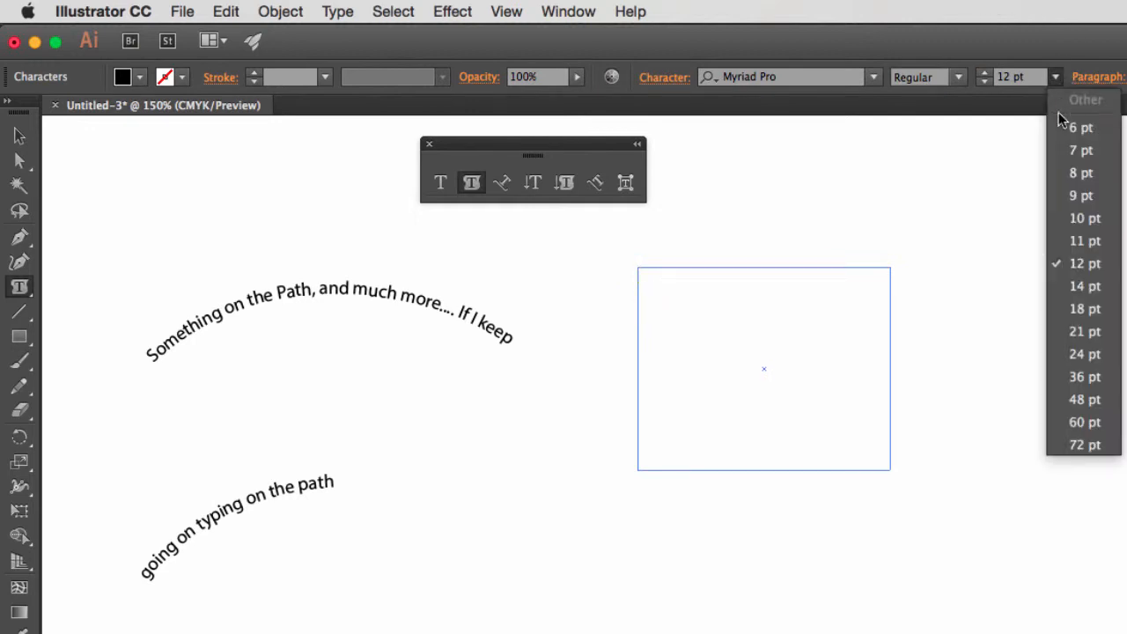
{"action": "left_click", "coordinate": [1092, 353]}
{"action": "type", "text": "sadfasdhfasdhfbaskldjfbaslkdbflahsdbflhasbdf"}
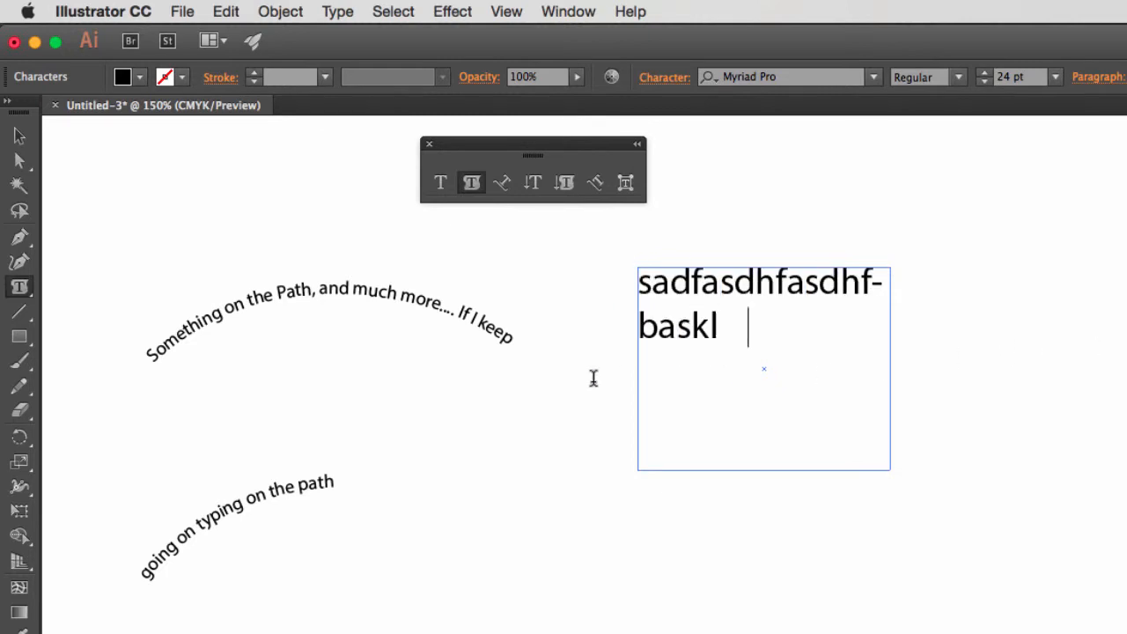
{"action": "type", "text": "basdbfa"}
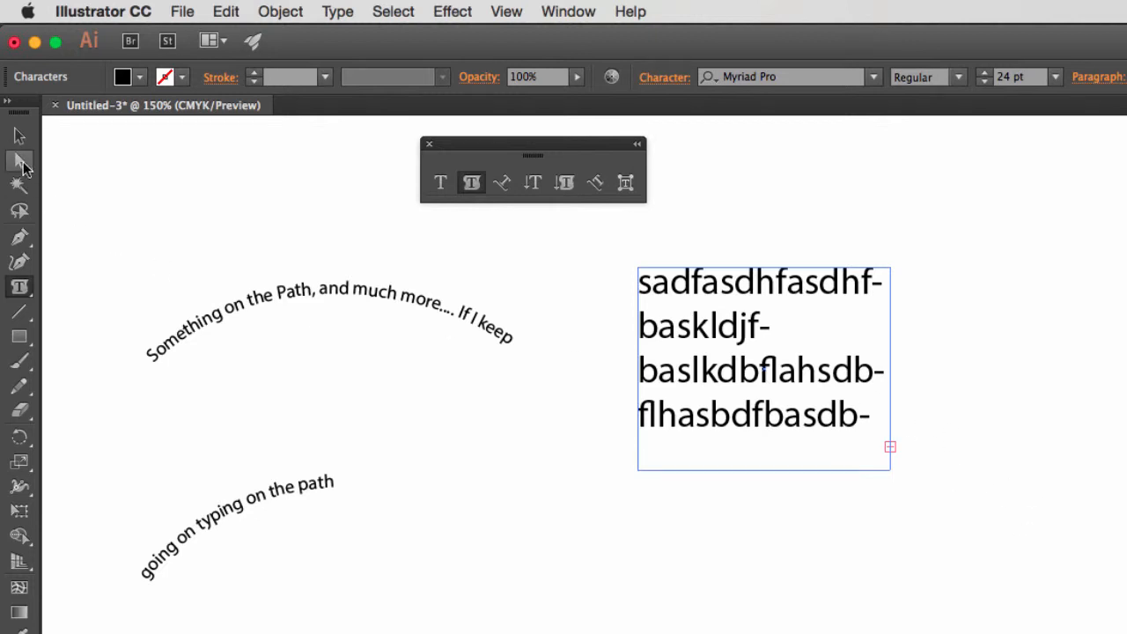
Thread the overflowing area text into a second frame and align that frame directly below the first one.
{"action": "left_click", "coordinate": [21, 163]}
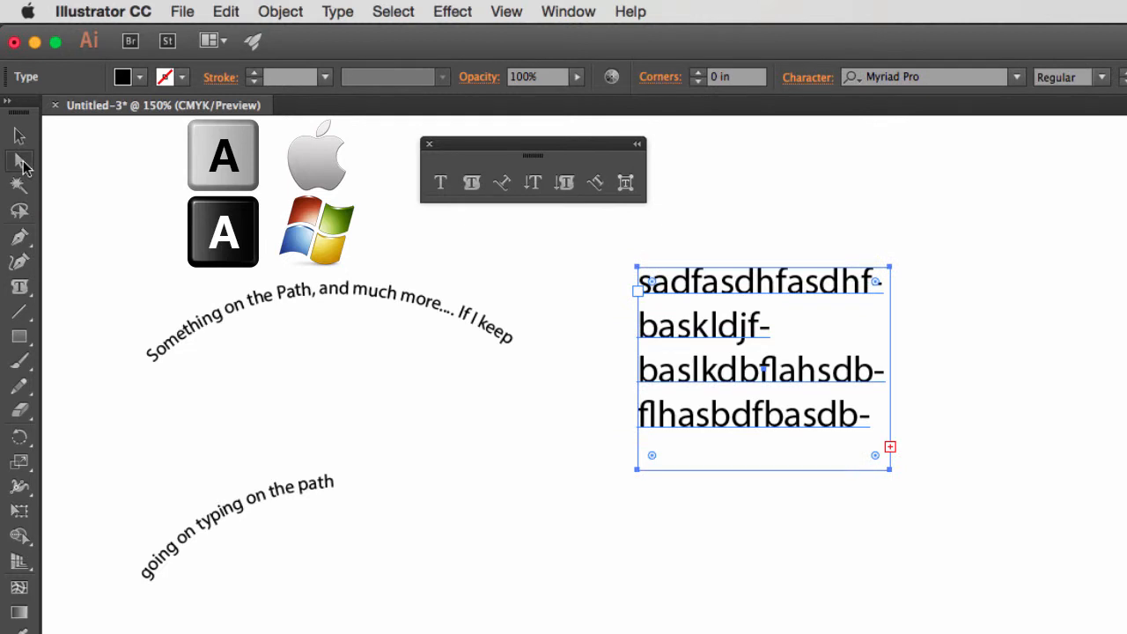
{"action": "left_click", "coordinate": [890, 448]}
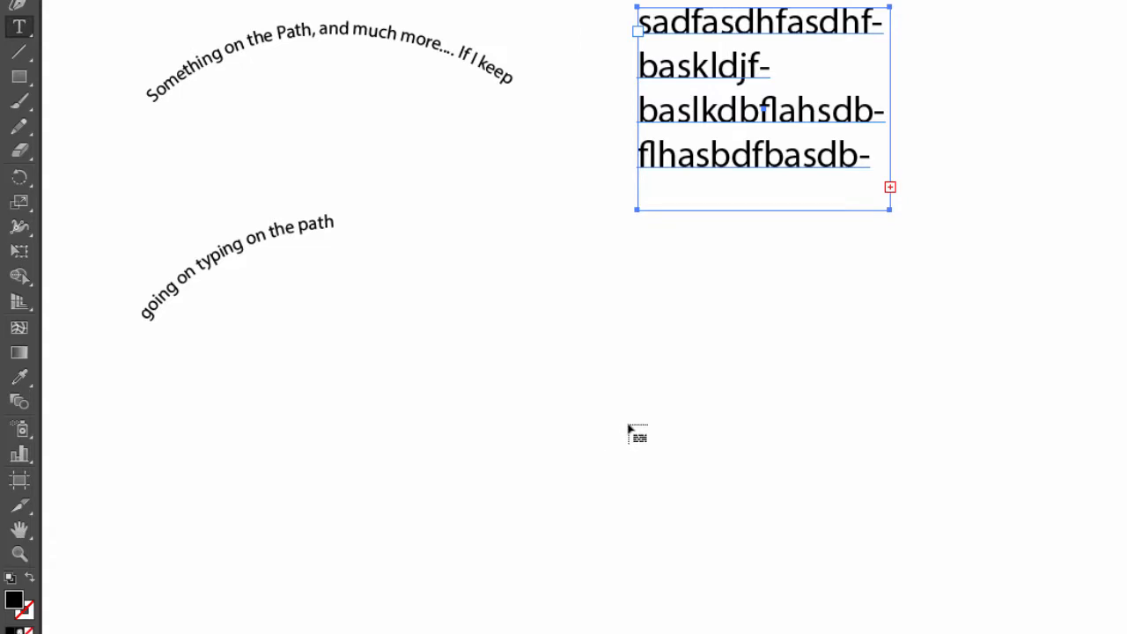
{"action": "left_click", "coordinate": [628, 428]}
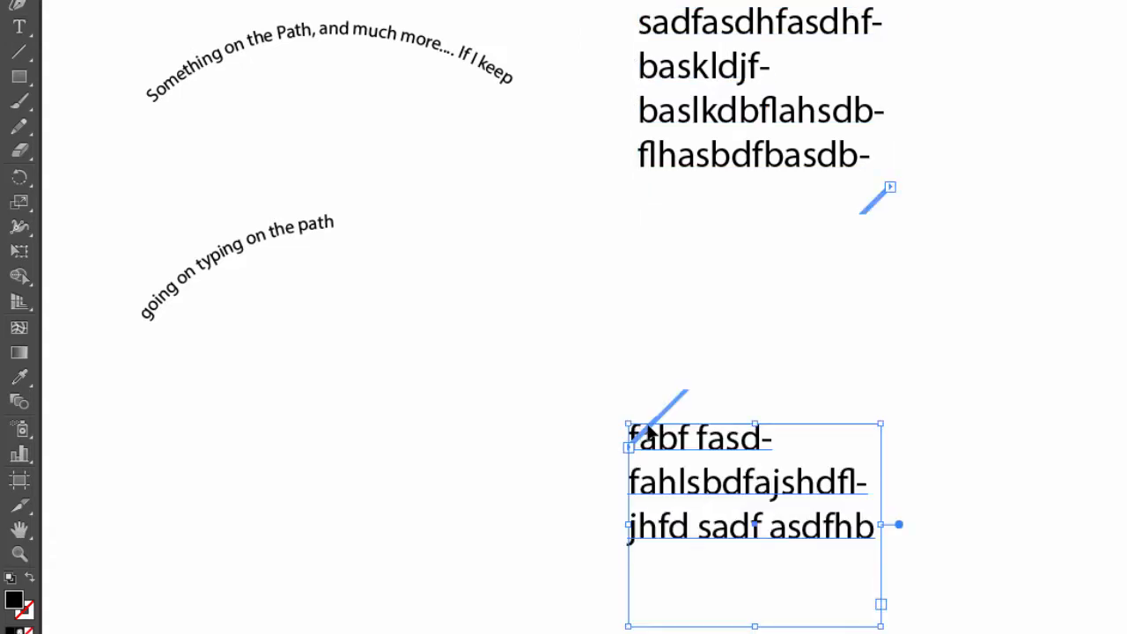
{"action": "left_click_drag", "start_coordinate": [660, 429], "coordinate": [668, 277]}
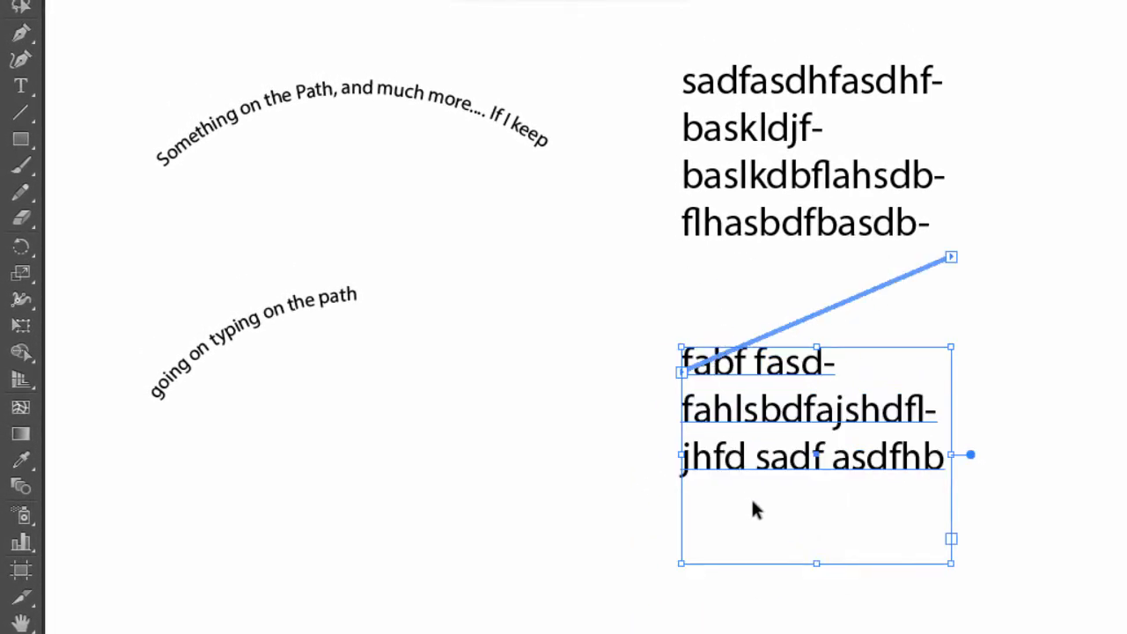
{"action": "left_click", "coordinate": [631, 540]}
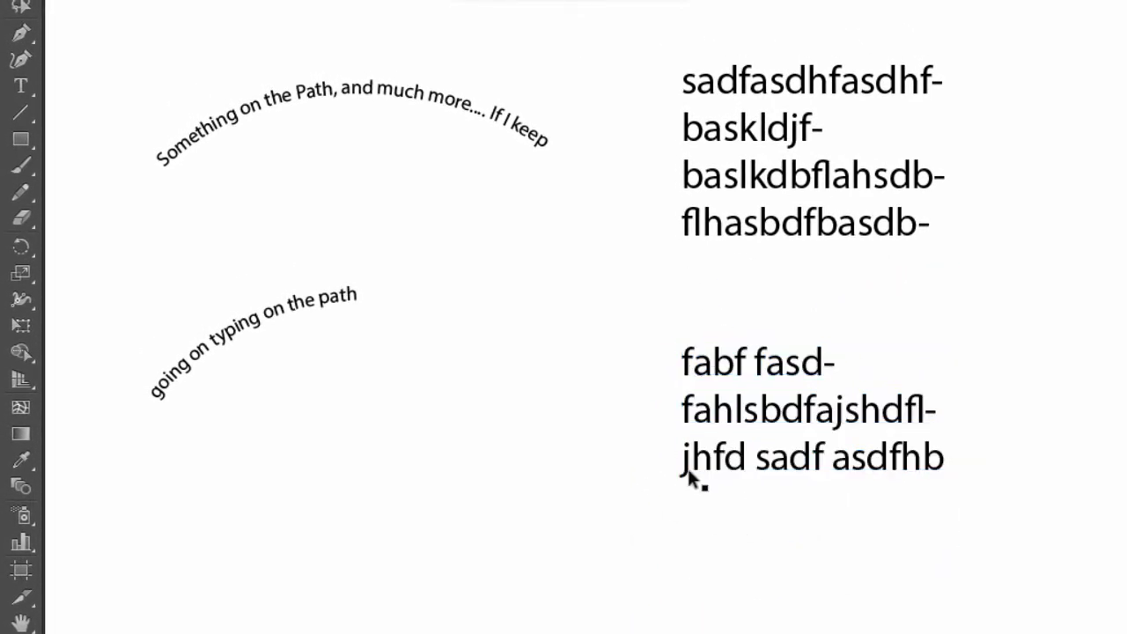
Delete both curved texts and both area type frames from the artboard.
{"action": "left_click_drag", "start_coordinate": [1012, 43], "coordinate": [112, 559]}
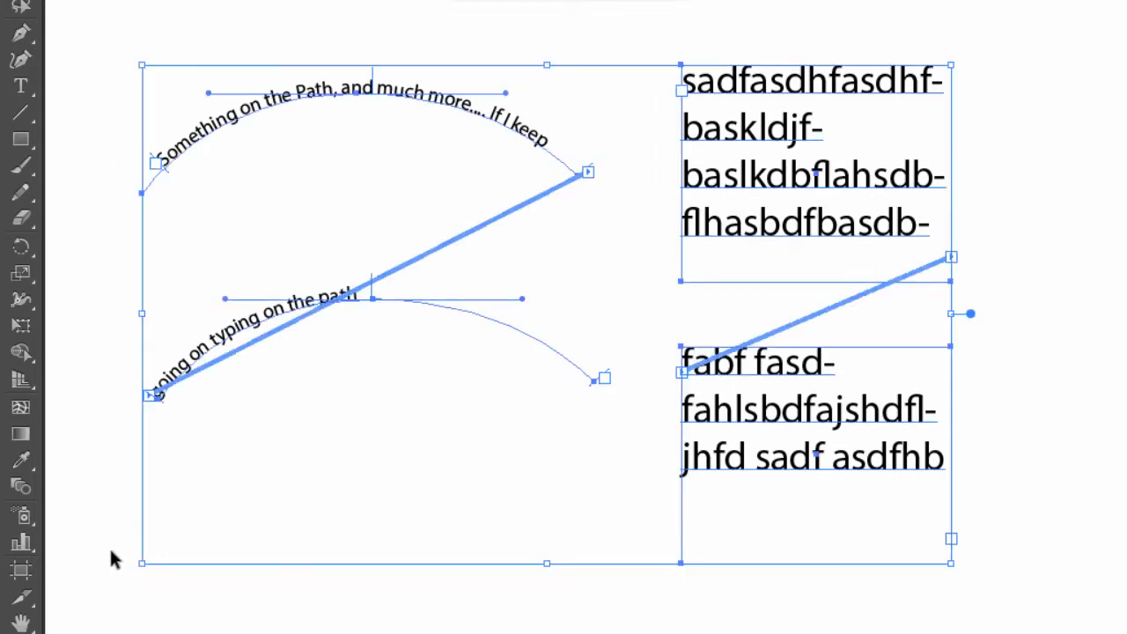
{"action": "key", "text": "Delete"}
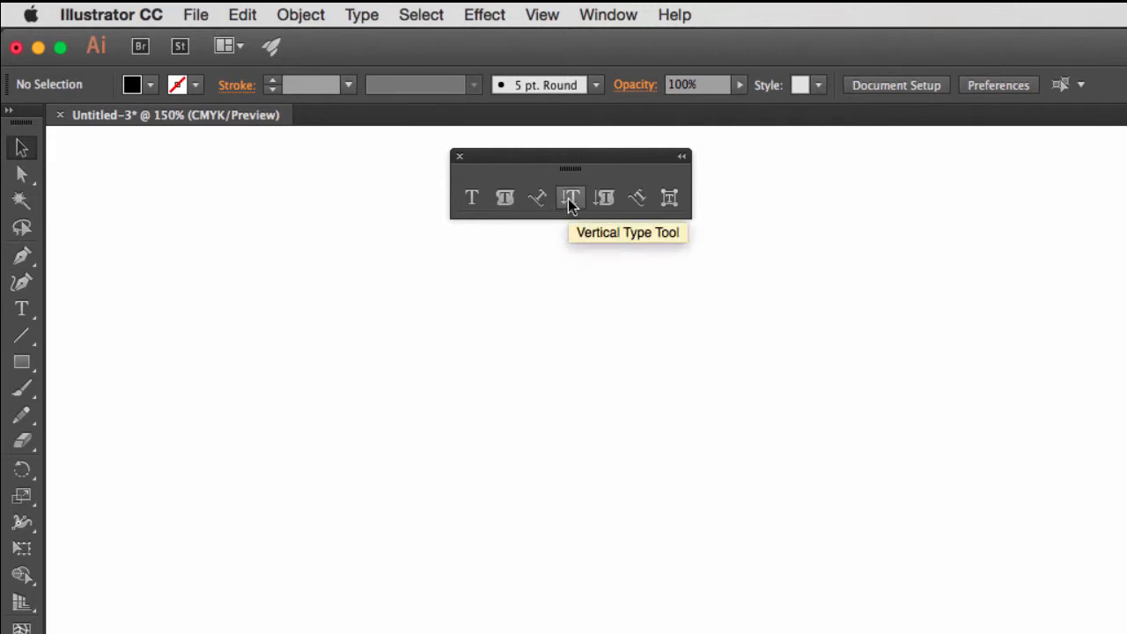
Create vertical point type reading "type,it type" in 24 pt Myriad Pro on the empty artboard.
{"action": "left_click", "coordinate": [570, 196]}
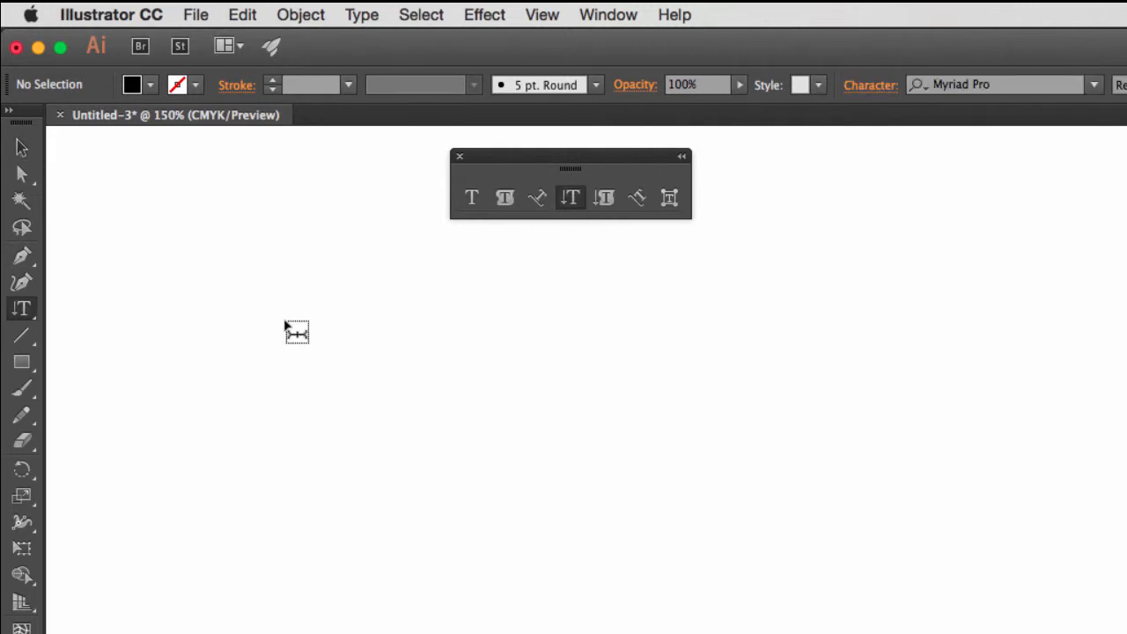
{"action": "left_click", "coordinate": [279, 294]}
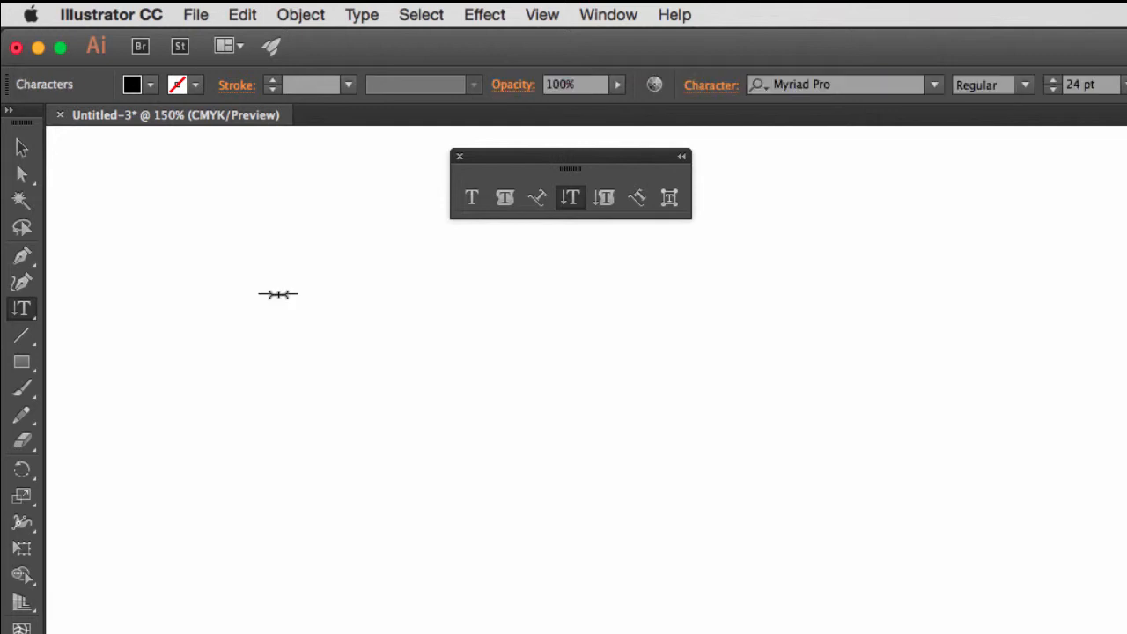
{"action": "type", "text": "type,ittyp"}
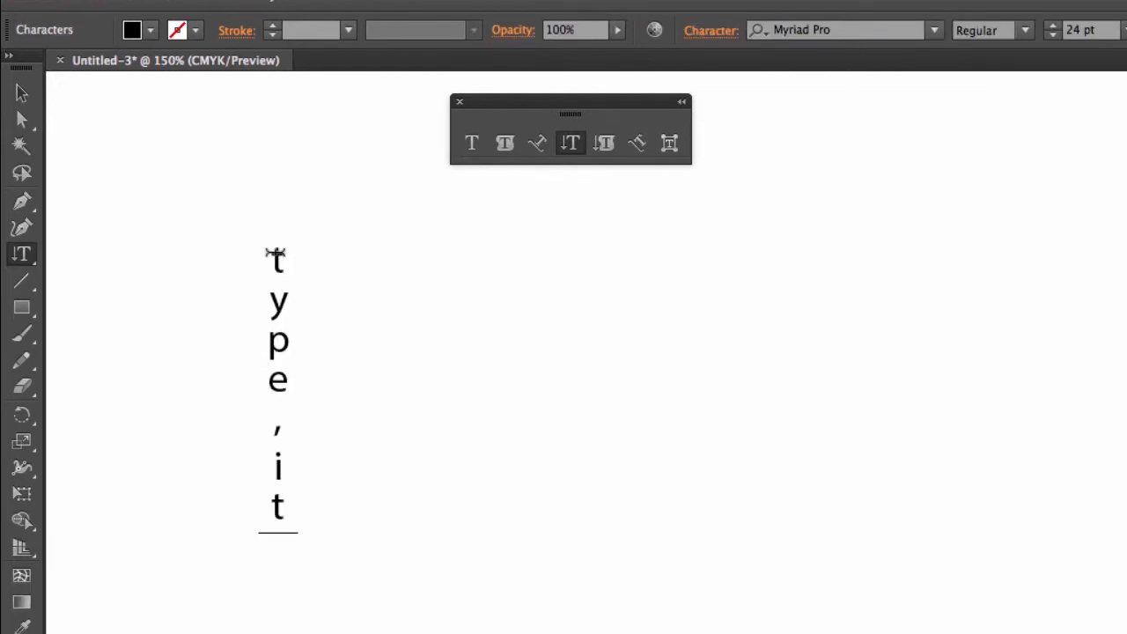
{"action": "type", "text": "e"}
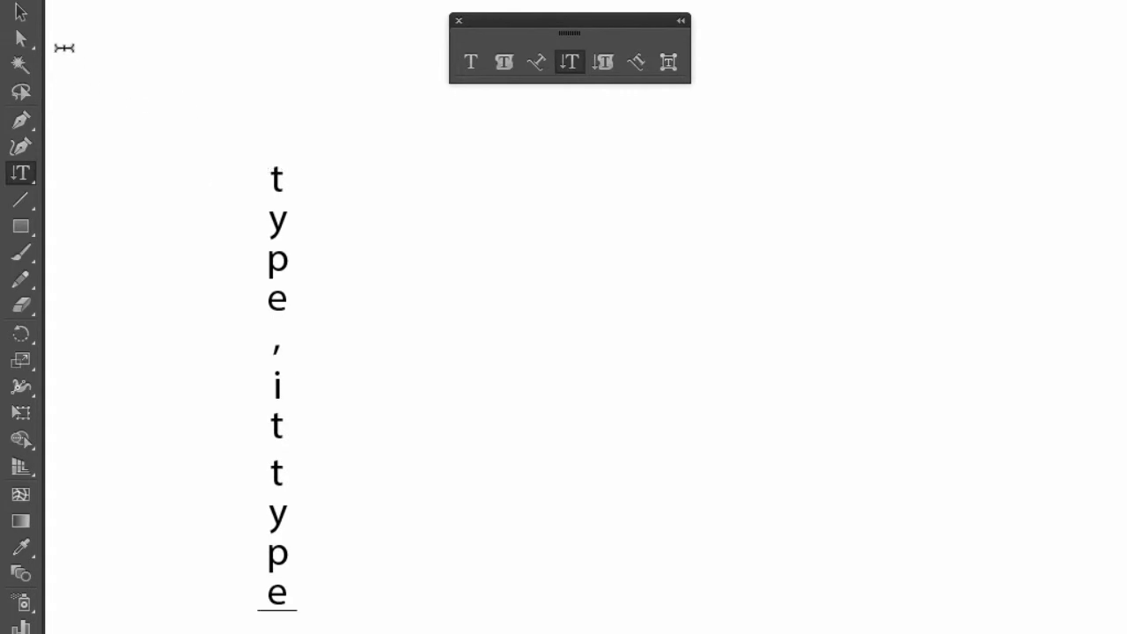
Select the vertical point type and delete it from the artboard.
{"action": "left_click", "coordinate": [21, 41]}
{"action": "left_click_drag", "start_coordinate": [161, 100], "coordinate": [309, 627]}
{"action": "key", "text": "Delete"}
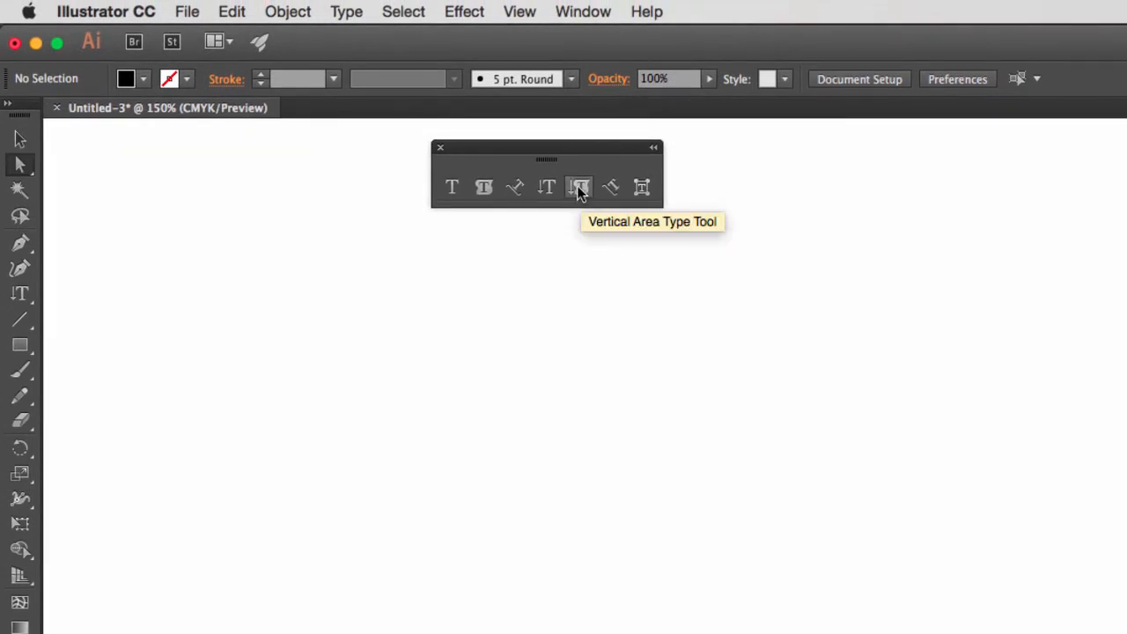
Draw a tall rectangle about 2.18 by 3.98 in on the artboard and remove its fill.
{"action": "left_click", "coordinate": [20, 345]}
{"action": "left_click_drag", "start_coordinate": [147, 178], "coordinate": [380, 619]}
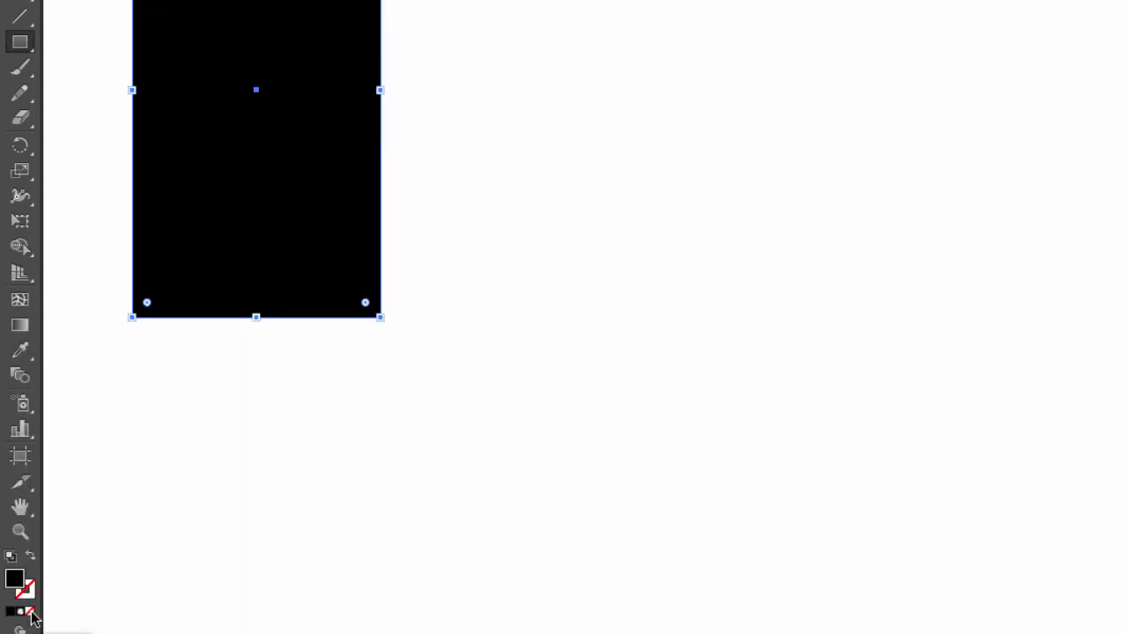
{"action": "left_click", "coordinate": [30, 614]}
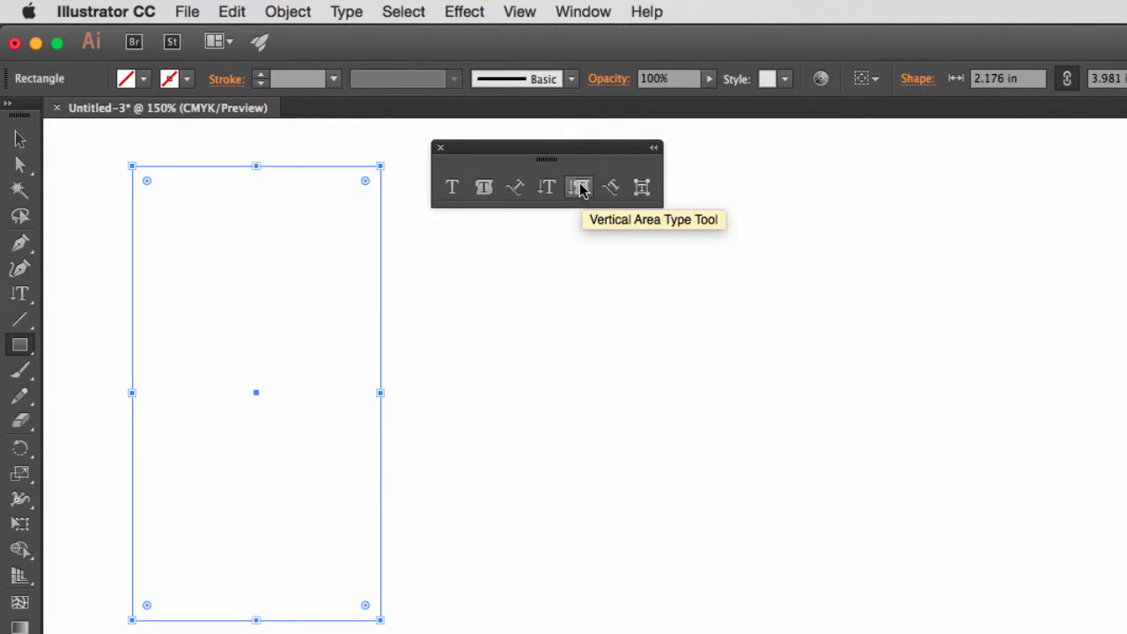
Turn the rectangle into a vertical area type frame and fill it with 24 pt filler text starting "fsakebfasld" until it overflows.
{"action": "left_click", "coordinate": [579, 188]}
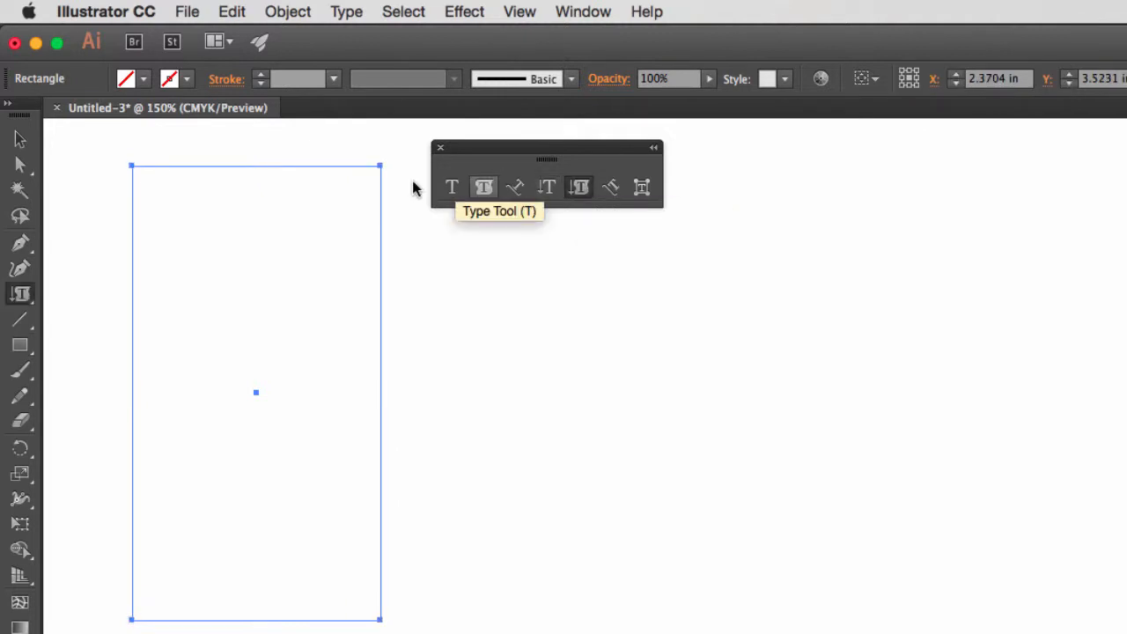
{"action": "left_click", "coordinate": [148, 169]}
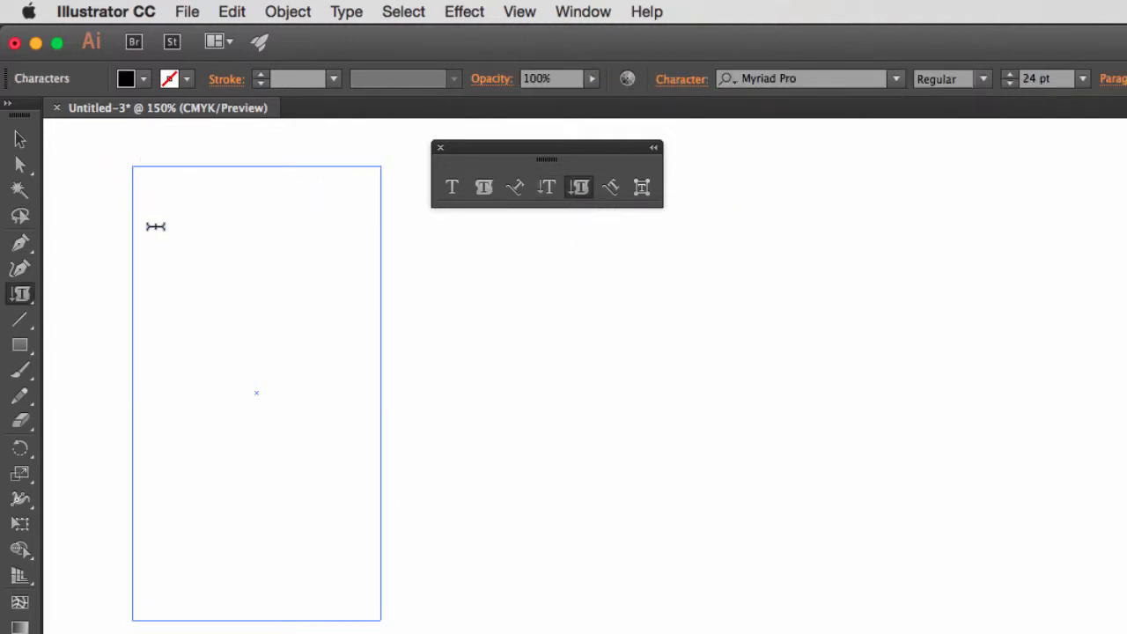
{"action": "type", "text": "fsakebfasld'"}
{"action": "key", "text": "Return"}
{"action": "type", "text": "kjfbasldkj'"}
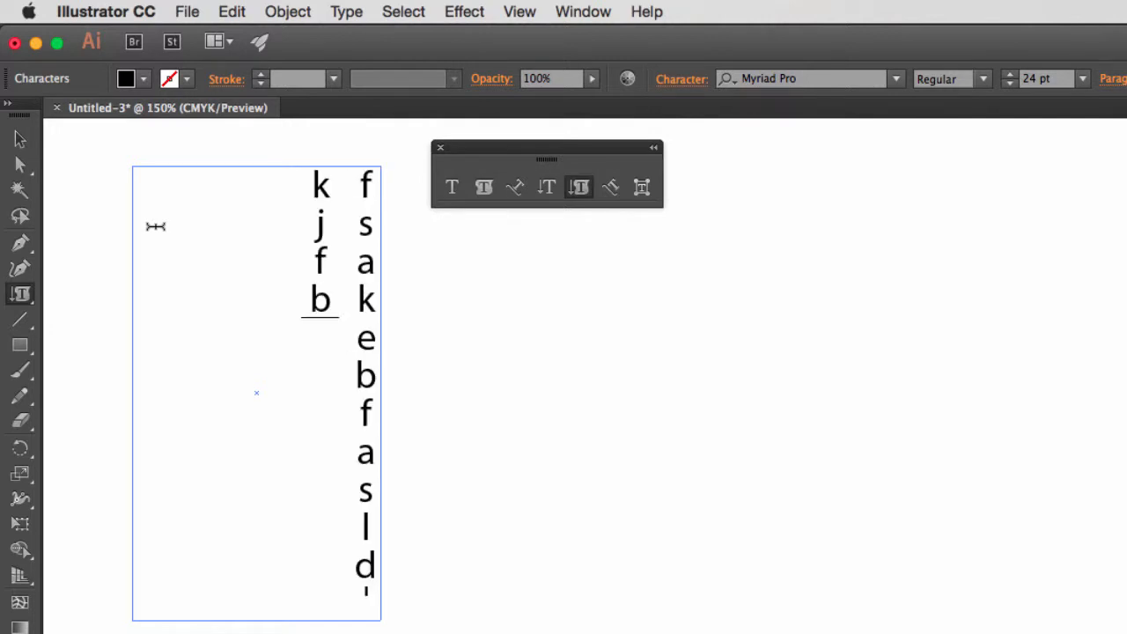
{"action": "key", "text": "Return"}
{"action": "type", "text": "faskldj'"}
{"action": "key", "text": "Return"}
{"action": "type", "text": "faslkdb falksdfbasd"}
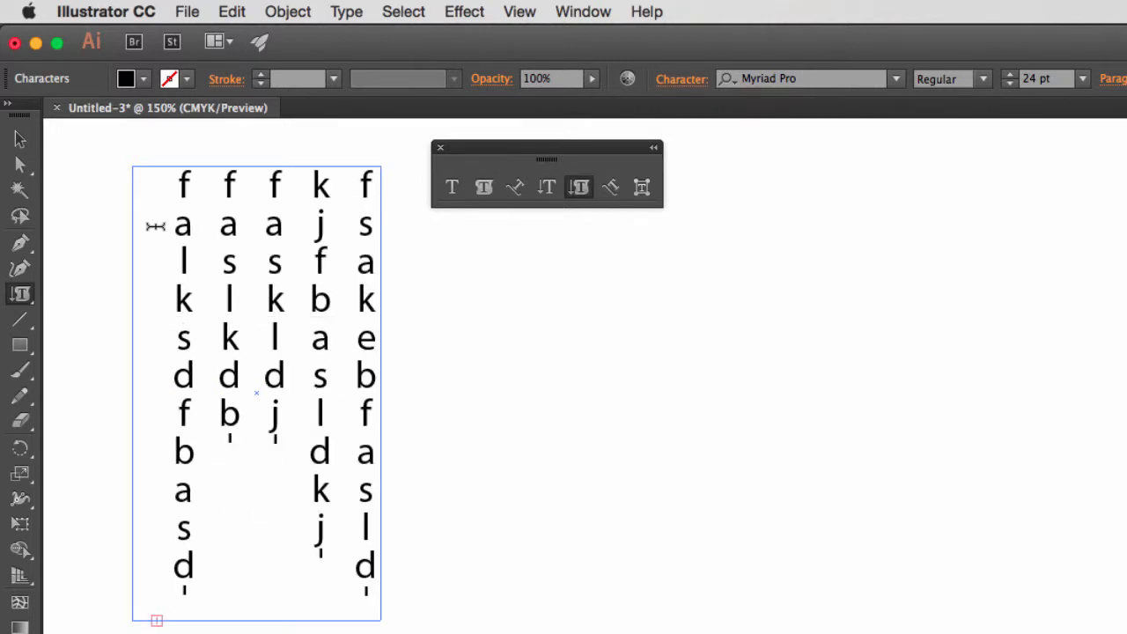
{"action": "key", "text": "Escape"}
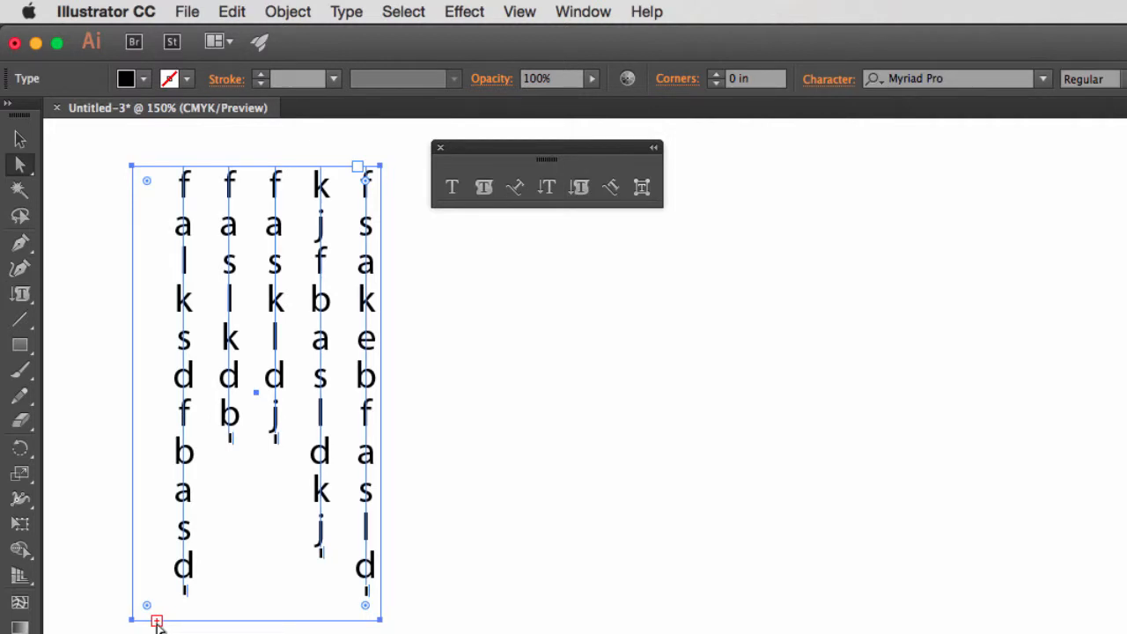
Thread the overflowing vertical text into a second frame and move that frame clear of the first, to its right.
{"action": "key", "text": "t"}
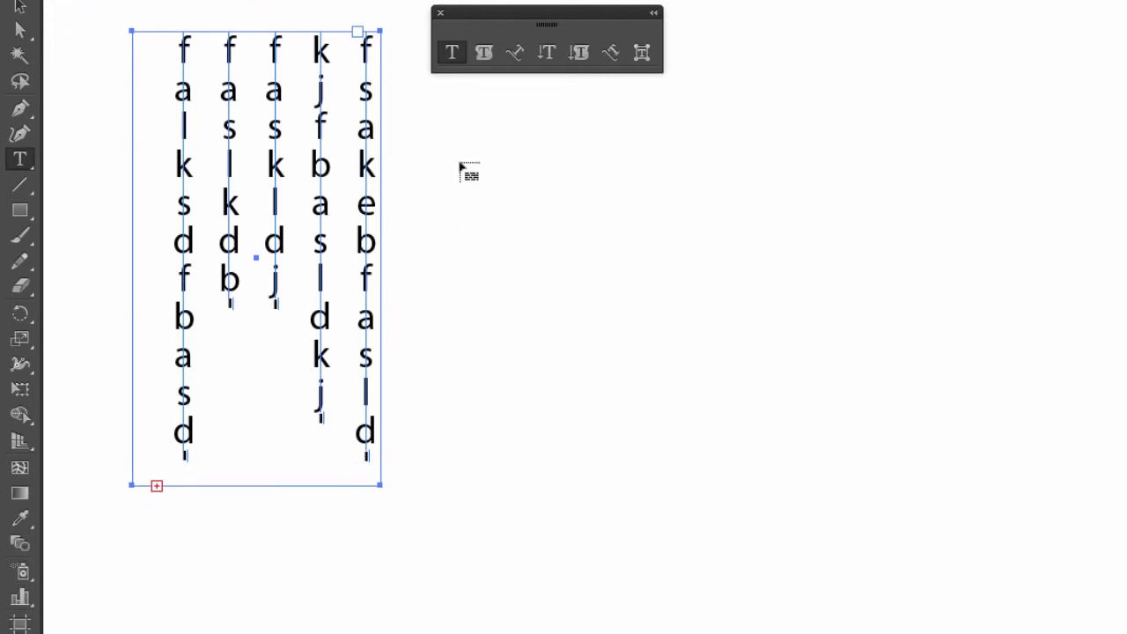
{"action": "left_click", "coordinate": [460, 164]}
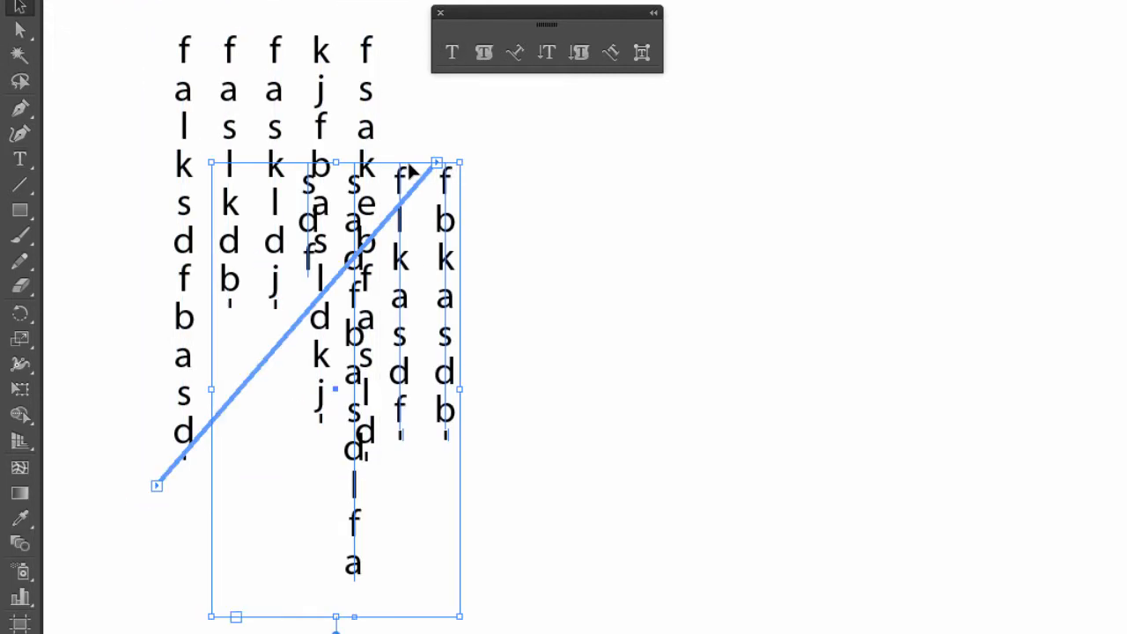
{"action": "left_click_drag", "start_coordinate": [410, 167], "coordinate": [653, 145]}
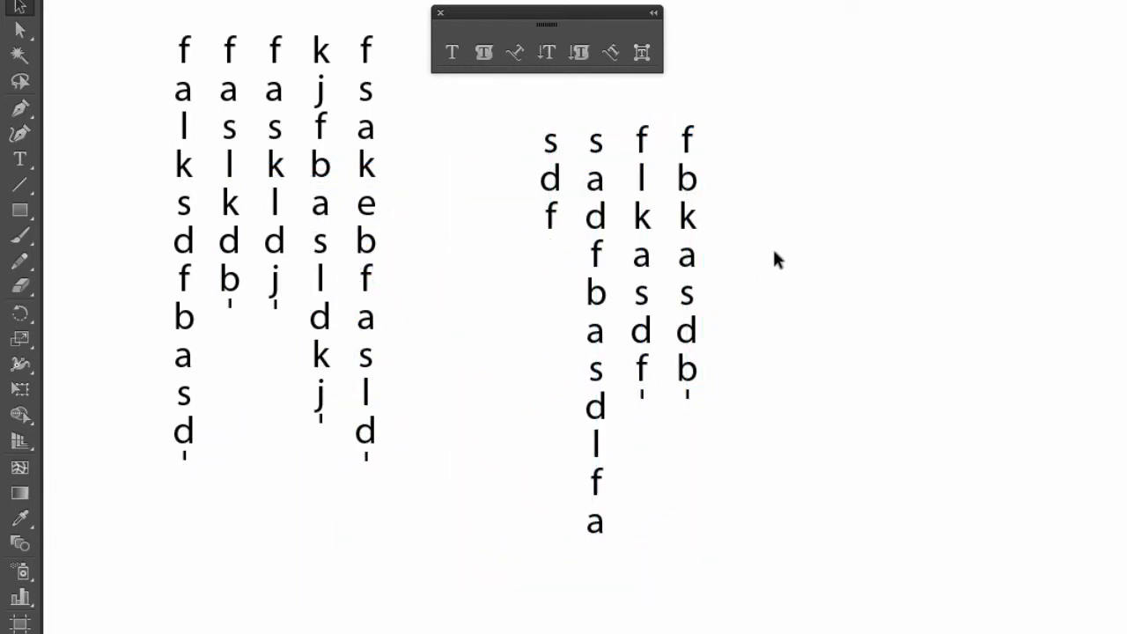
Delete both threaded vertical type frames from the artboard.
{"action": "left_click_drag", "start_coordinate": [775, 256], "coordinate": [222, 453]}
{"action": "key", "text": "Delete"}
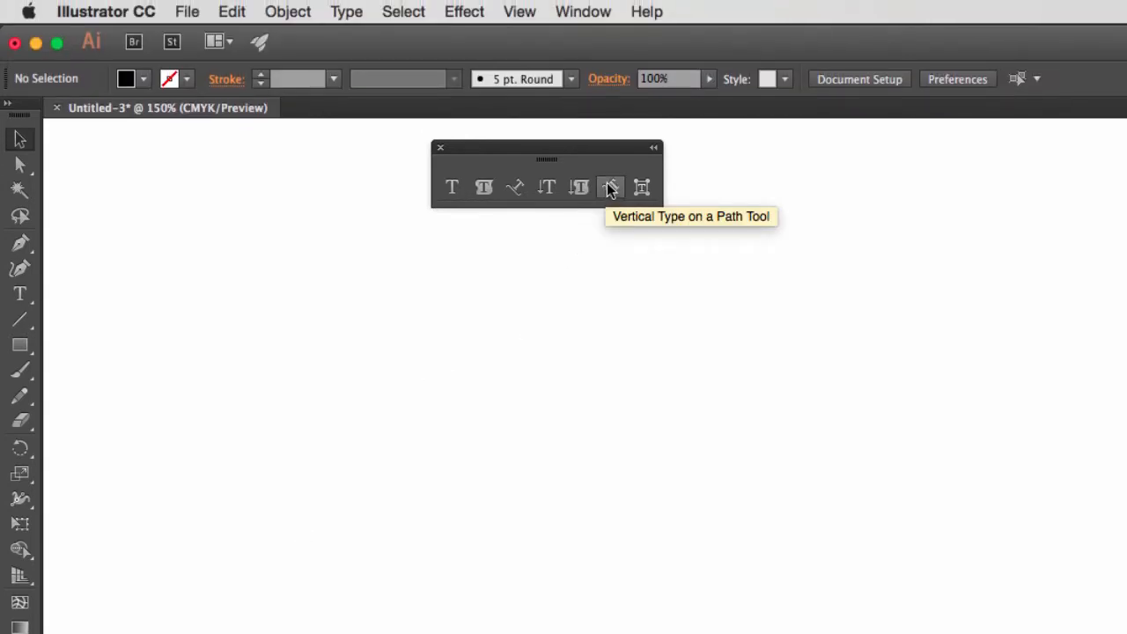
Draw an open S-shaped path with four anchor points using the Pen tool and remove its fill.
{"action": "left_click", "coordinate": [611, 187]}
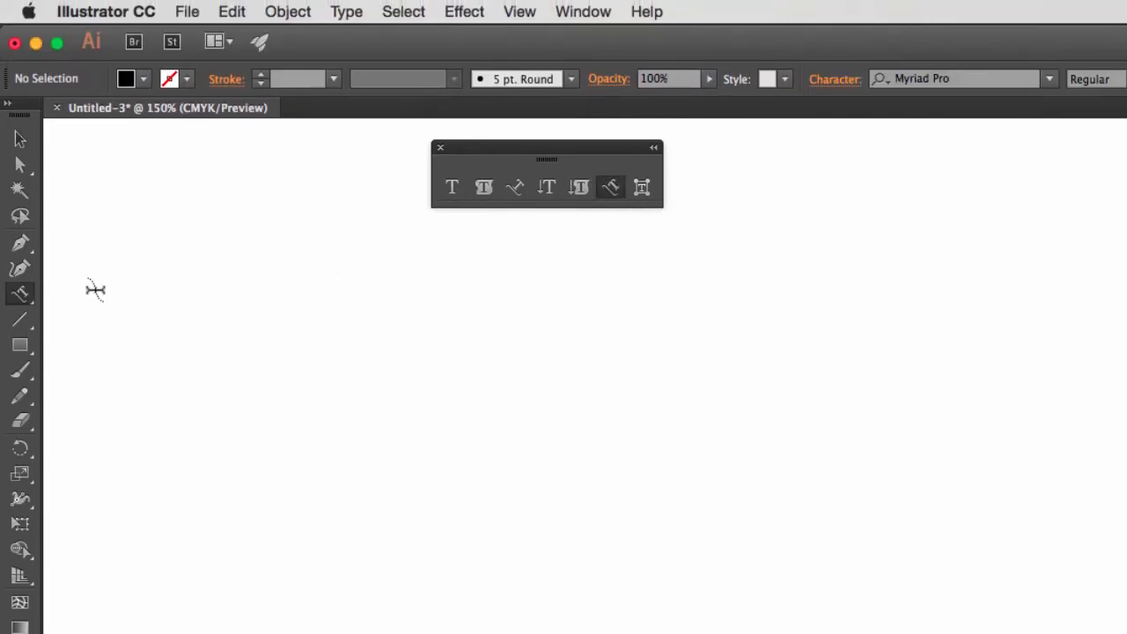
{"action": "left_click", "coordinate": [21, 243]}
{"action": "left_click", "coordinate": [175, 183]}
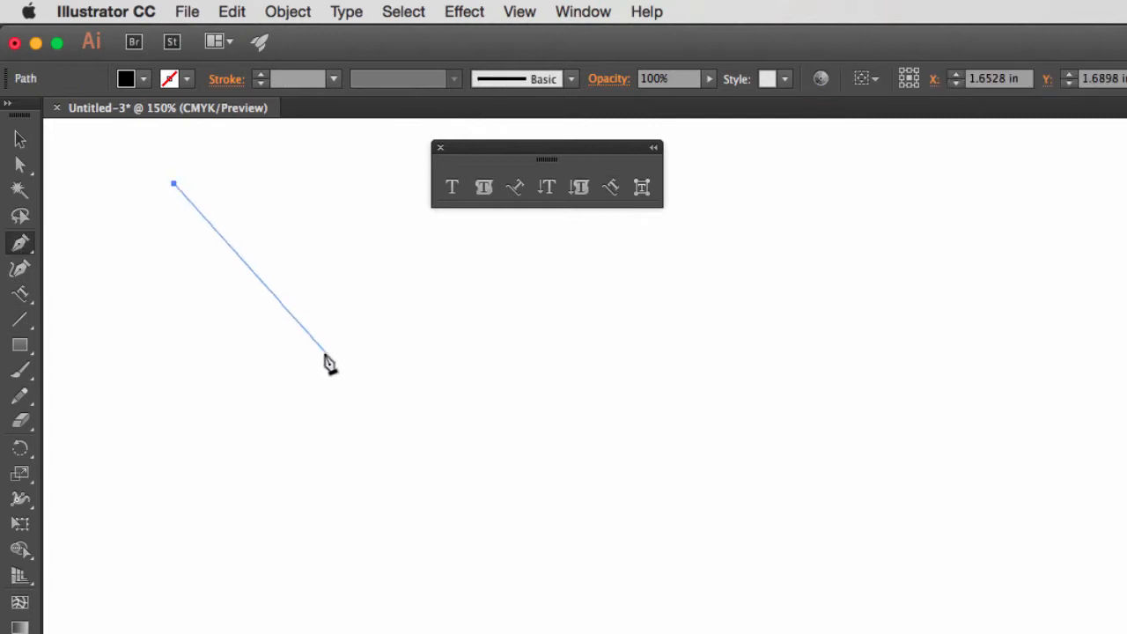
{"action": "left_click_drag", "start_coordinate": [344, 340], "coordinate": [354, 484]}
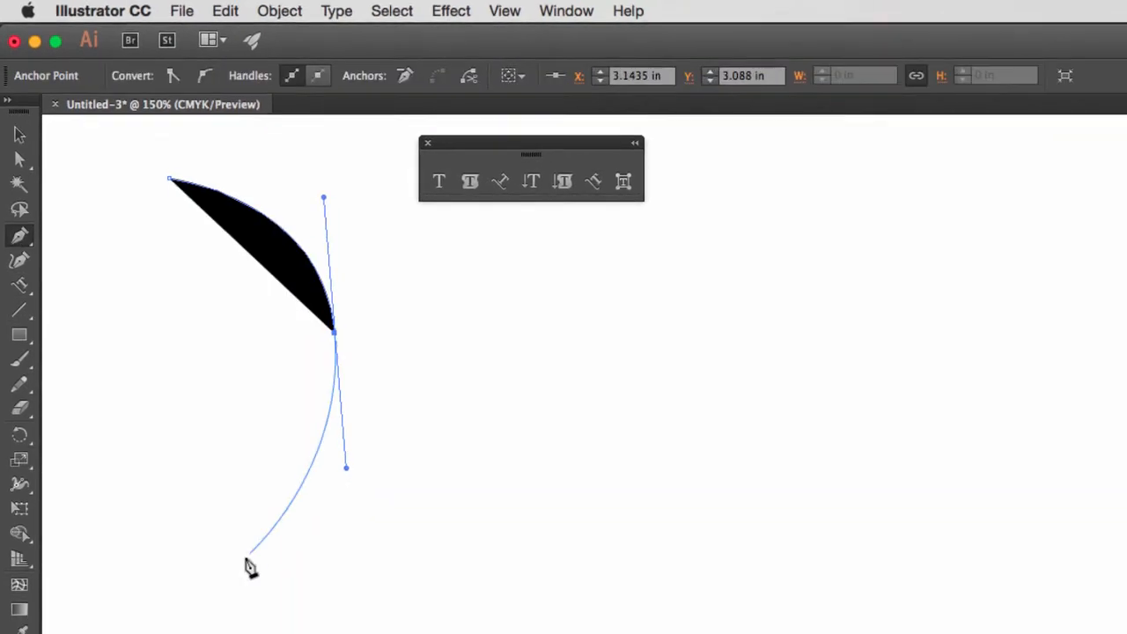
{"action": "left_click_drag", "start_coordinate": [250, 585], "coordinate": [272, 610]}
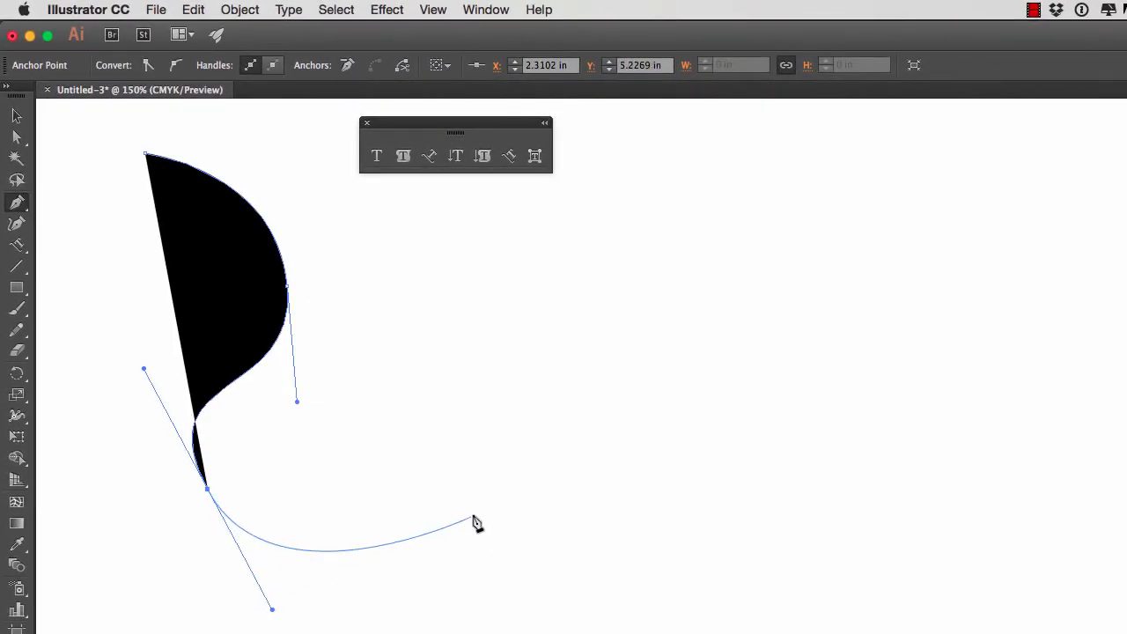
{"action": "left_click_drag", "start_coordinate": [460, 484], "coordinate": [432, 548]}
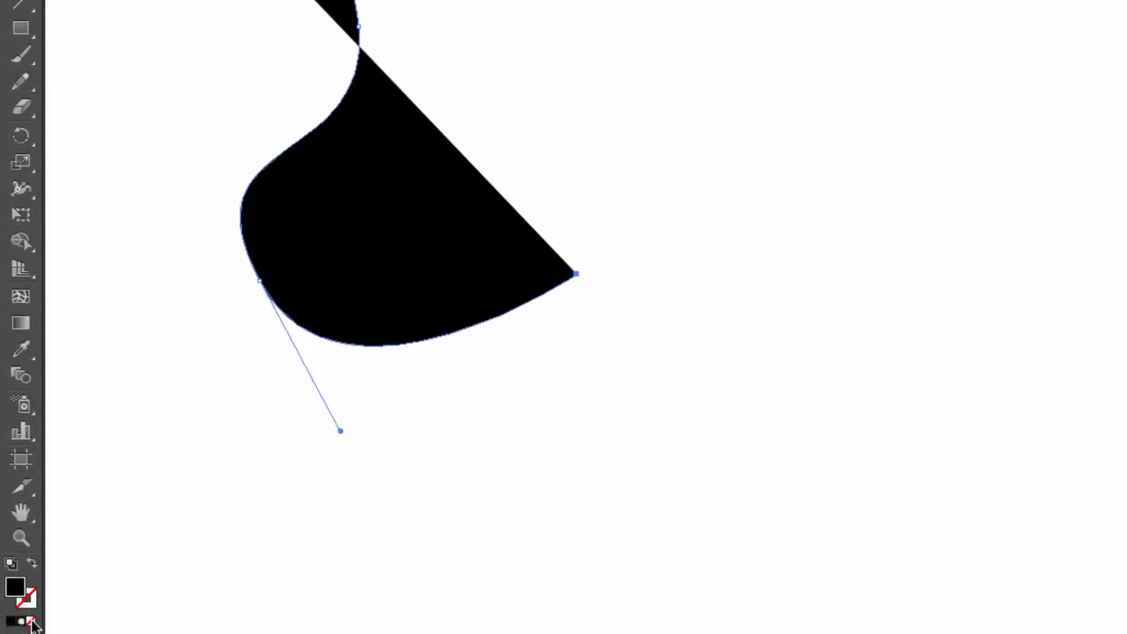
{"action": "left_click", "coordinate": [32, 623]}
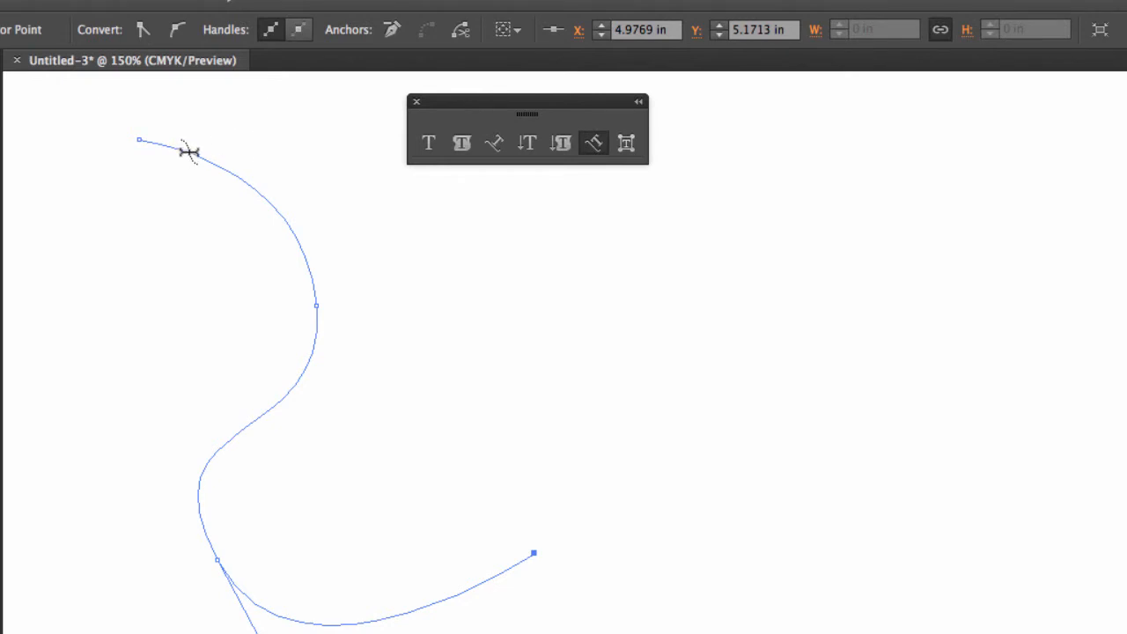
Add 24 pt vertical type along the curved path, starting near its upper end, with filler text containing "kasjdbf" and "khbdsf".
{"action": "left_click", "coordinate": [181, 151]}
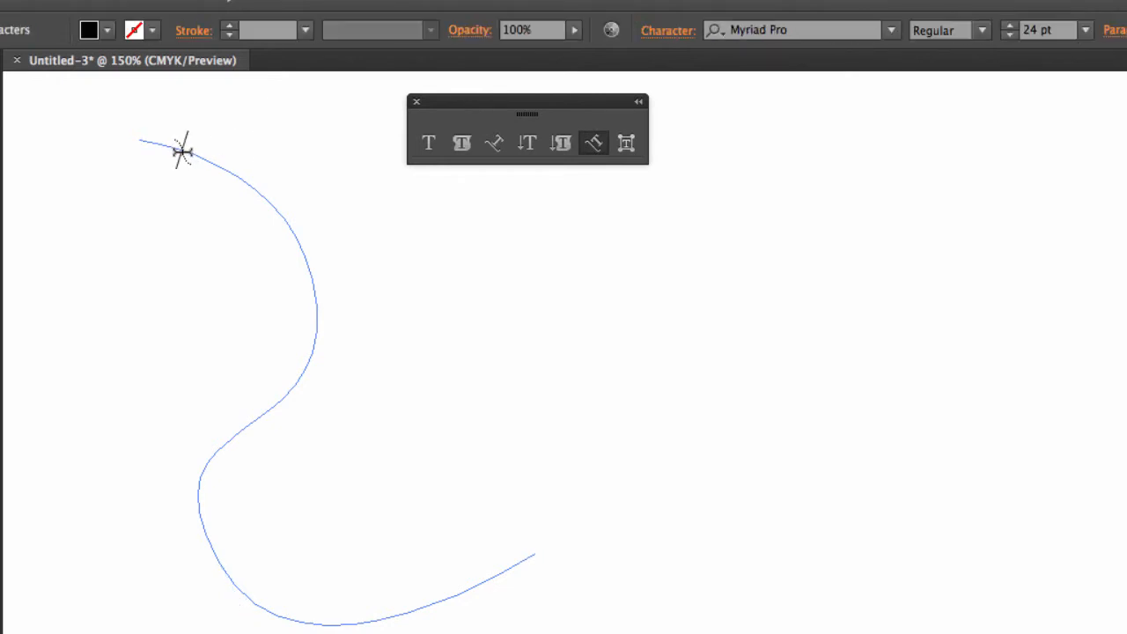
{"action": "type", "text": "-kasjdbf-khbdsf"}
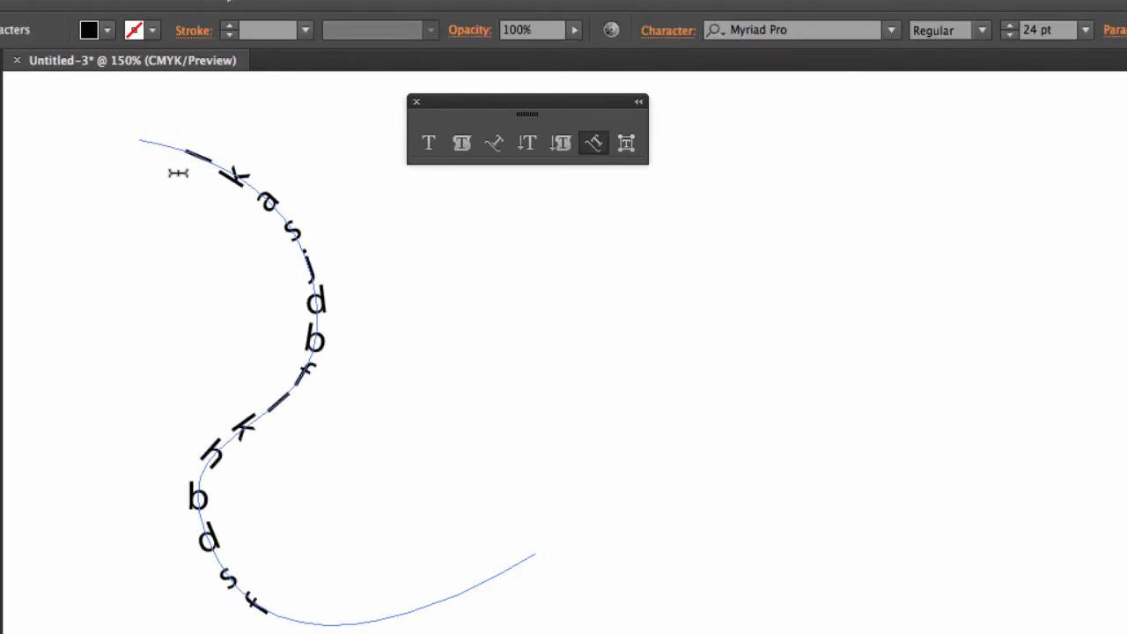
{"action": "type", "text": "lkhbdsf"}
{"action": "key", "text": "Escape"}
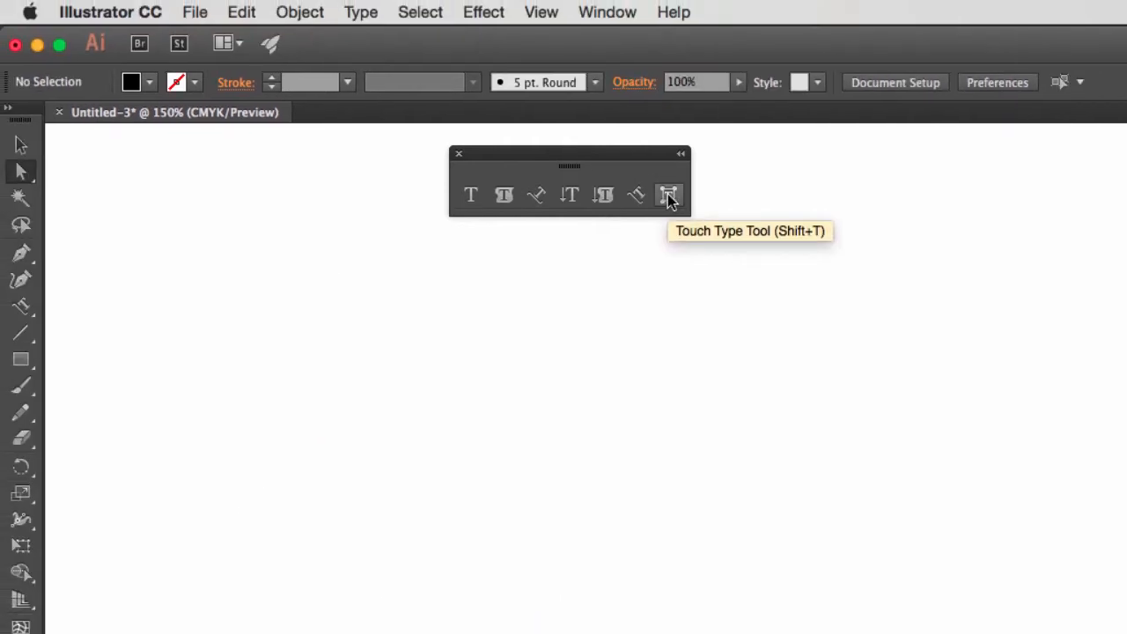
Create horizontal point type reading "Some Text" at 24 pt on the empty artboard.
{"action": "left_click", "coordinate": [669, 196]}
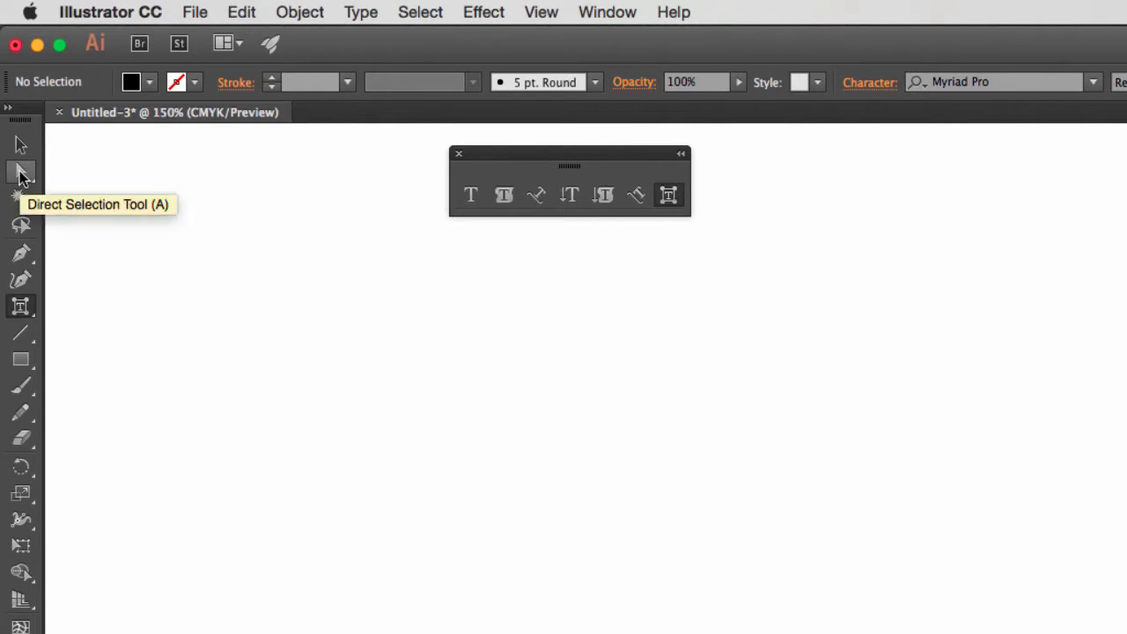
{"action": "left_click", "coordinate": [20, 173]}
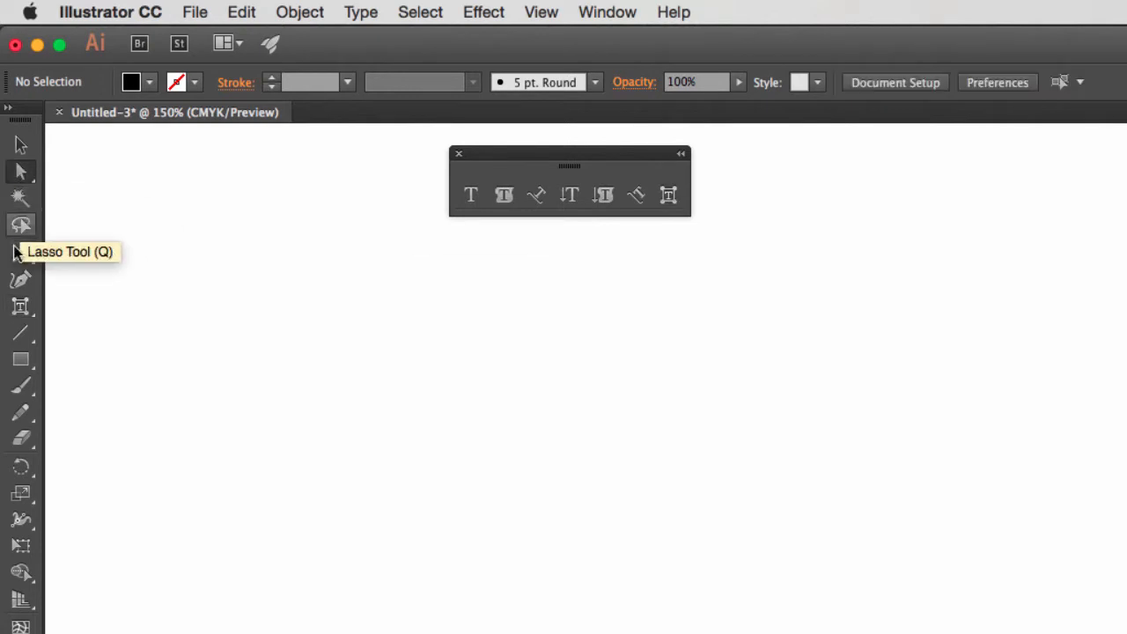
{"action": "left_click", "coordinate": [470, 194]}
{"action": "left_click", "coordinate": [256, 372]}
{"action": "type", "text": "Some Text"}
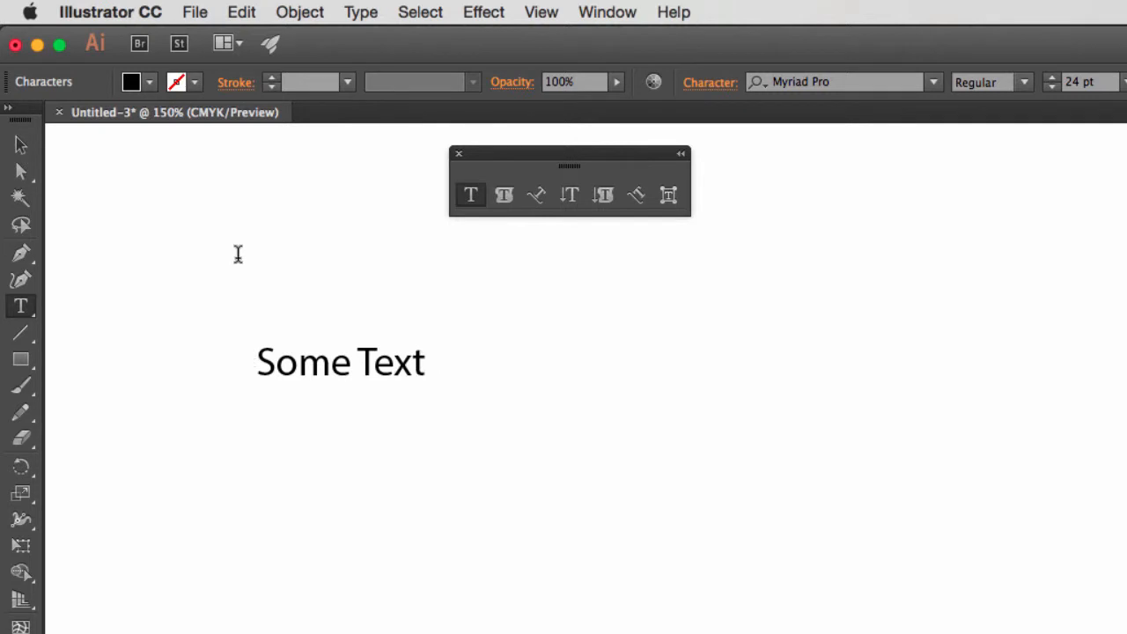
Stretch only the letter T in "Some Text" much taller and wider with the Touch Type tool.
{"action": "left_click", "coordinate": [21, 173]}
{"action": "left_click_drag", "start_coordinate": [160, 299], "coordinate": [506, 462]}
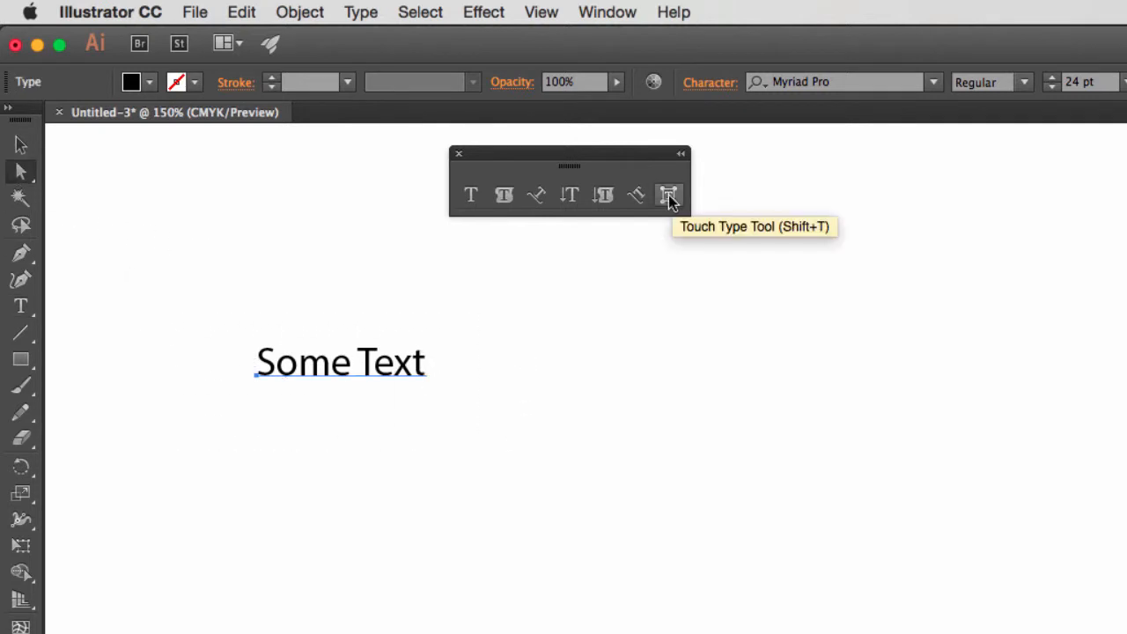
{"action": "left_click", "coordinate": [668, 197]}
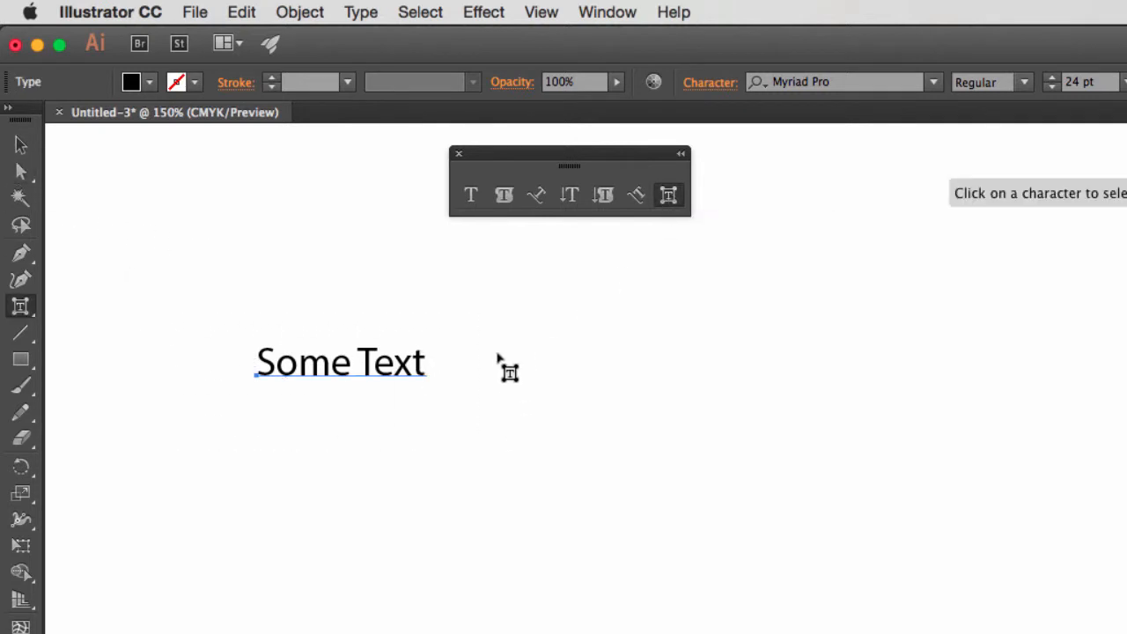
{"action": "left_click", "coordinate": [375, 356]}
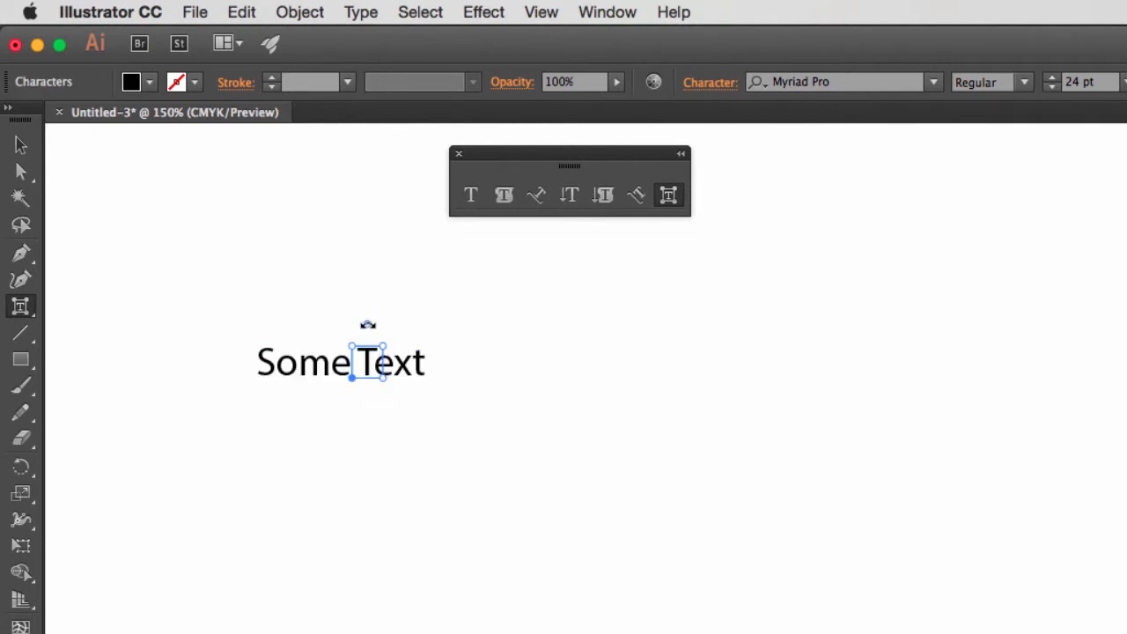
{"action": "left_click_drag", "start_coordinate": [352, 346], "coordinate": [312, 282]}
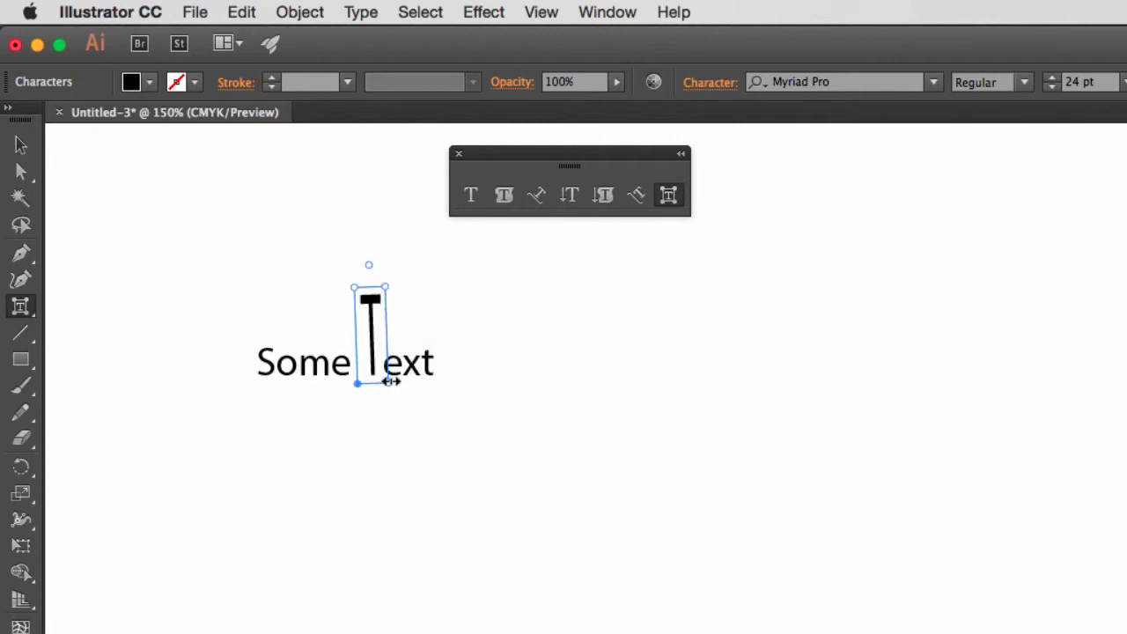
{"action": "left_click_drag", "start_coordinate": [390, 380], "coordinate": [449, 381]}
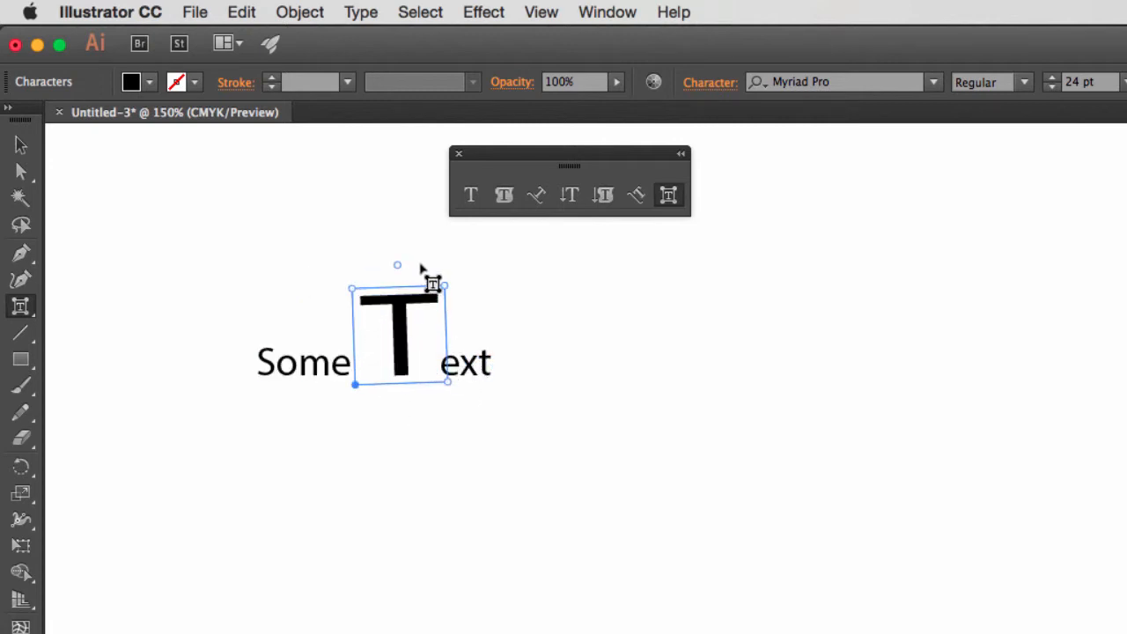
Rotate only the letter T in "Some Text" slightly clockwise with the Touch Type tool.
{"action": "left_click", "coordinate": [440, 264]}
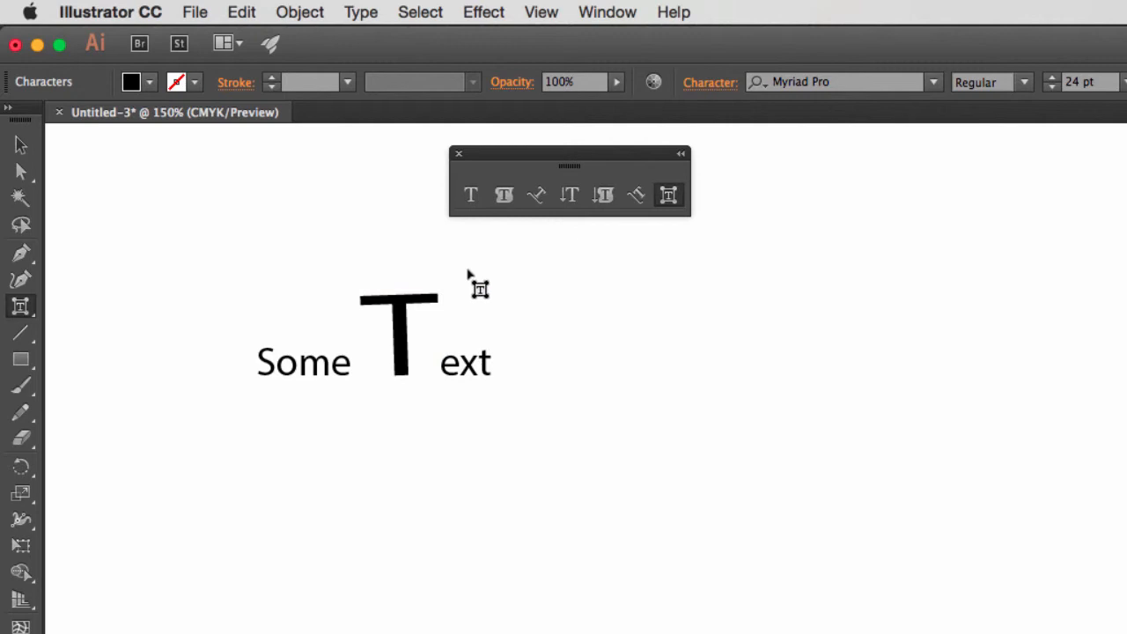
{"action": "left_click", "coordinate": [405, 313]}
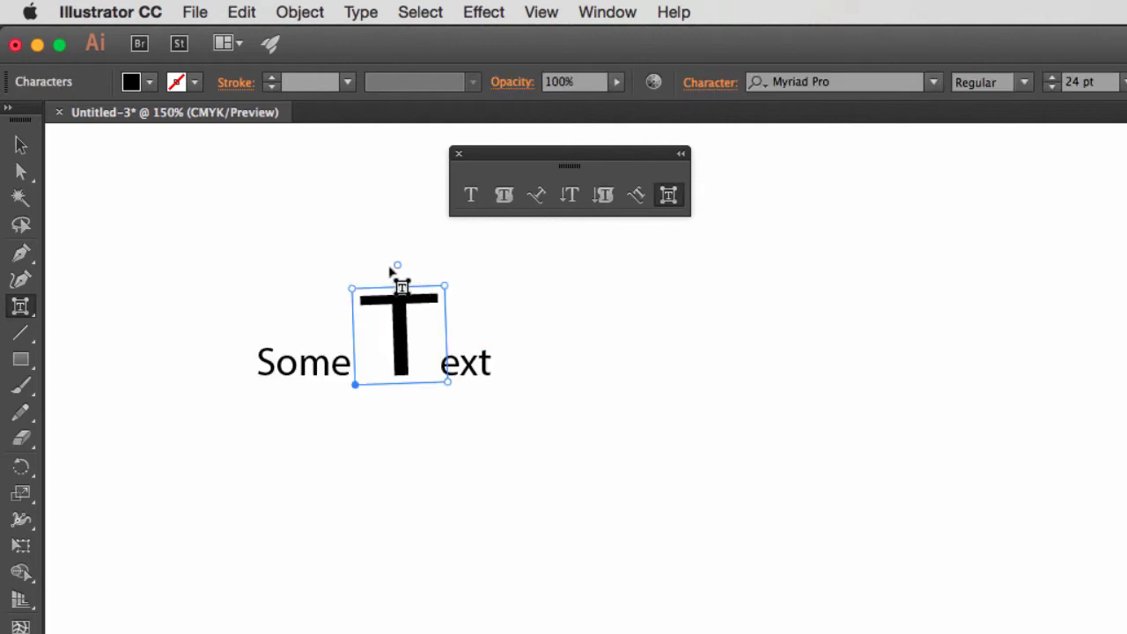
{"action": "mouse_move", "coordinate": [397, 262]}
{"action": "left_mouse_down"}
{"action": "mouse_move", "coordinate": [345, 290]}
{"action": "mouse_move", "coordinate": [422, 286]}
{"action": "mouse_move", "coordinate": [404, 278]}
{"action": "left_mouse_up"}
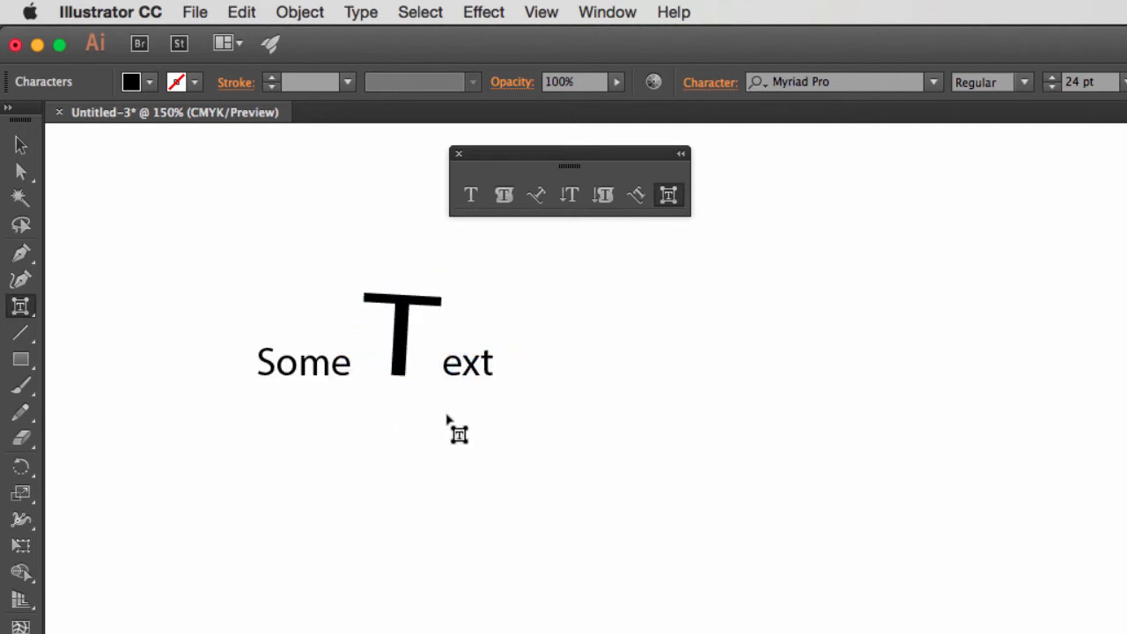
Select the whole "Some Text" object with the Direct Selection tool and delete it from the artboard.
{"action": "left_click", "coordinate": [19, 171]}
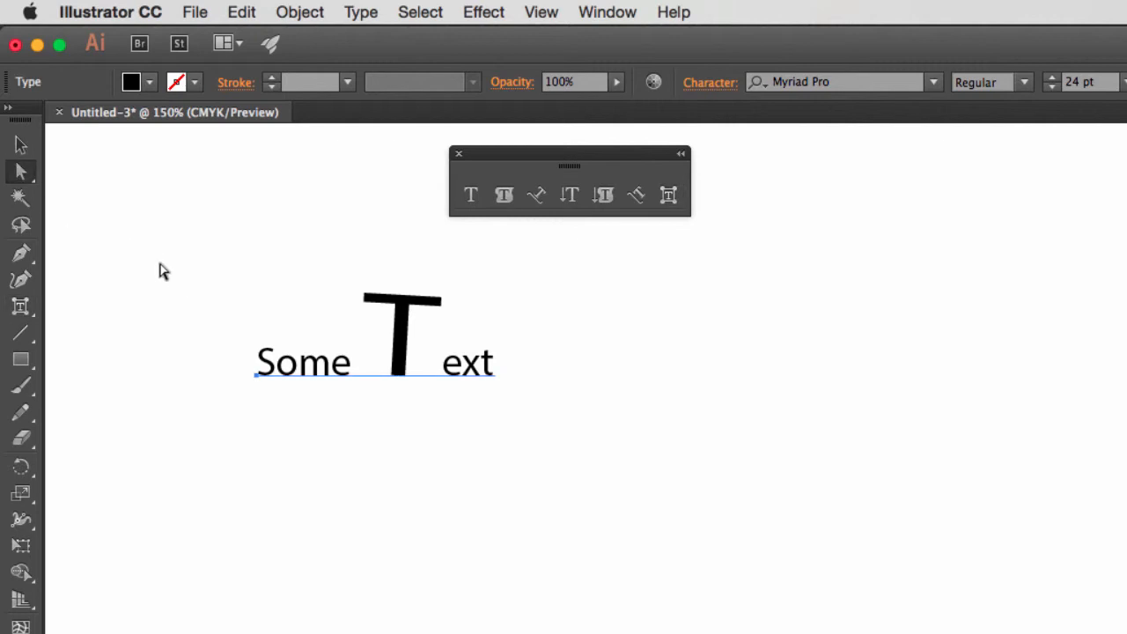
{"action": "left_click_drag", "start_coordinate": [163, 268], "coordinate": [556, 458]}
{"action": "key", "text": "Delete"}
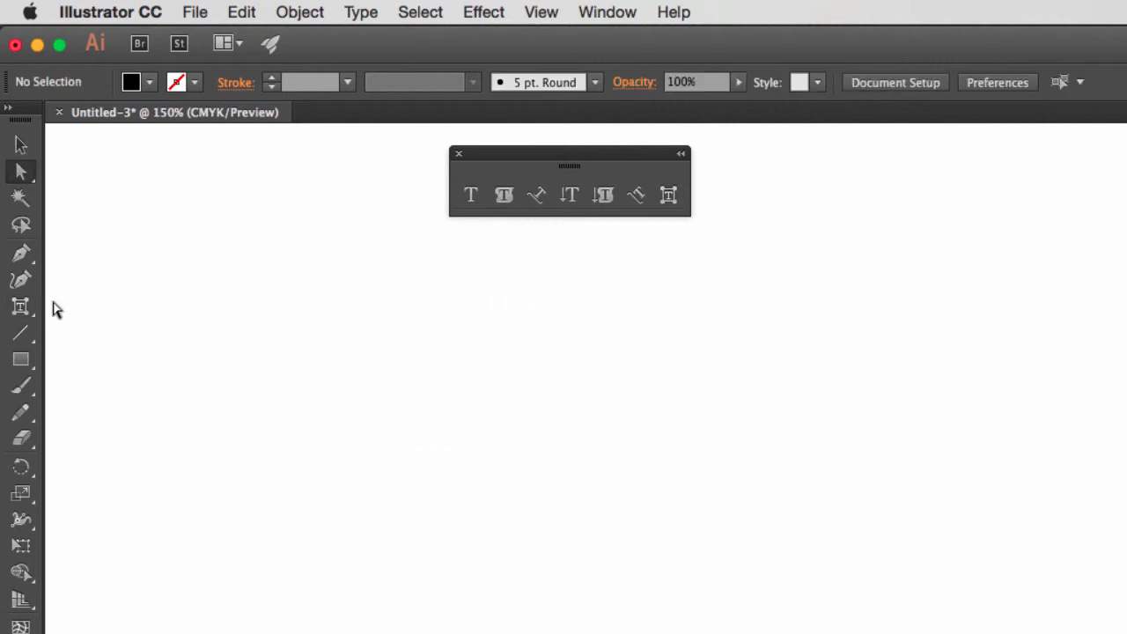
Create horizontal point type reading "IMPACT" on the empty artboard at 24 pt in Myriad Pro Regular and select it as an object.
{"action": "left_click", "coordinate": [470, 194]}
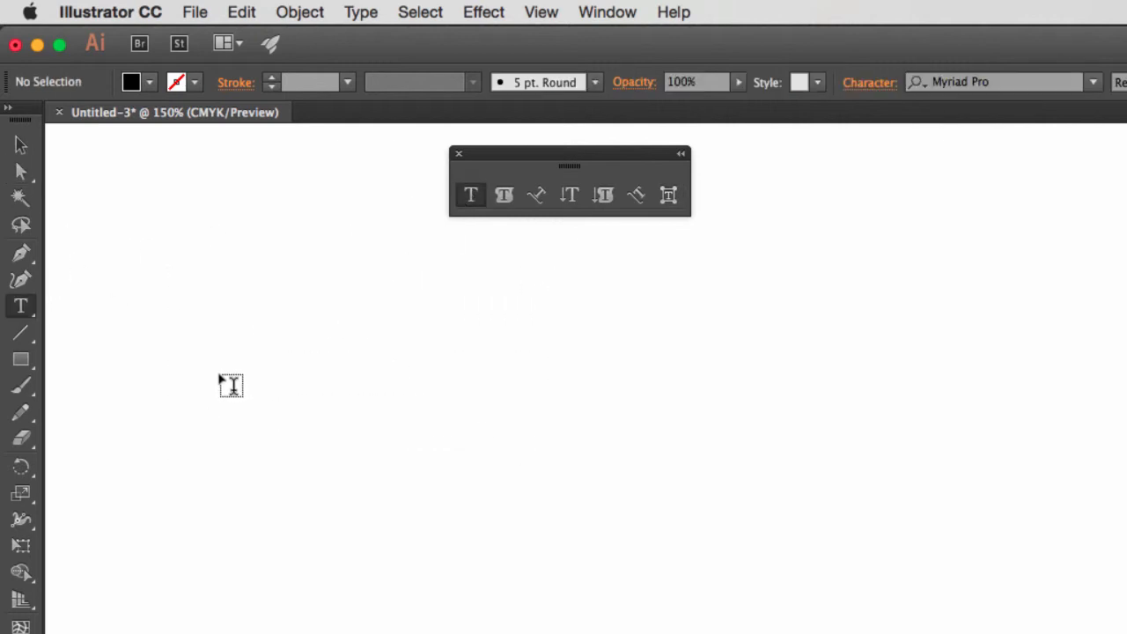
{"action": "left_click", "coordinate": [224, 373]}
{"action": "type", "text": "IMPACT"}
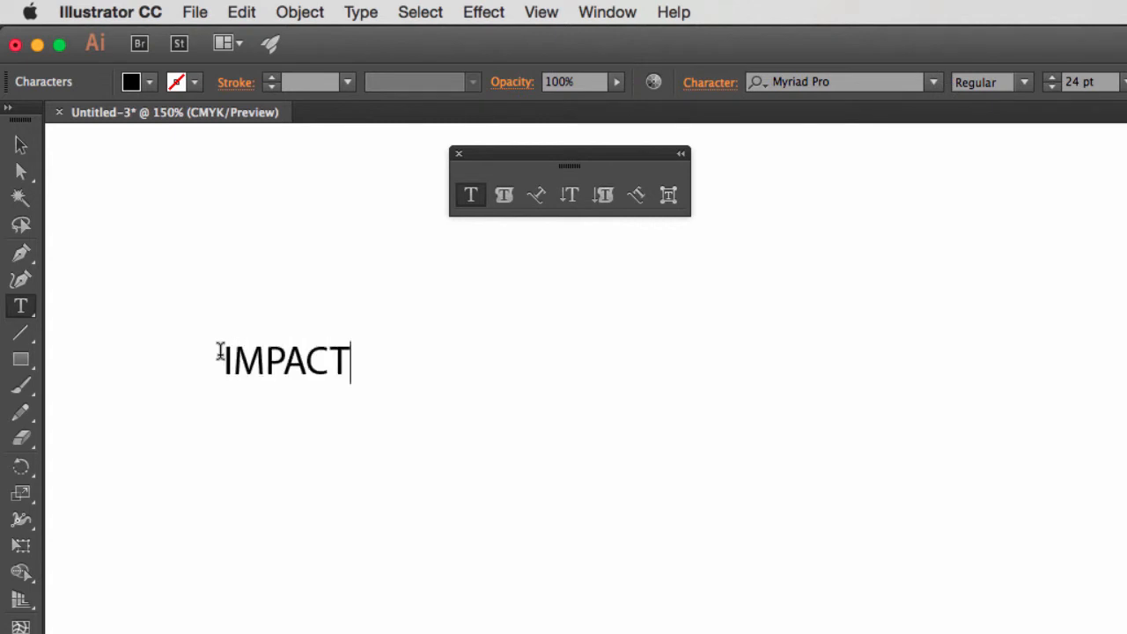
{"action": "left_click", "coordinate": [21, 172]}
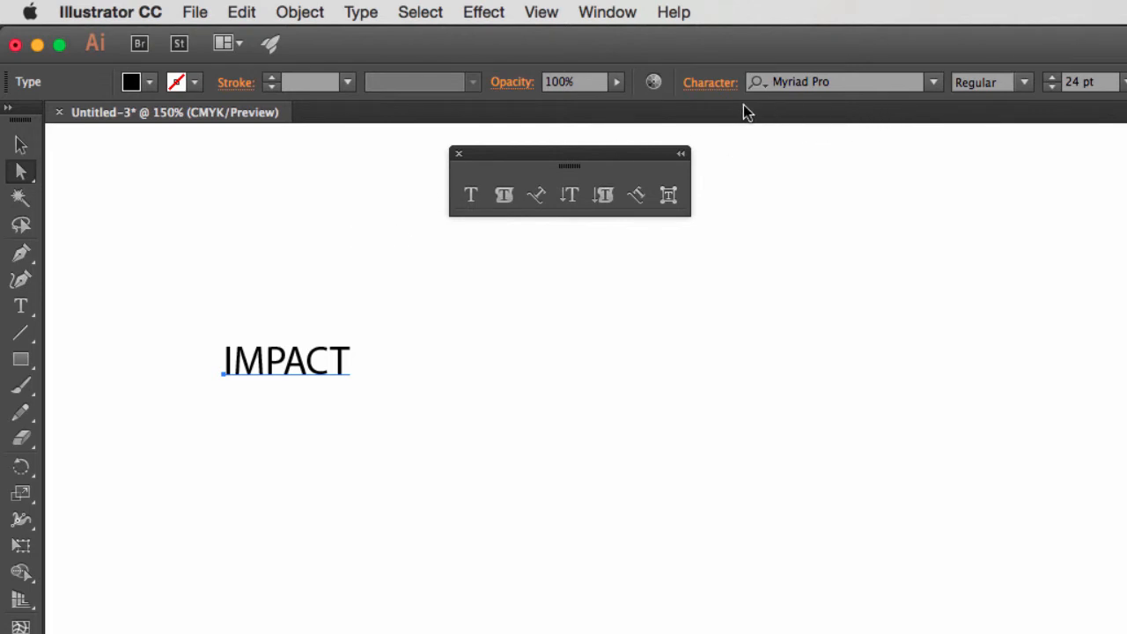
Search the font list for "impact" and apply the Impact font to the IMPACT text.
{"action": "left_click", "coordinate": [932, 82]}
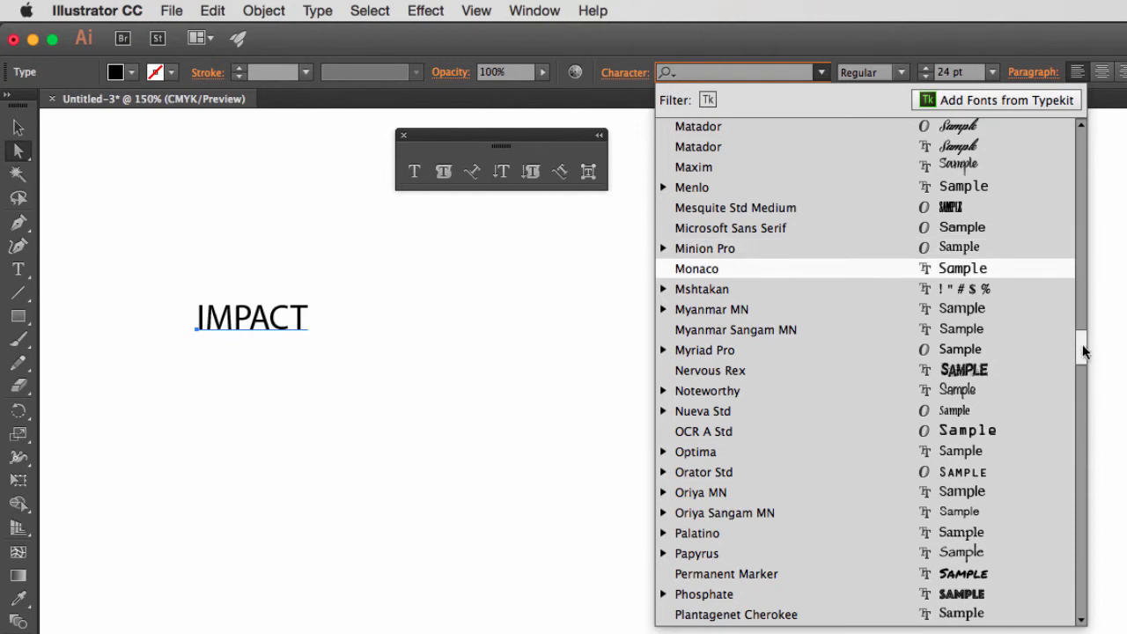
{"action": "left_click_drag", "start_coordinate": [1082, 353], "coordinate": [1080, 151]}
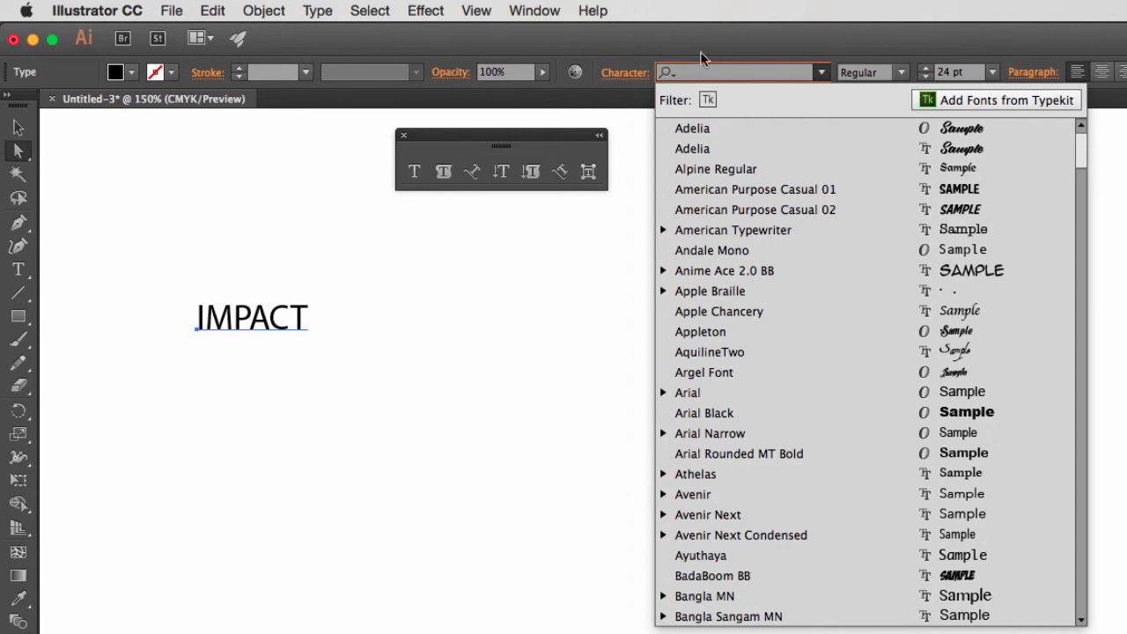
{"action": "type", "text": "impact"}
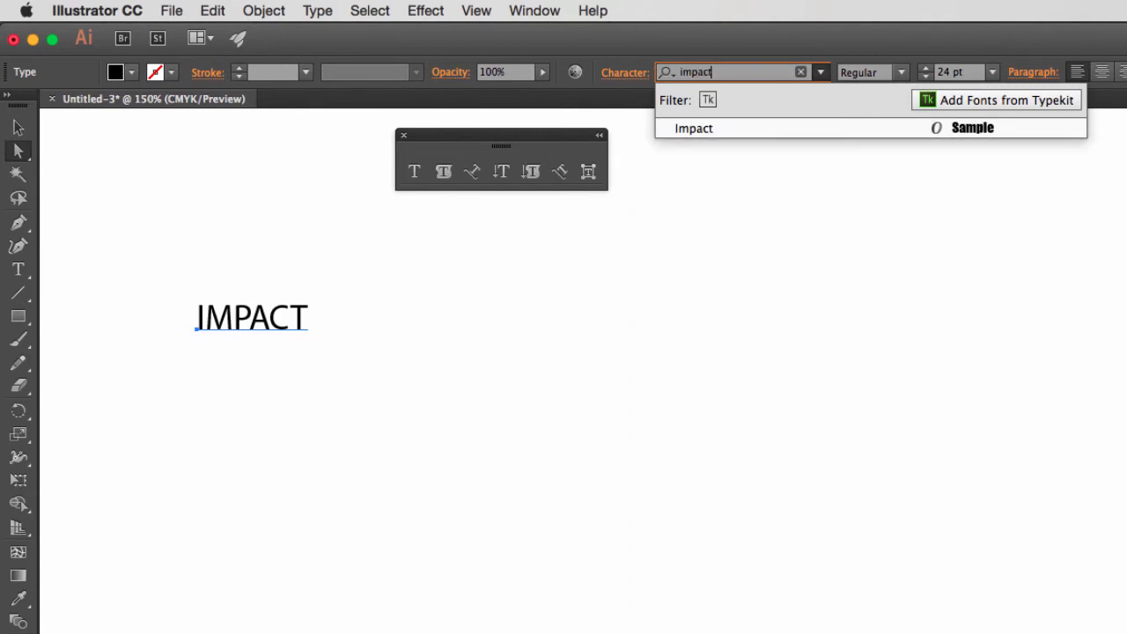
{"action": "key", "text": "Return"}
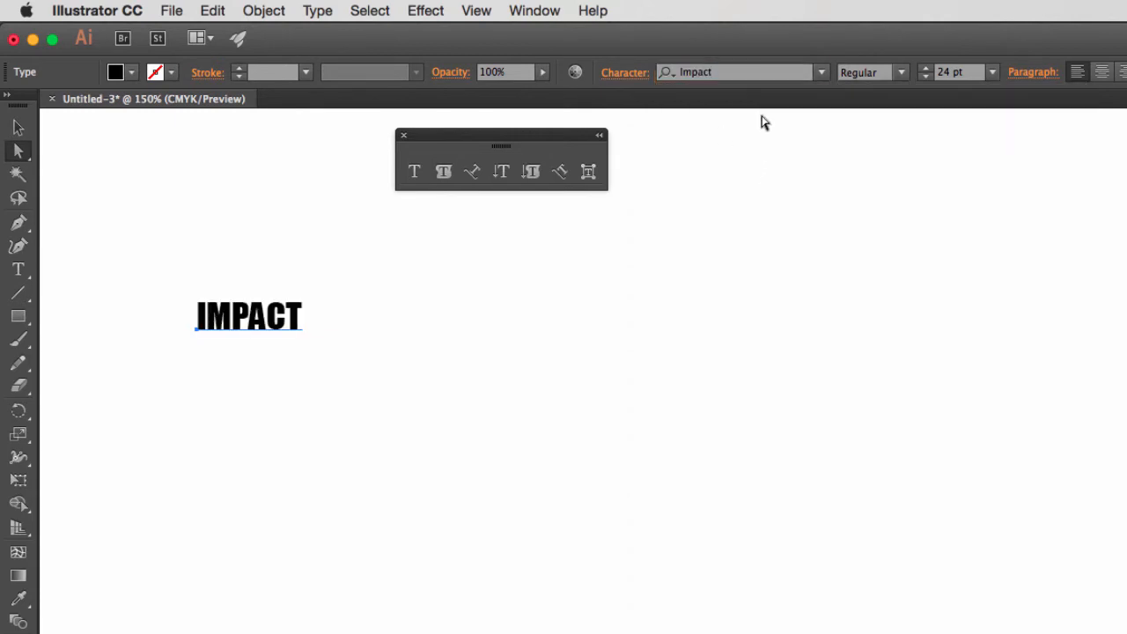
Cycle the IMPACT text through neighbouring fonts until Gurmukhi Sangam MN is applied, and set its style to Bold.
{"action": "left_click", "coordinate": [727, 72]}
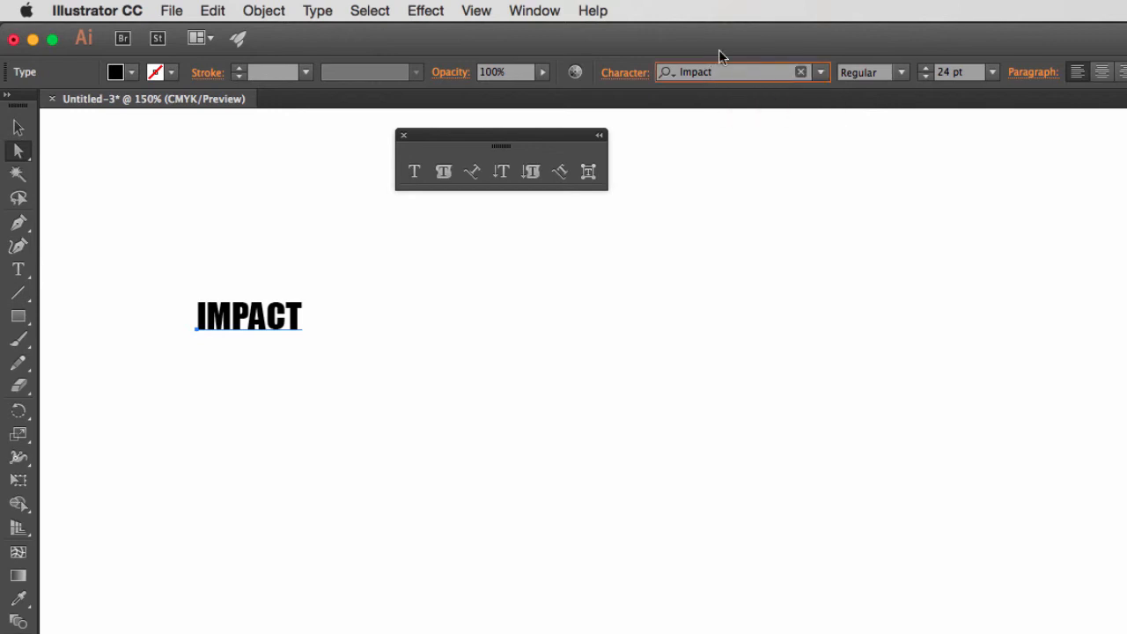
{"action": "key", "text": "Down"}
{"action": "key", "text": "Down"}
{"action": "key", "text": "Down"}
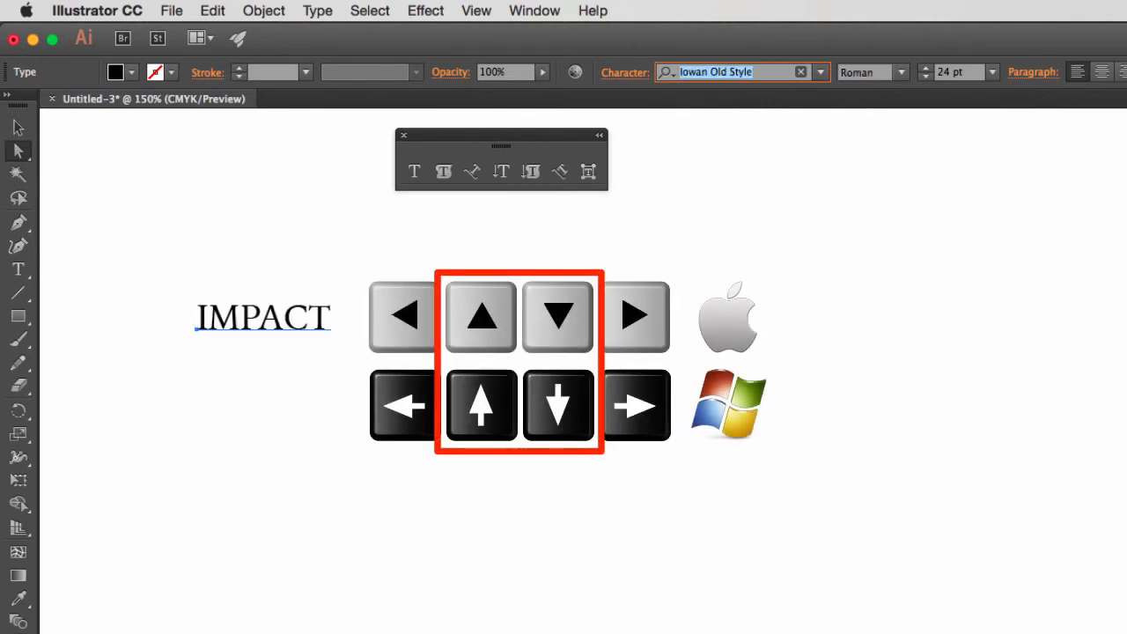
{"action": "key", "text": "Up"}
{"action": "key", "text": "Up"}
{"action": "key", "text": "Up"}
{"action": "key", "text": "Up"}
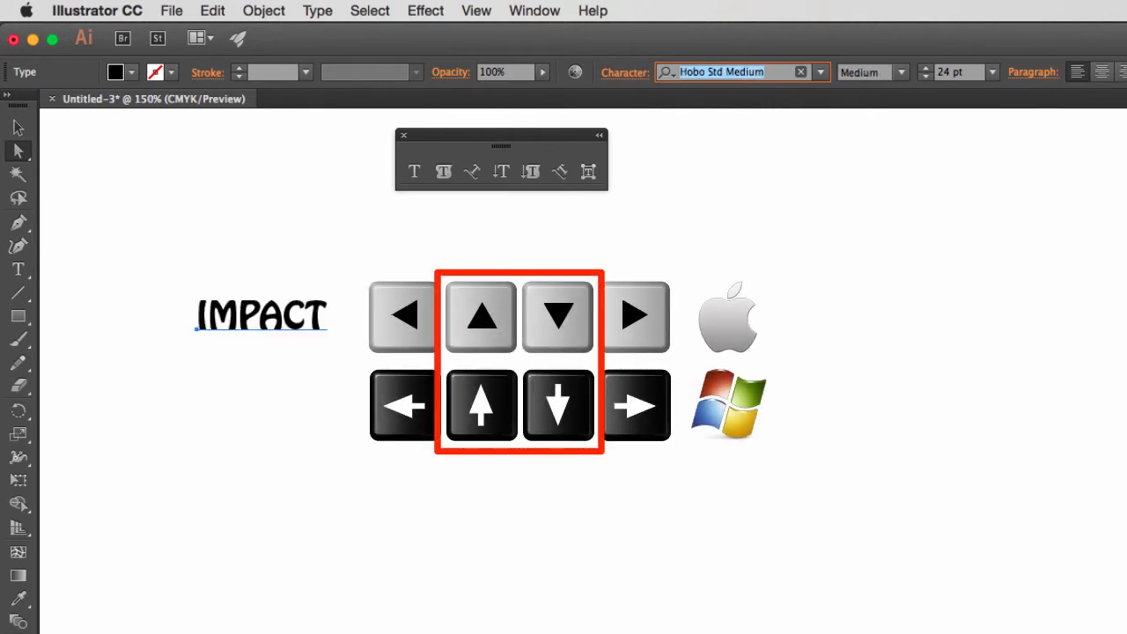
{"action": "key", "text": "Up"}
{"action": "key", "text": "Up"}
{"action": "key", "text": "Up"}
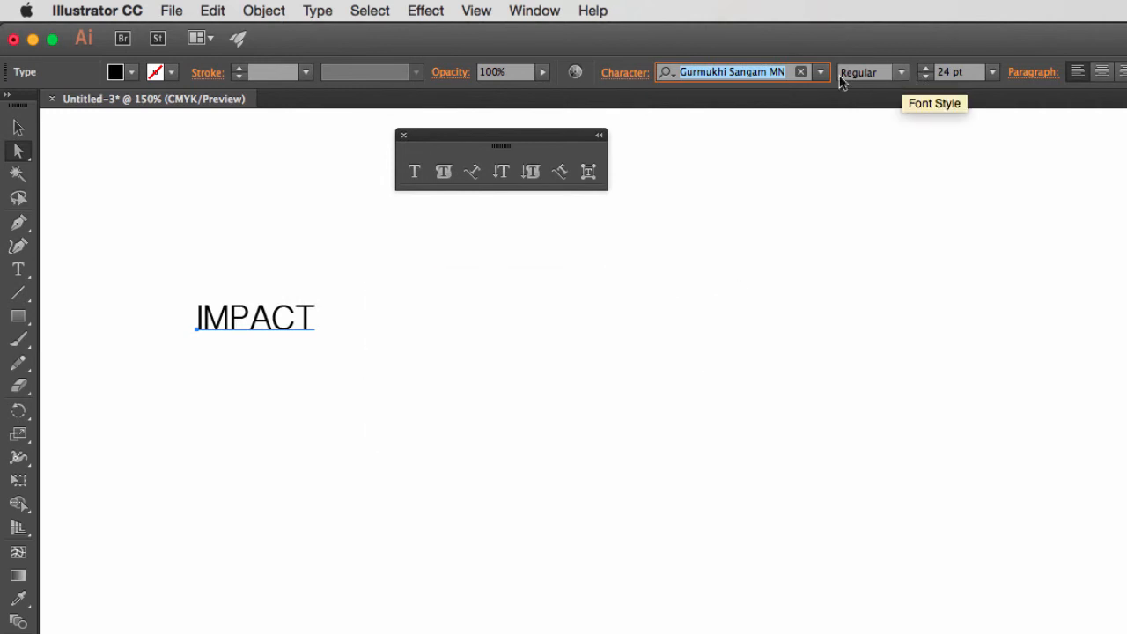
{"action": "left_click", "coordinate": [901, 74]}
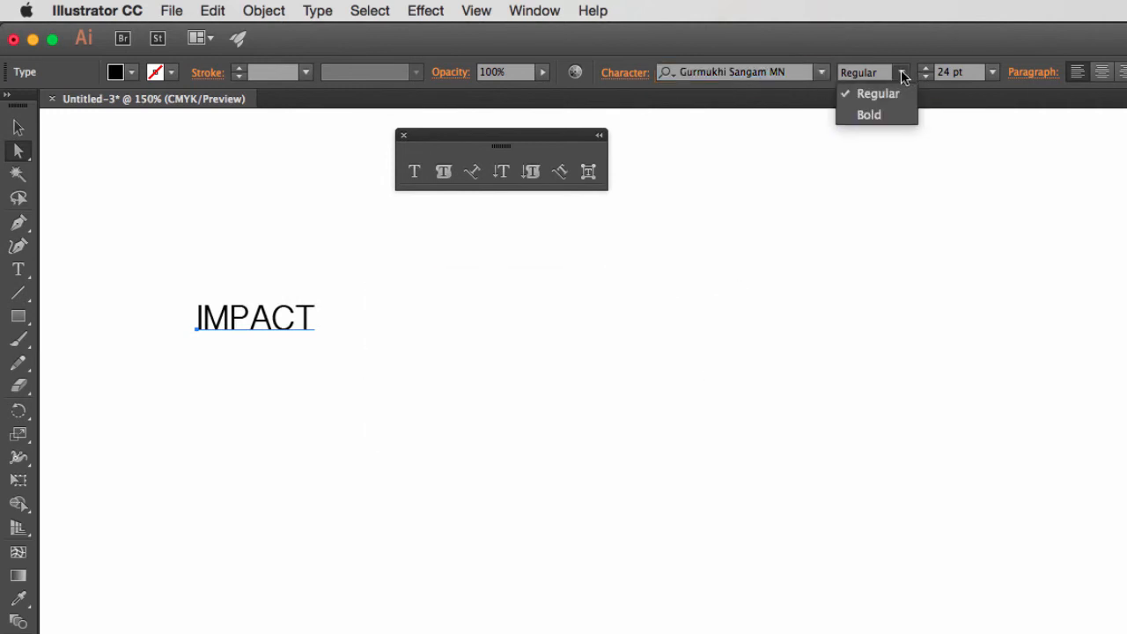
{"action": "left_click", "coordinate": [887, 113]}
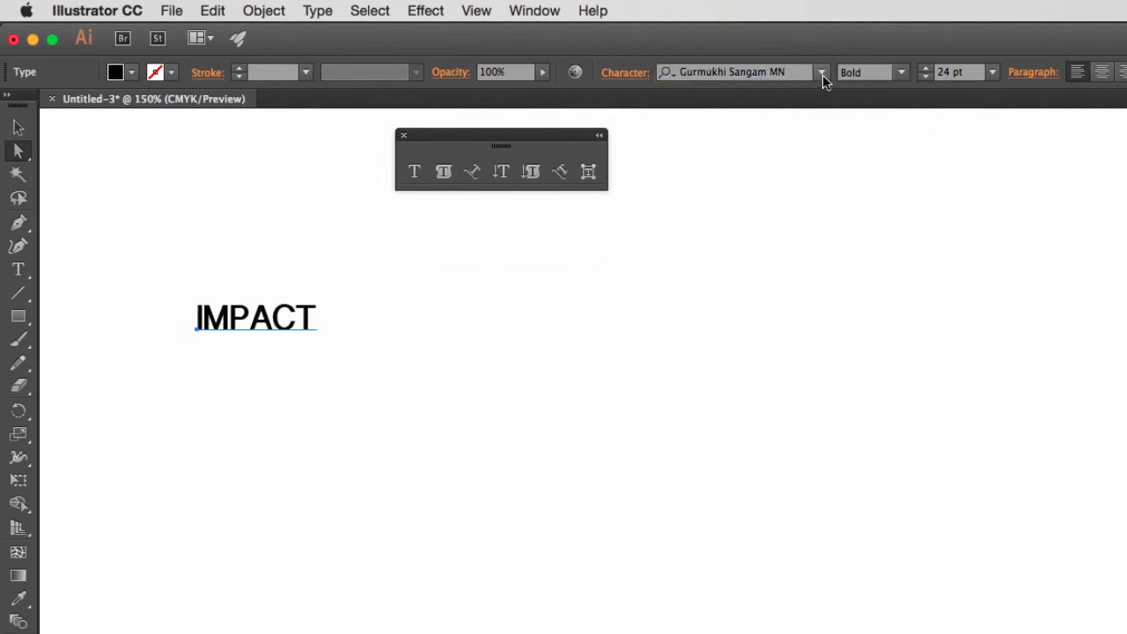
Set the font of the IMPACT text to Impact and its size to 48 pt.
{"action": "left_click", "coordinate": [822, 72]}
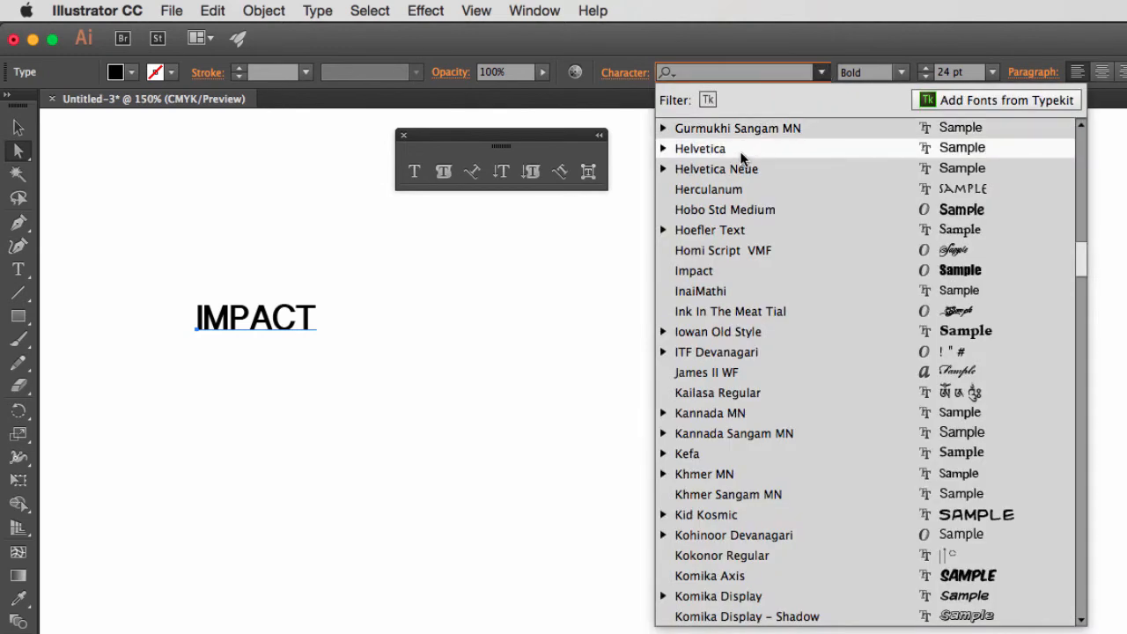
{"action": "left_click", "coordinate": [718, 270]}
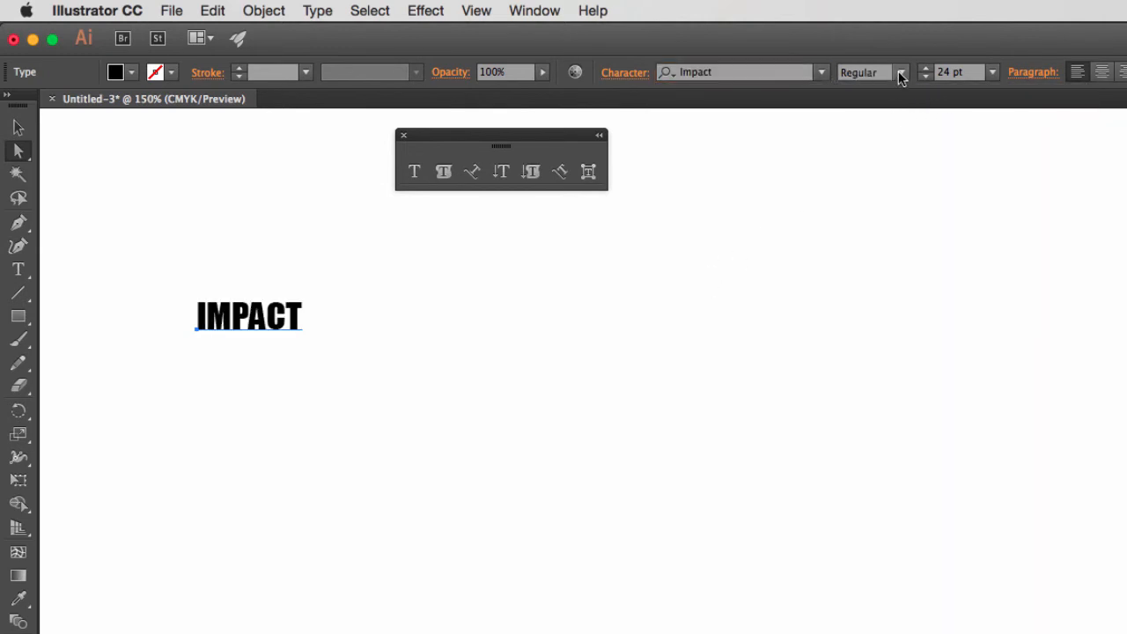
{"action": "left_click", "coordinate": [900, 78]}
{"action": "left_click", "coordinate": [900, 79]}
{"action": "left_click", "coordinate": [993, 72]}
{"action": "left_click", "coordinate": [1027, 374]}
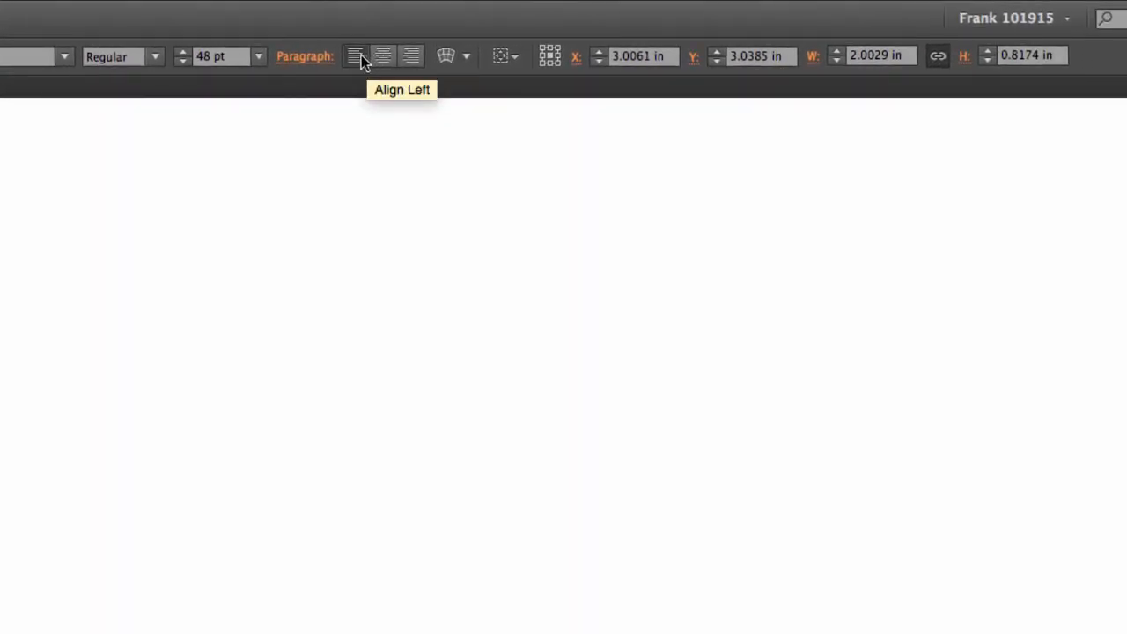
Warp the IMPACT text with a horizontal Arc envelope at 44% bend, previewing it, and open the list of warp styles.
{"action": "left_click", "coordinate": [444, 55]}
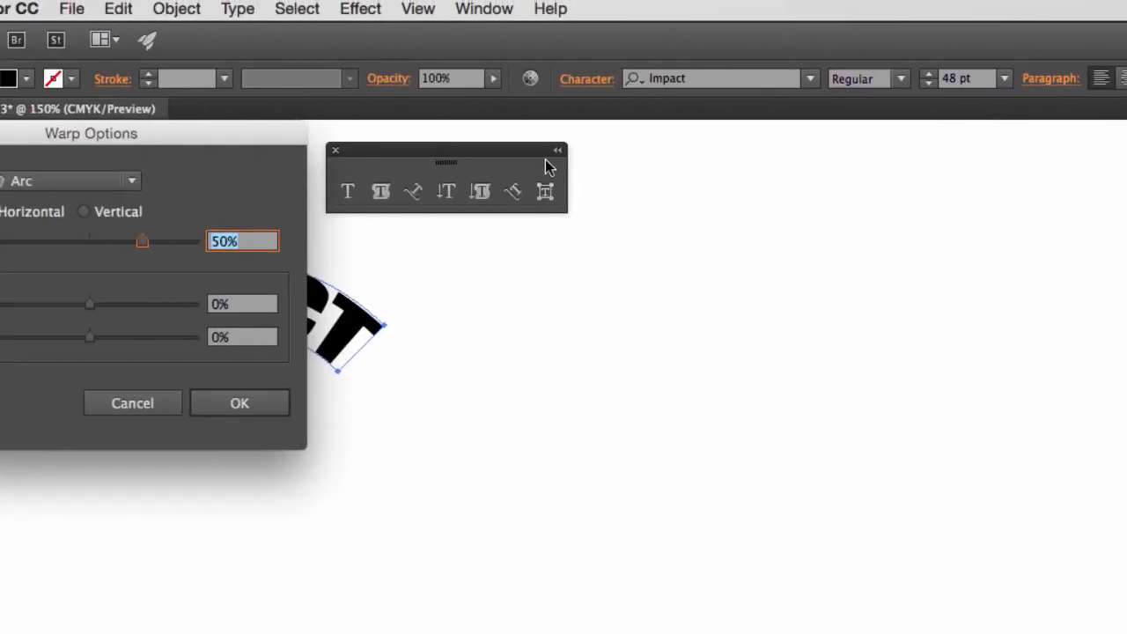
{"action": "left_click_drag", "start_coordinate": [262, 138], "coordinate": [815, 231]}
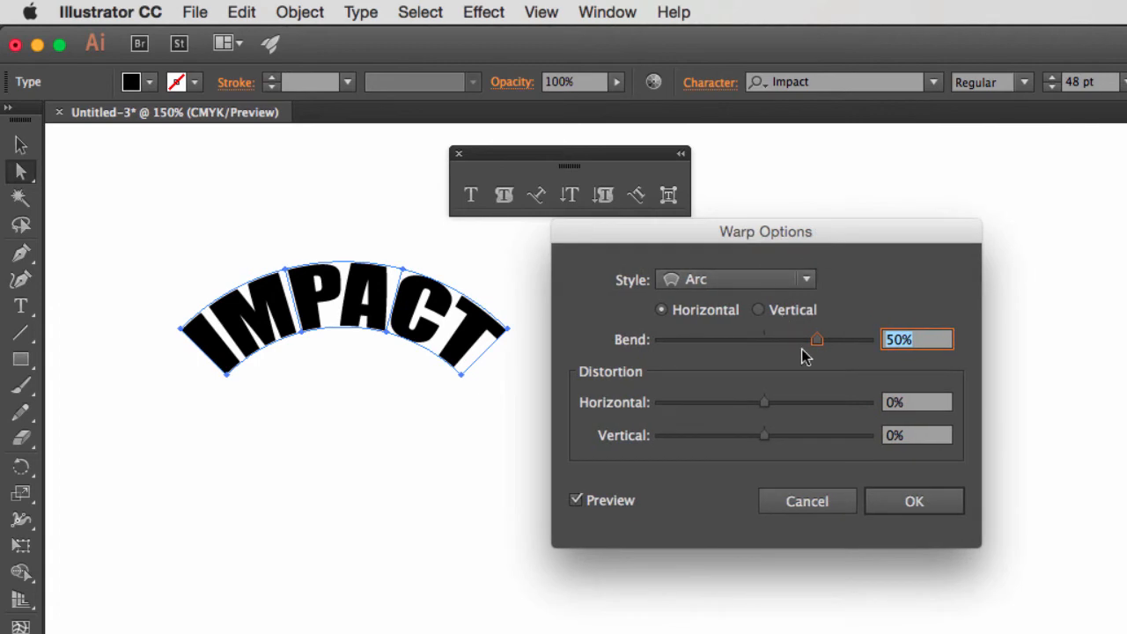
{"action": "mouse_move", "coordinate": [816, 340]}
{"action": "left_mouse_down"}
{"action": "mouse_move", "coordinate": [795, 347]}
{"action": "mouse_move", "coordinate": [803, 339]}
{"action": "left_mouse_up"}
{"action": "left_click", "coordinate": [805, 279]}
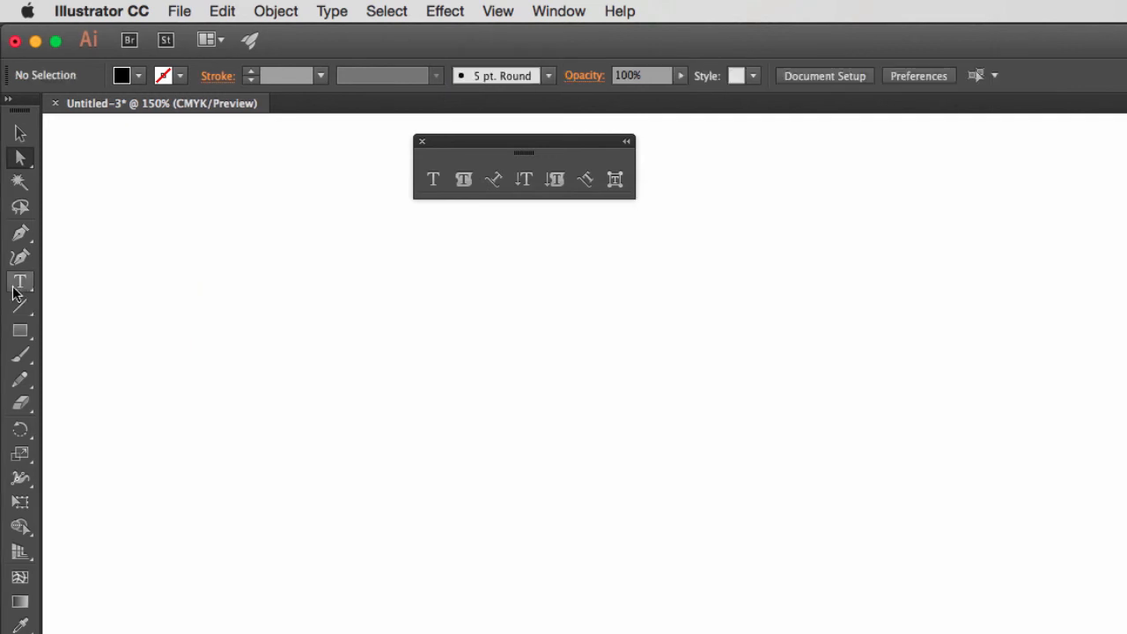
Create horizontal point type reading "Something Else" in Impact at 24 pt on the empty artboard.
{"action": "key", "text": "t"}
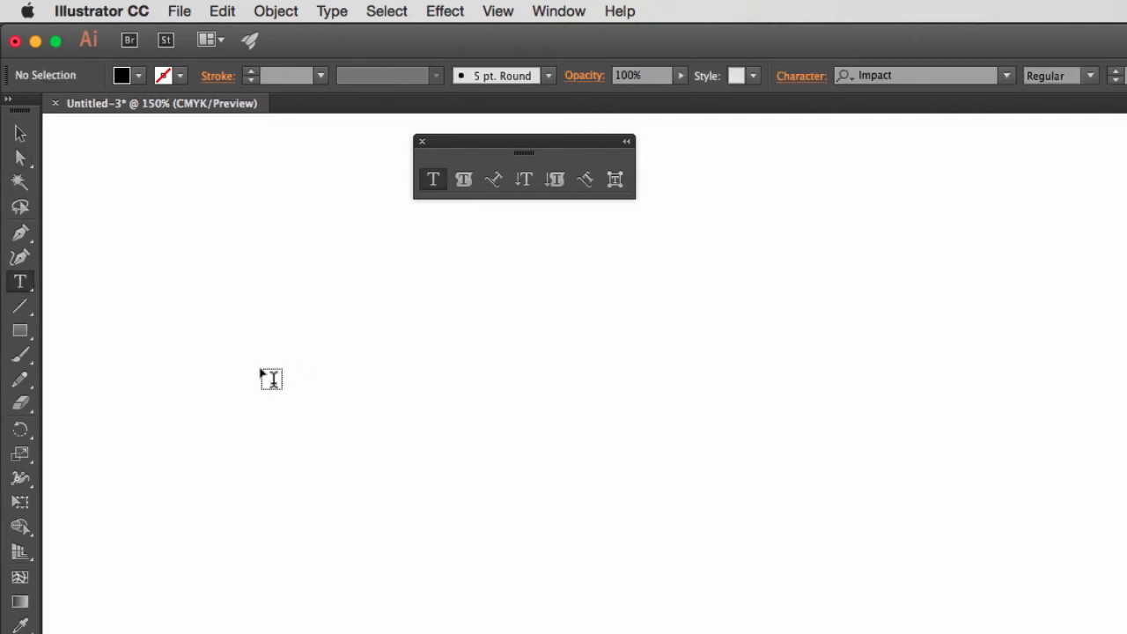
{"action": "left_click", "coordinate": [251, 331]}
{"action": "type", "text": "Something"}
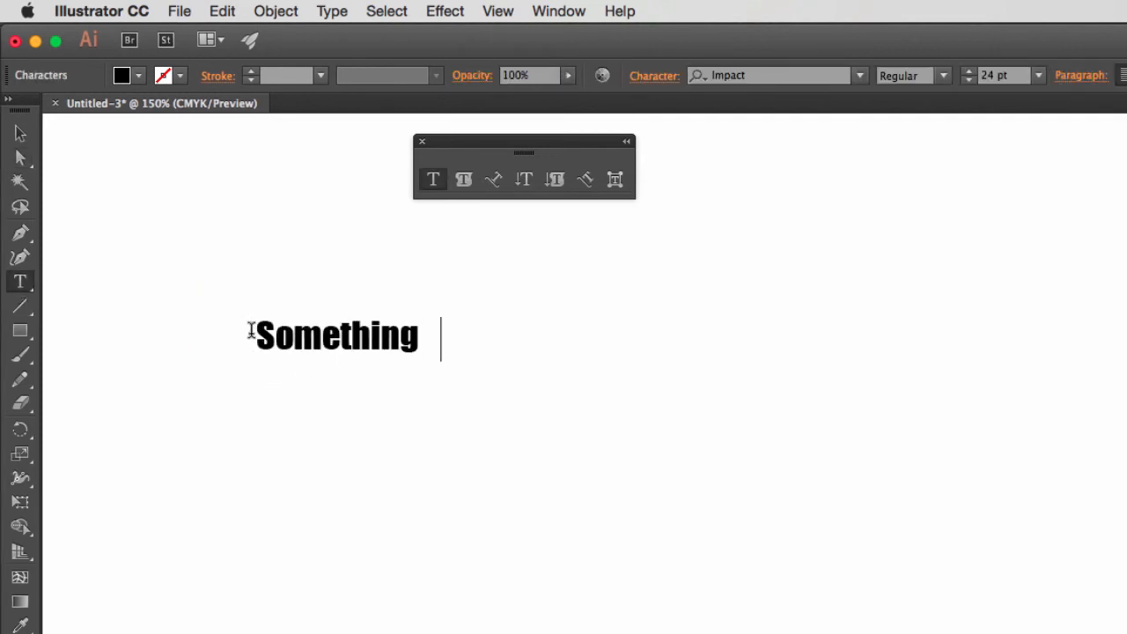
{"action": "type", "text": " Else"}
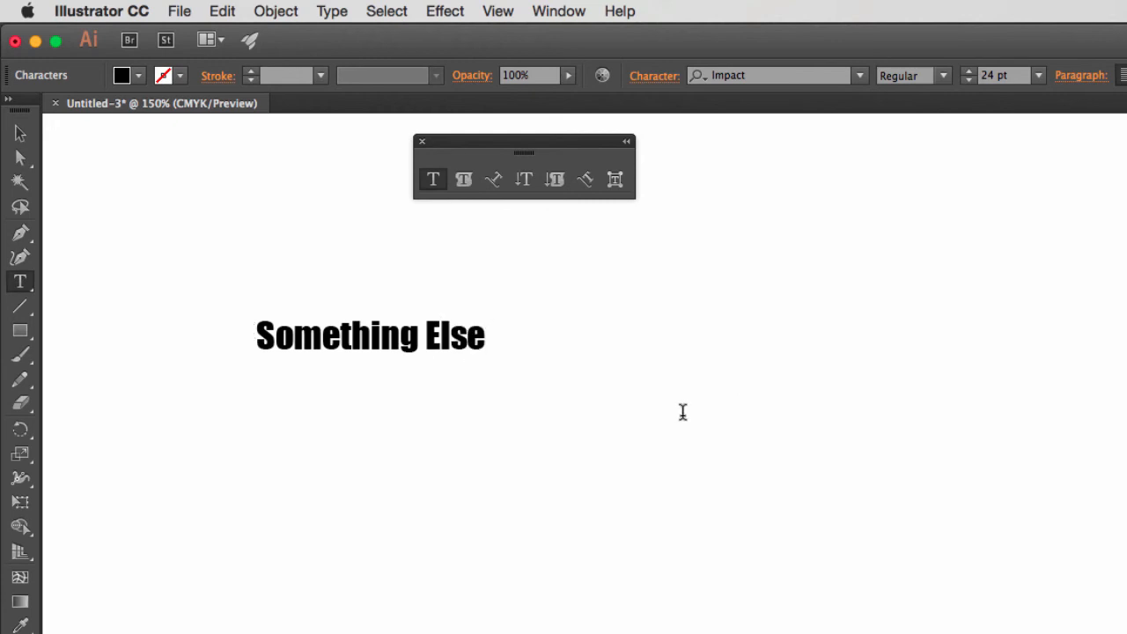
Select the "Something Else" text as an object and set its font size to 60 pt.
{"action": "left_click", "coordinate": [20, 158]}
{"action": "left_click_drag", "start_coordinate": [204, 294], "coordinate": [308, 337]}
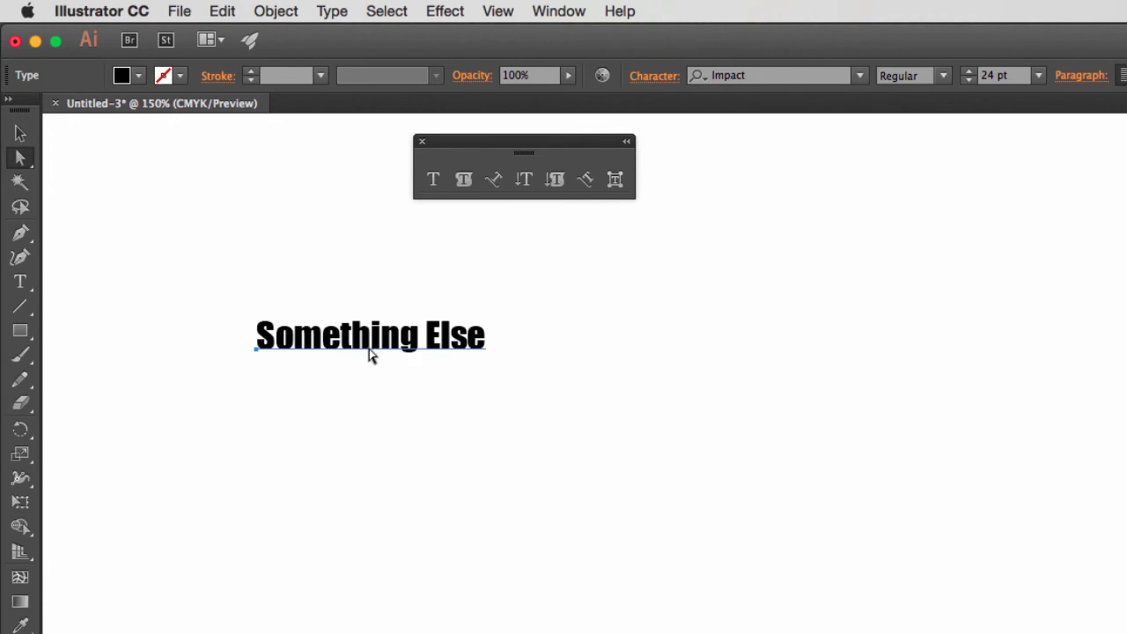
{"action": "left_click", "coordinate": [1039, 76]}
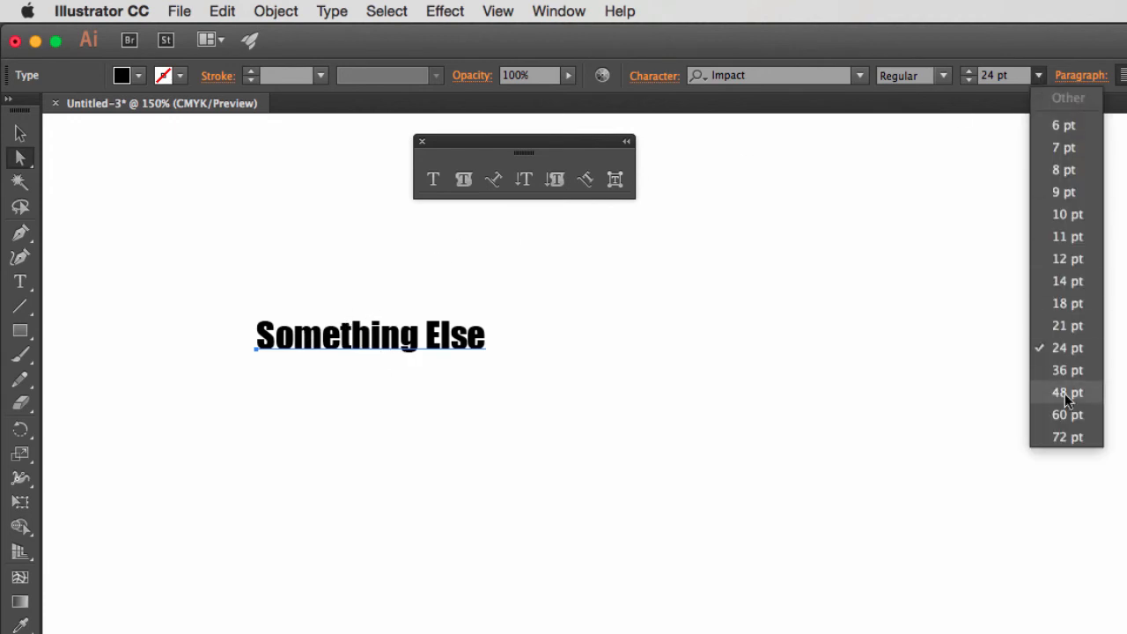
{"action": "left_click", "coordinate": [1079, 413]}
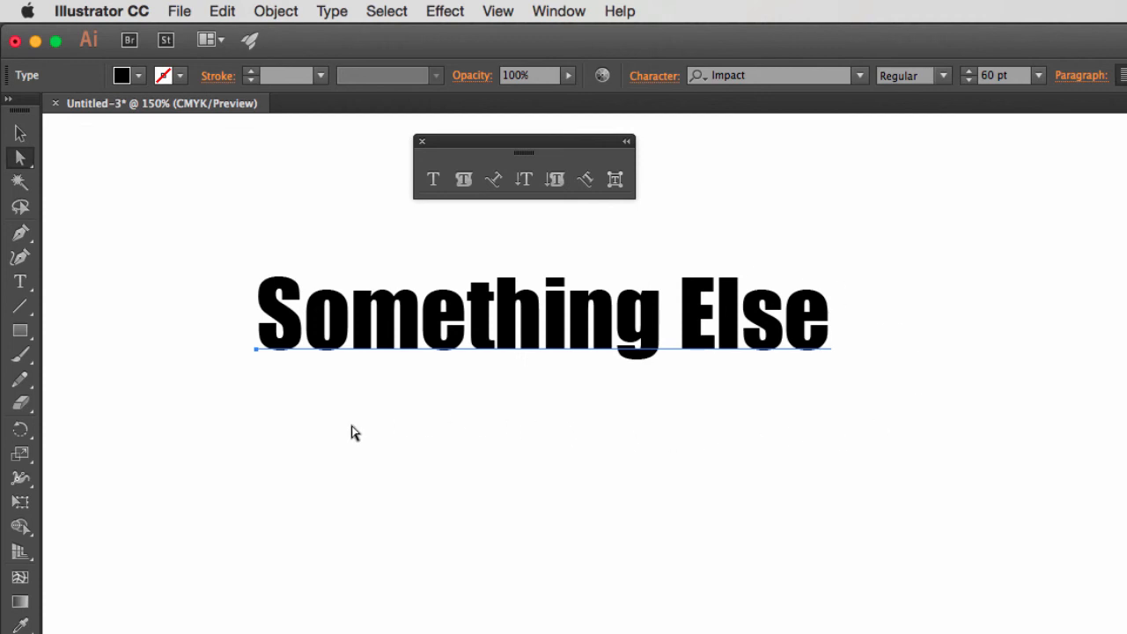
Convert the 60 pt "Something Else" text to outlines and select only the outlined letter S.
{"action": "left_click", "coordinate": [333, 13]}
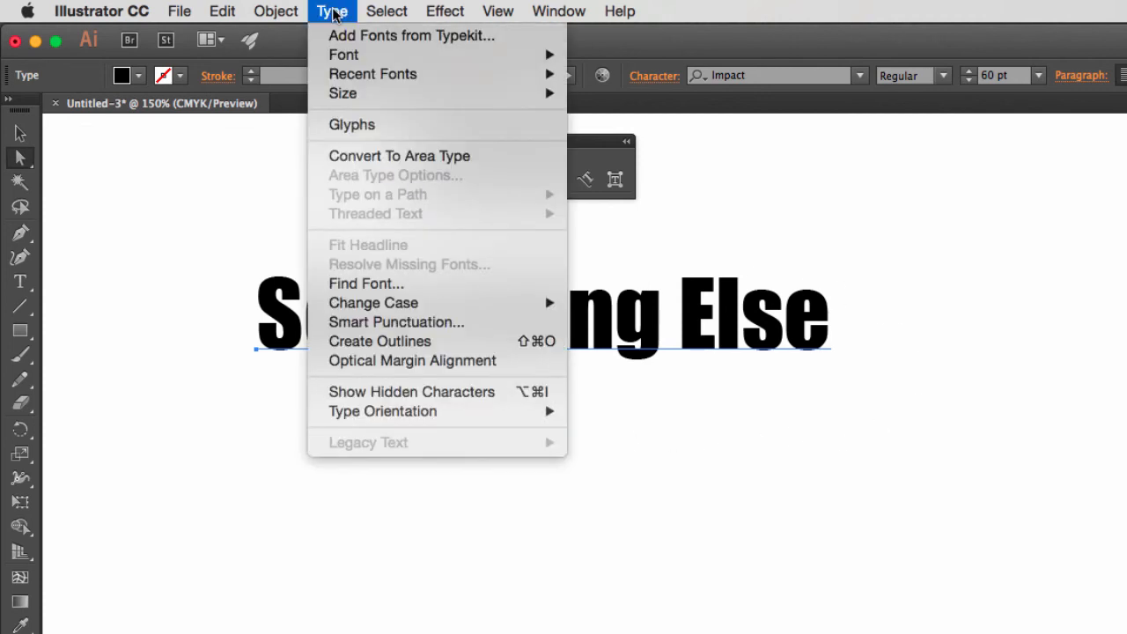
{"action": "left_click", "coordinate": [406, 343]}
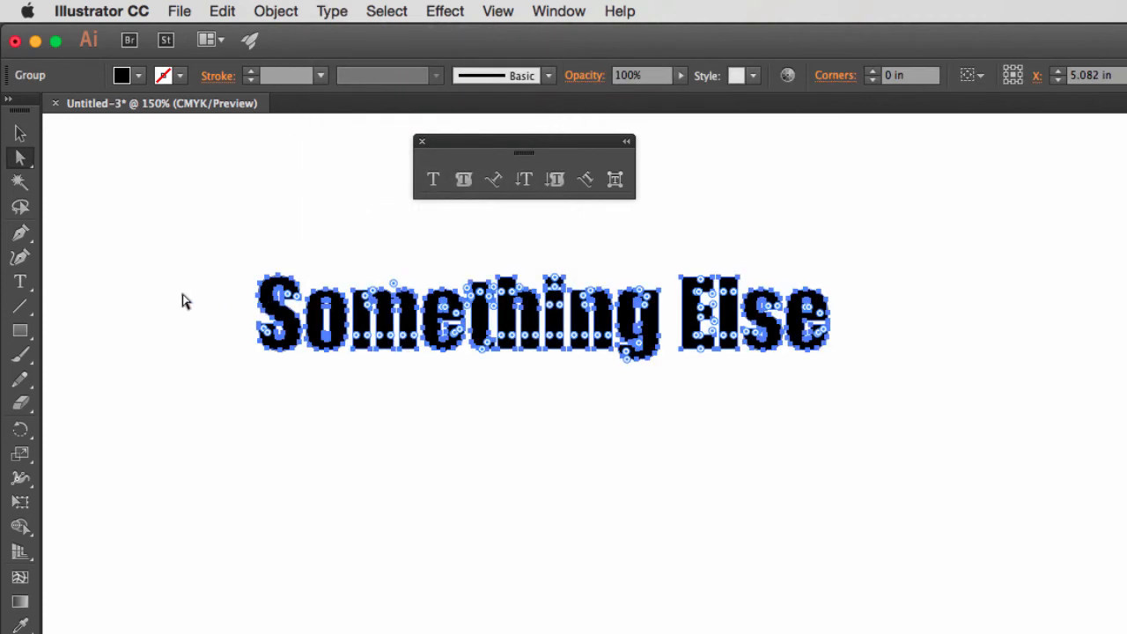
{"action": "key", "text": "v"}
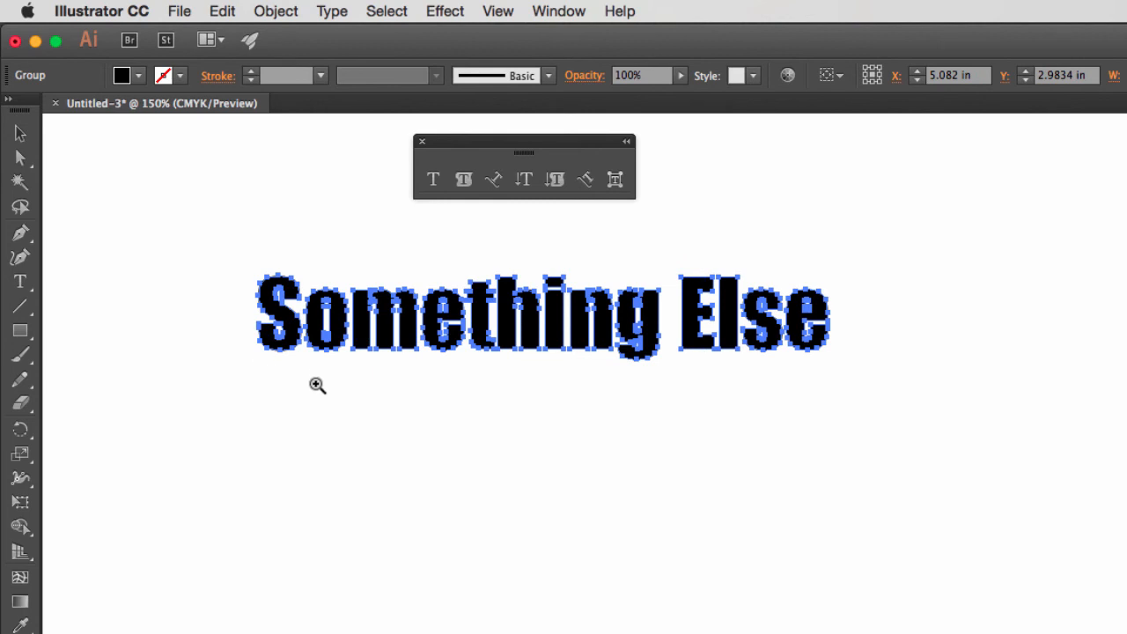
{"action": "left_click", "coordinate": [20, 158]}
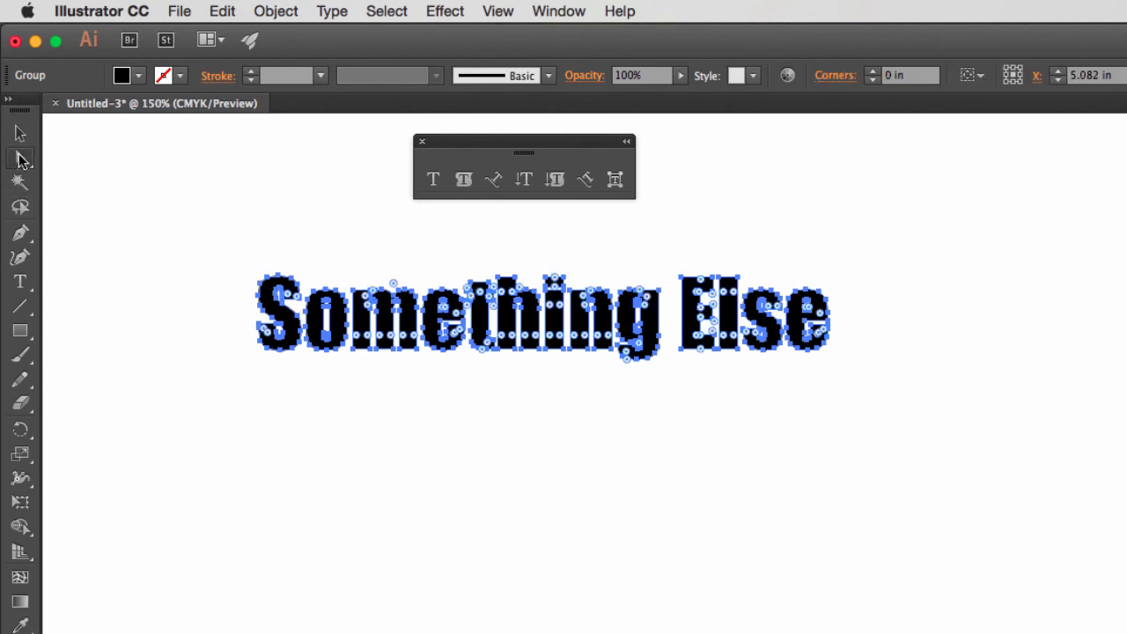
{"action": "left_click", "coordinate": [210, 278]}
{"action": "left_click_drag", "start_coordinate": [212, 242], "coordinate": [303, 394]}
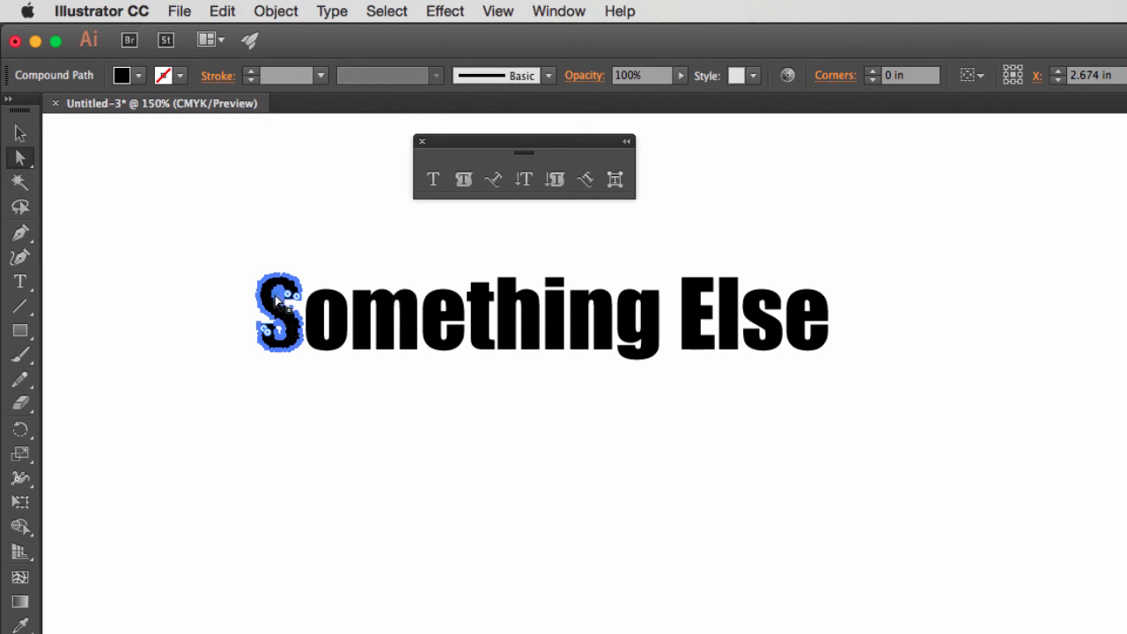
Undo the outline conversion so "Something Else" is live type at 48 pt, and reselect it with the Direct Selection tool.
{"action": "left_click", "coordinate": [228, 269]}
{"action": "key", "text": "super+z"}
{"action": "key", "text": "super+z"}
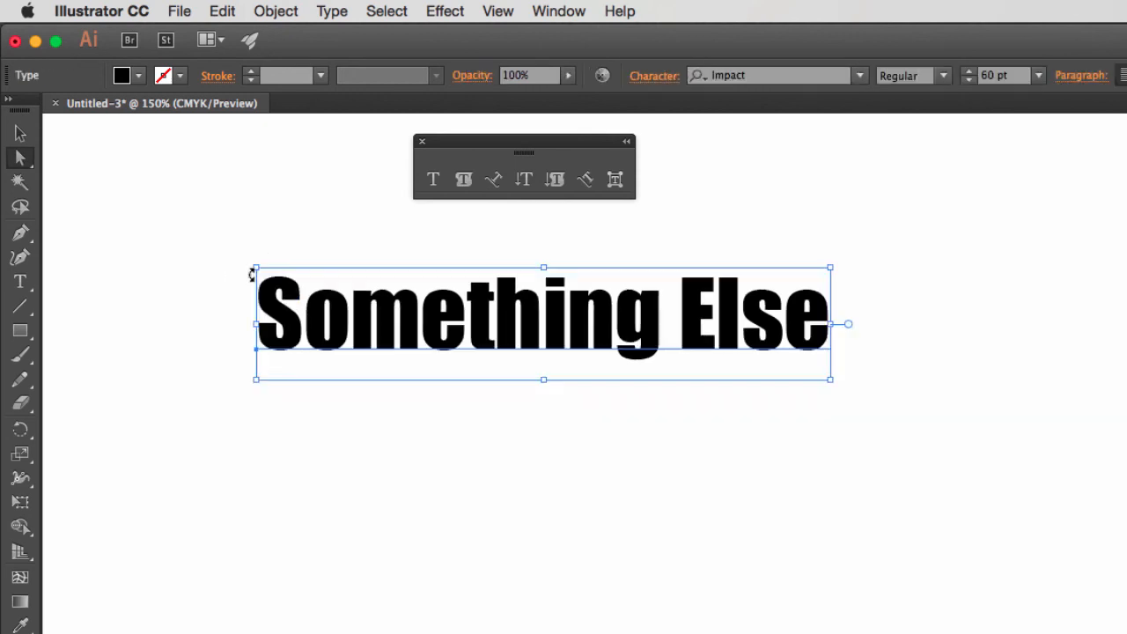
{"action": "left_click", "coordinate": [217, 263]}
{"action": "left_click_drag", "start_coordinate": [206, 255], "coordinate": [282, 414]}
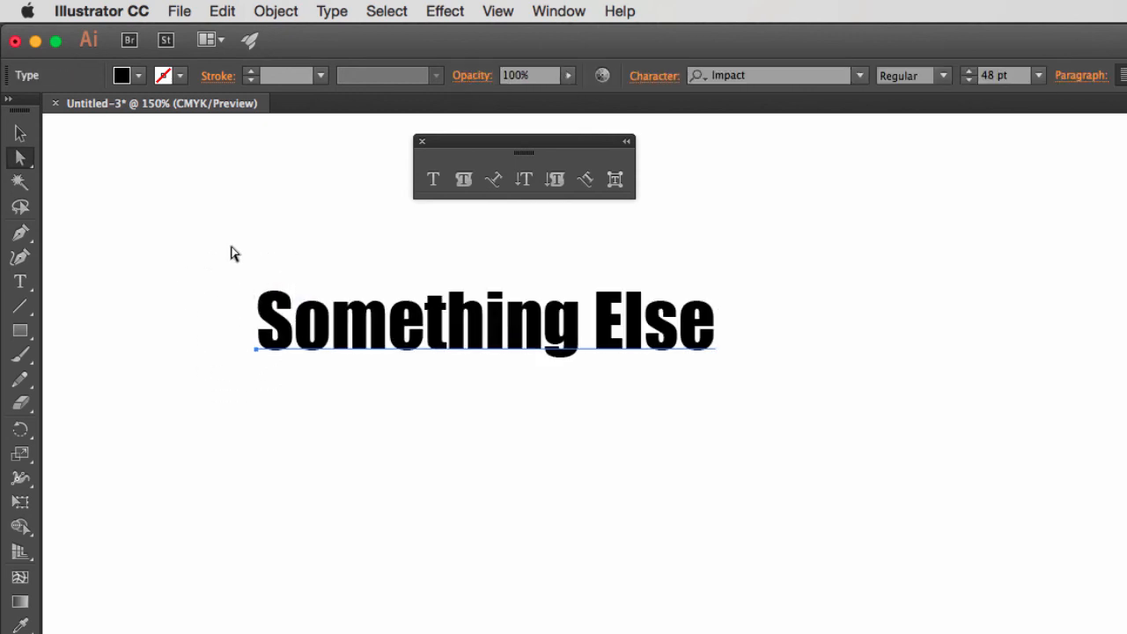
Select the "Something Else" text by its baseline and convert it to outlines.
{"action": "left_click", "coordinate": [258, 373]}
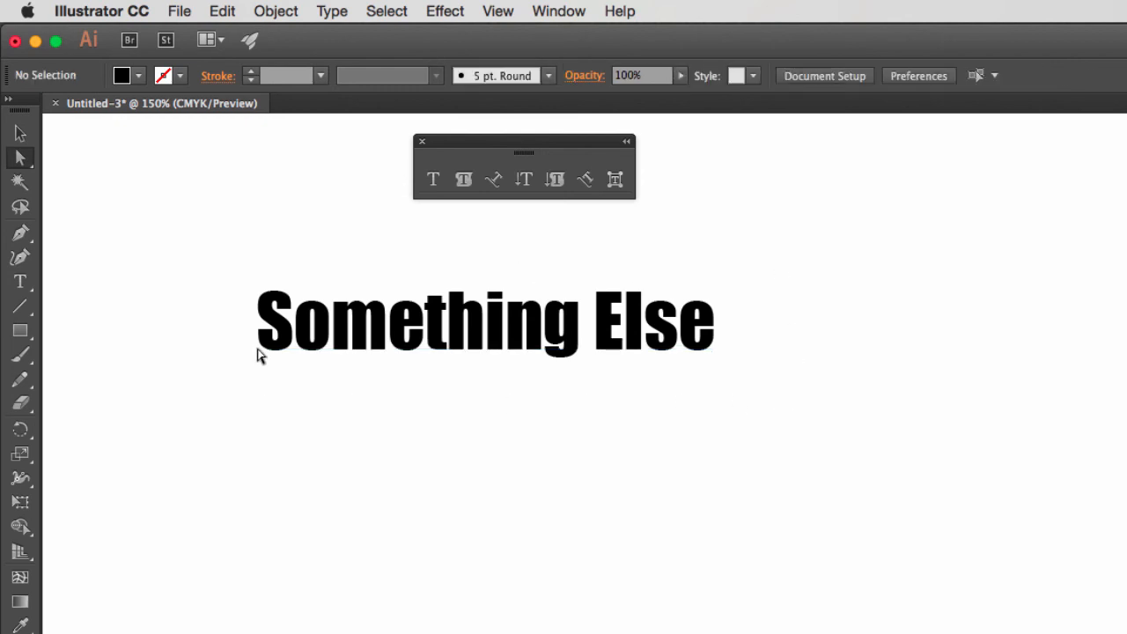
{"action": "left_click", "coordinate": [256, 355]}
{"action": "left_click", "coordinate": [330, 13]}
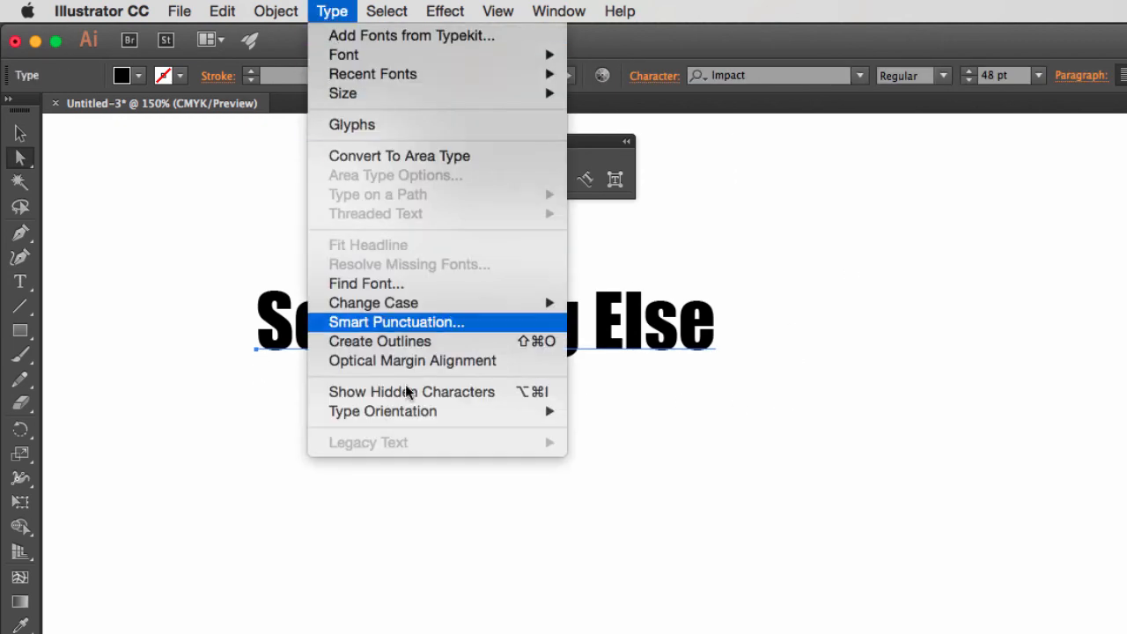
{"action": "left_click", "coordinate": [405, 342]}
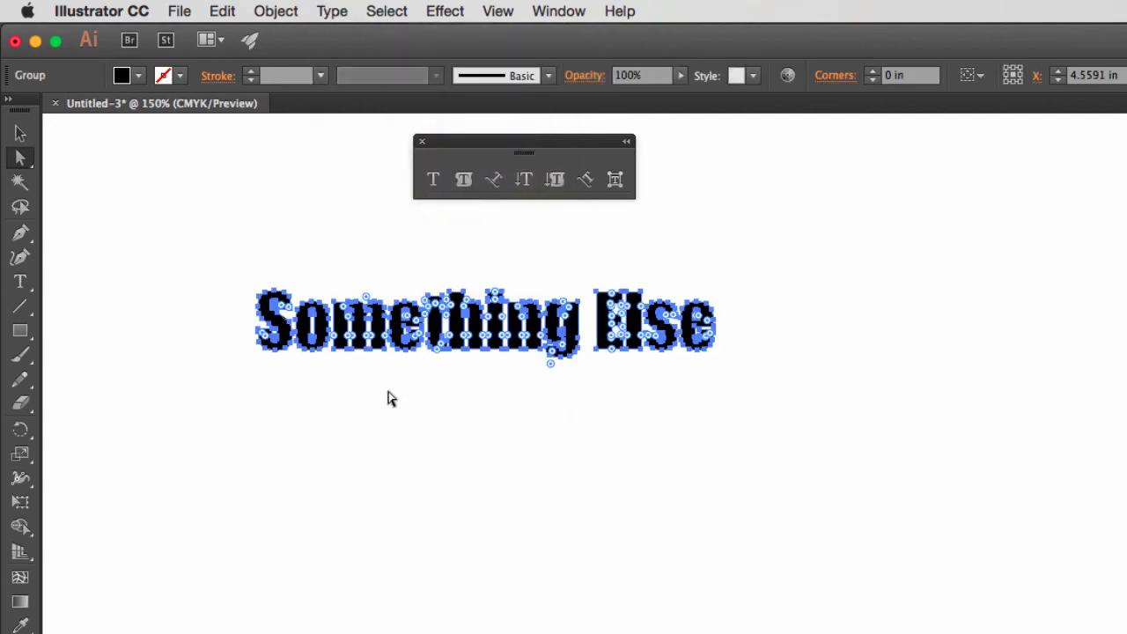